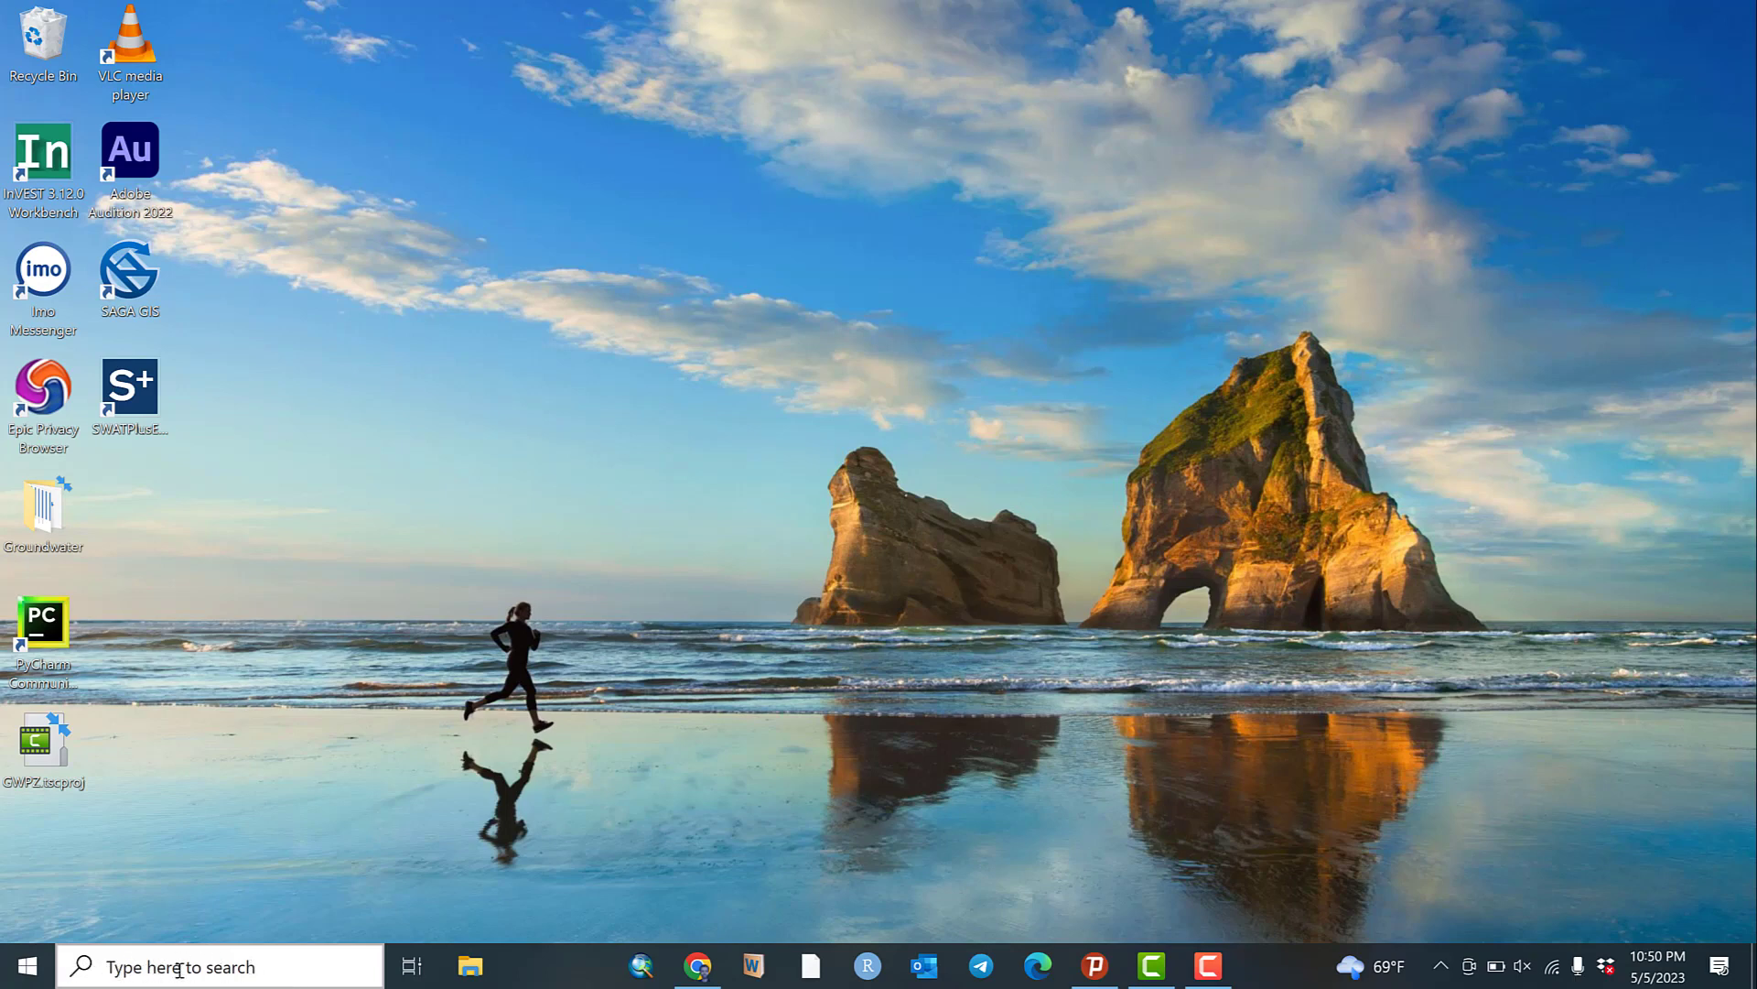
Step: Search the computer for QGIS and launch QGIS Desktop 3.28.6
left_click(248, 968)
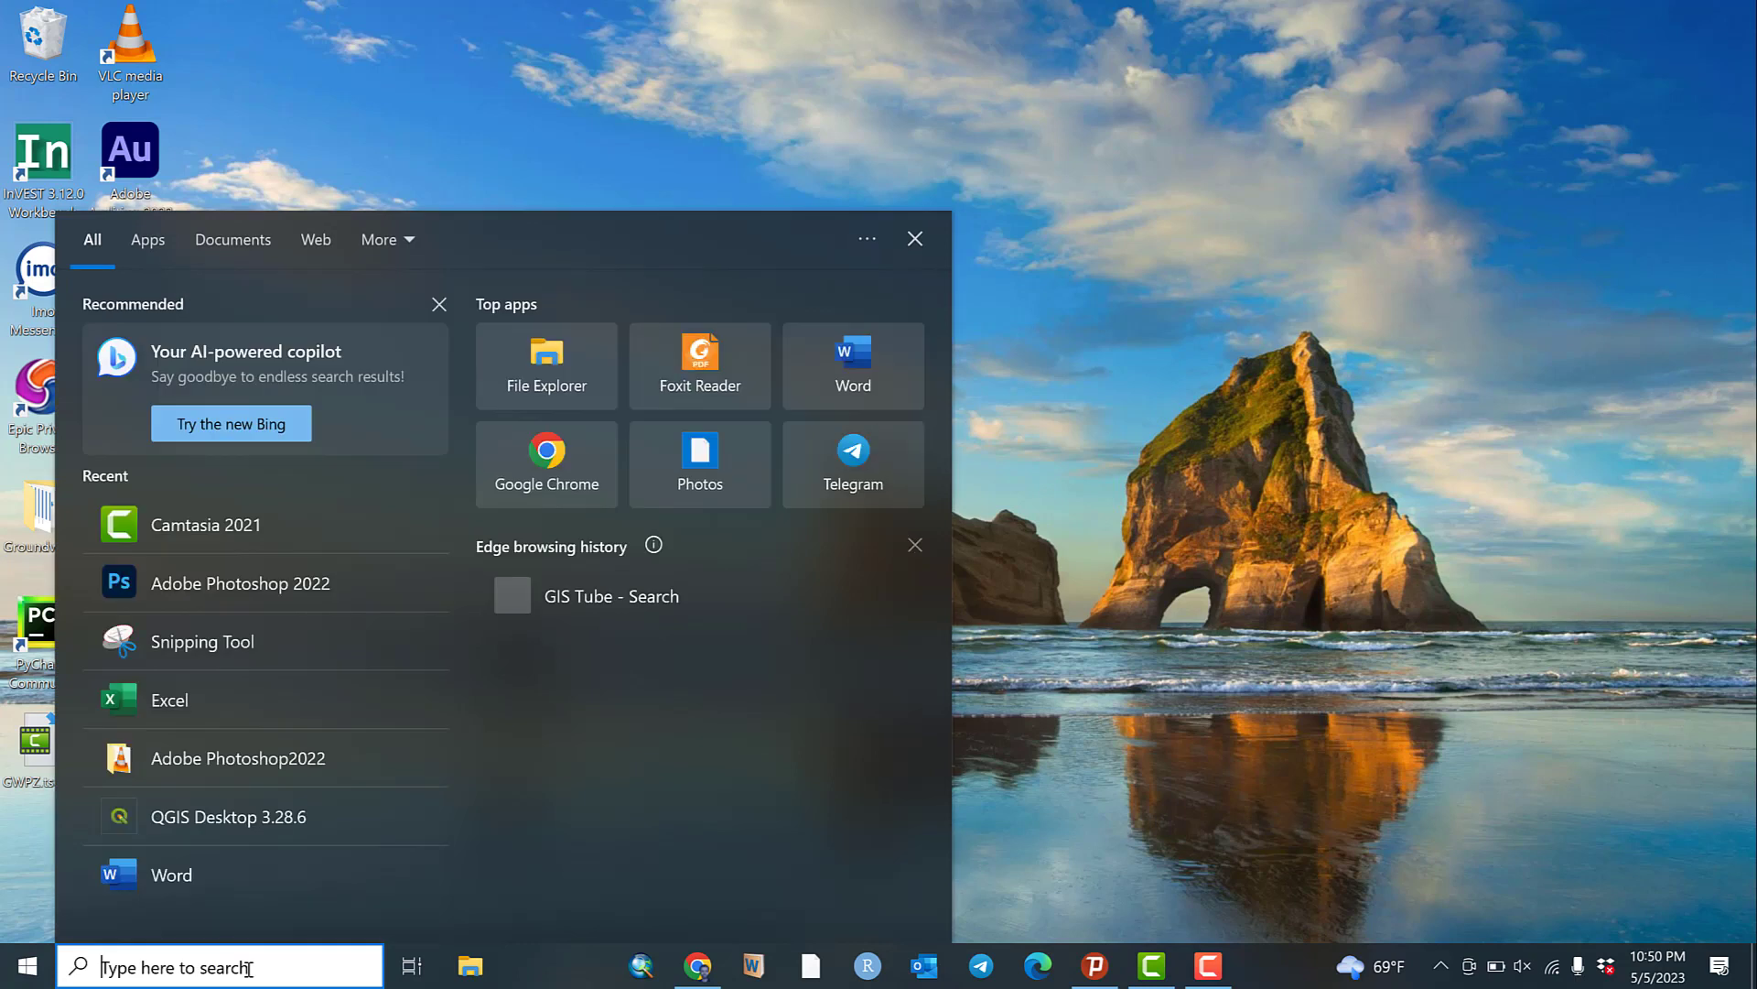
type("q")
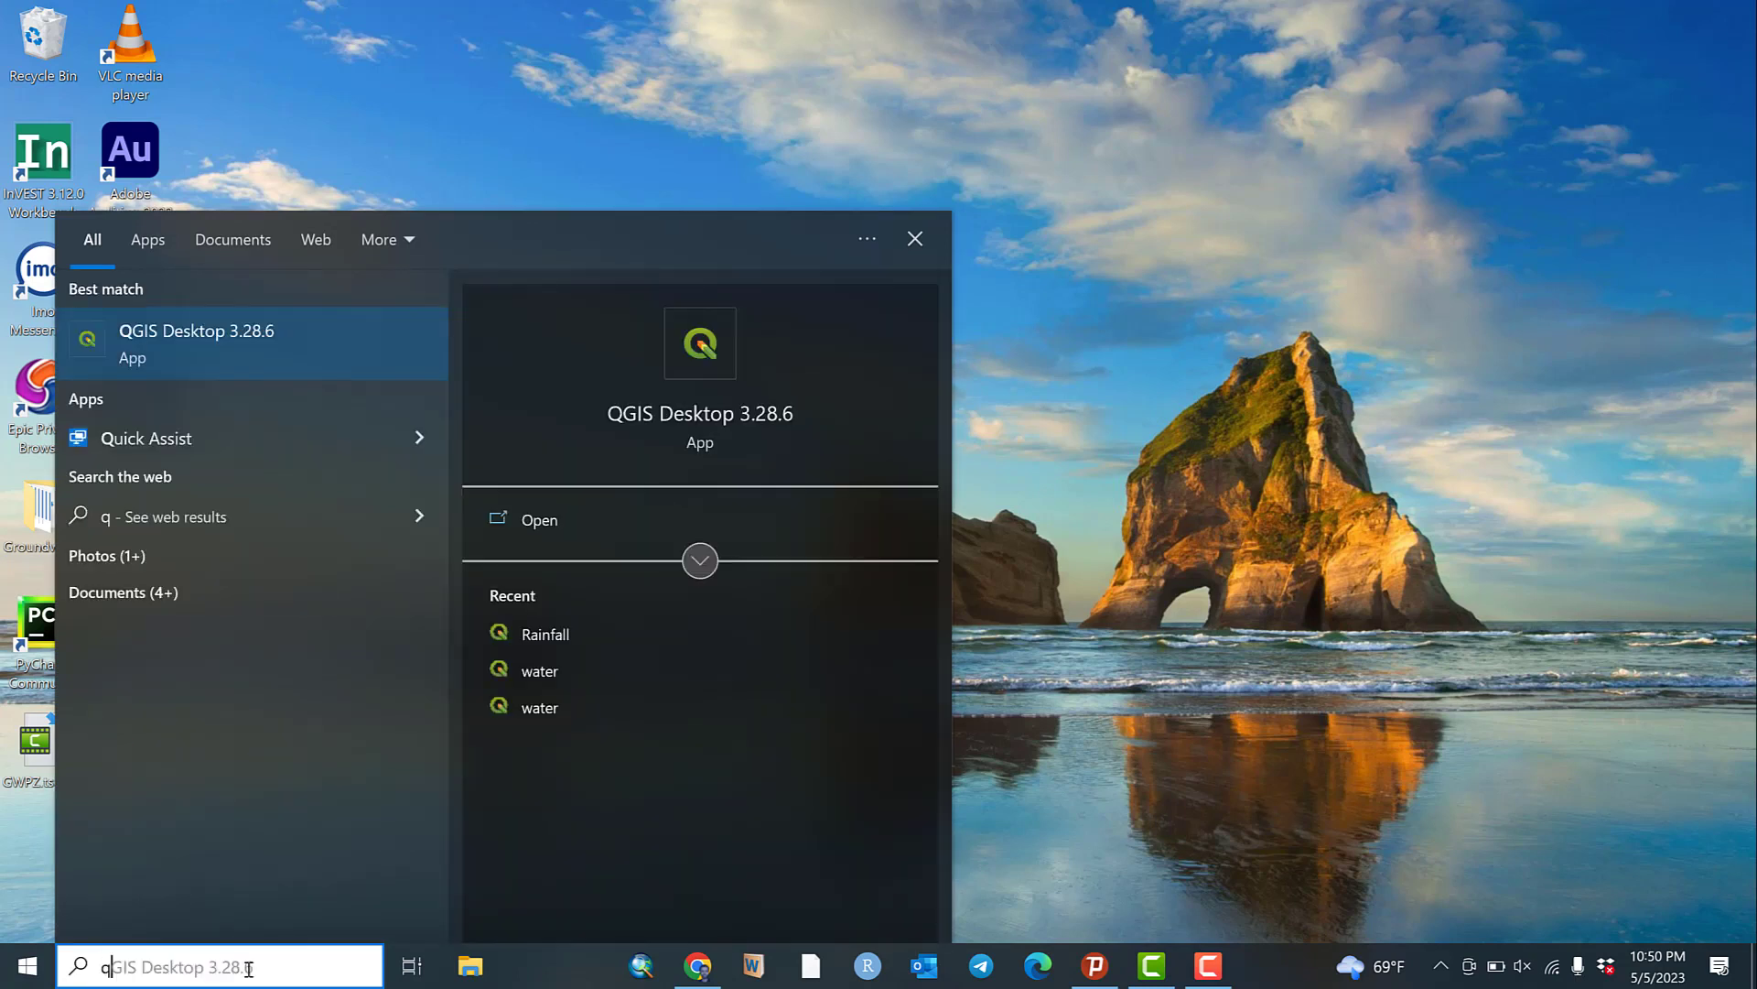
type("gis")
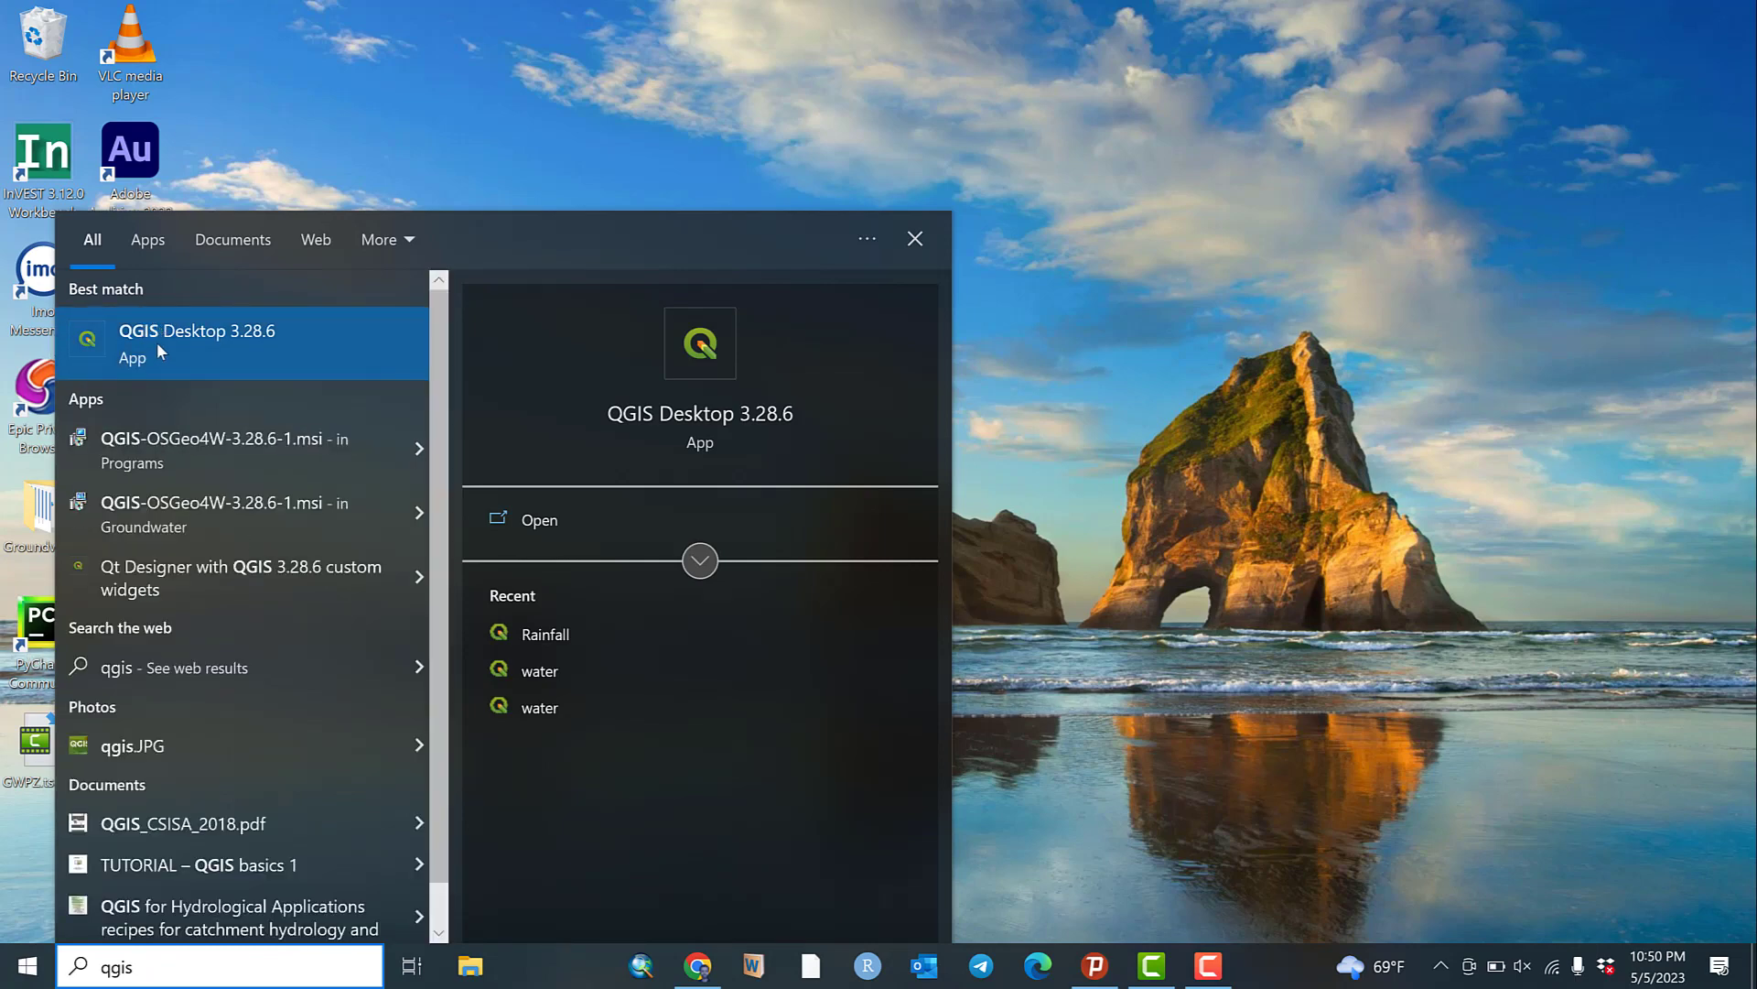
left_click(157, 343)
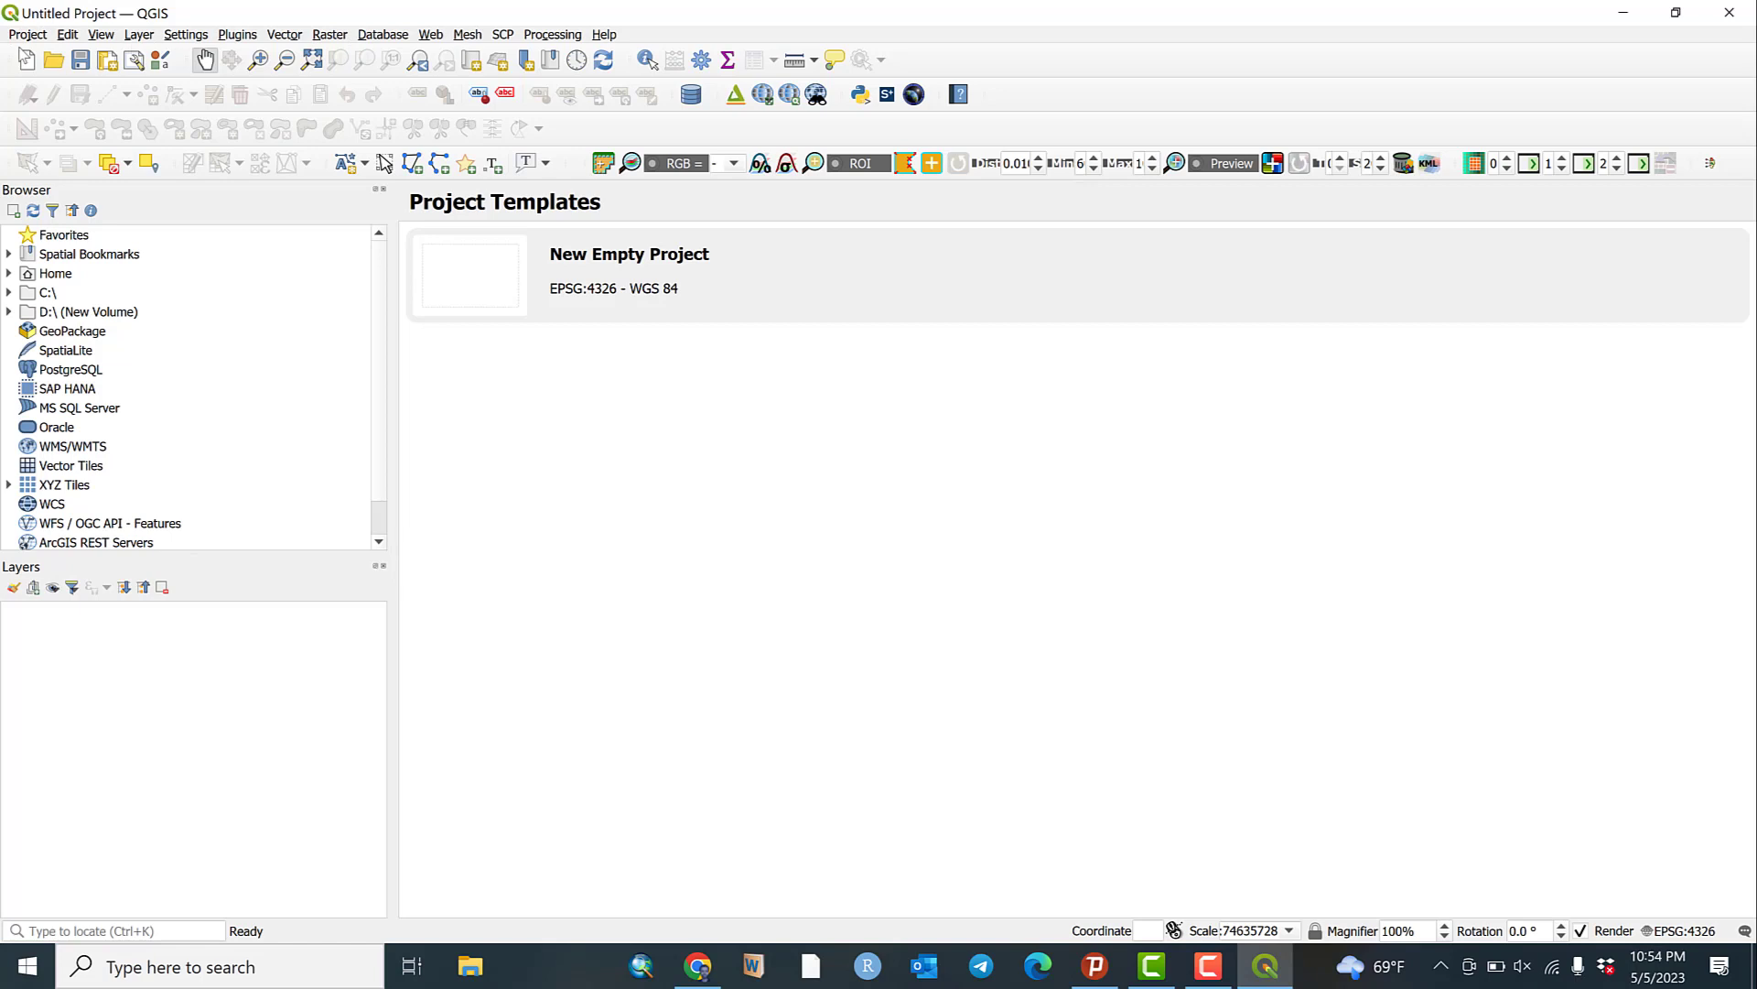
Step: Save the project as "Overview of QGIS_Interface" in the Ethio_Dem_250 folder, and open the New Empty Project template (EPSG:4326 - WGS 84)
left_click(21, 37)
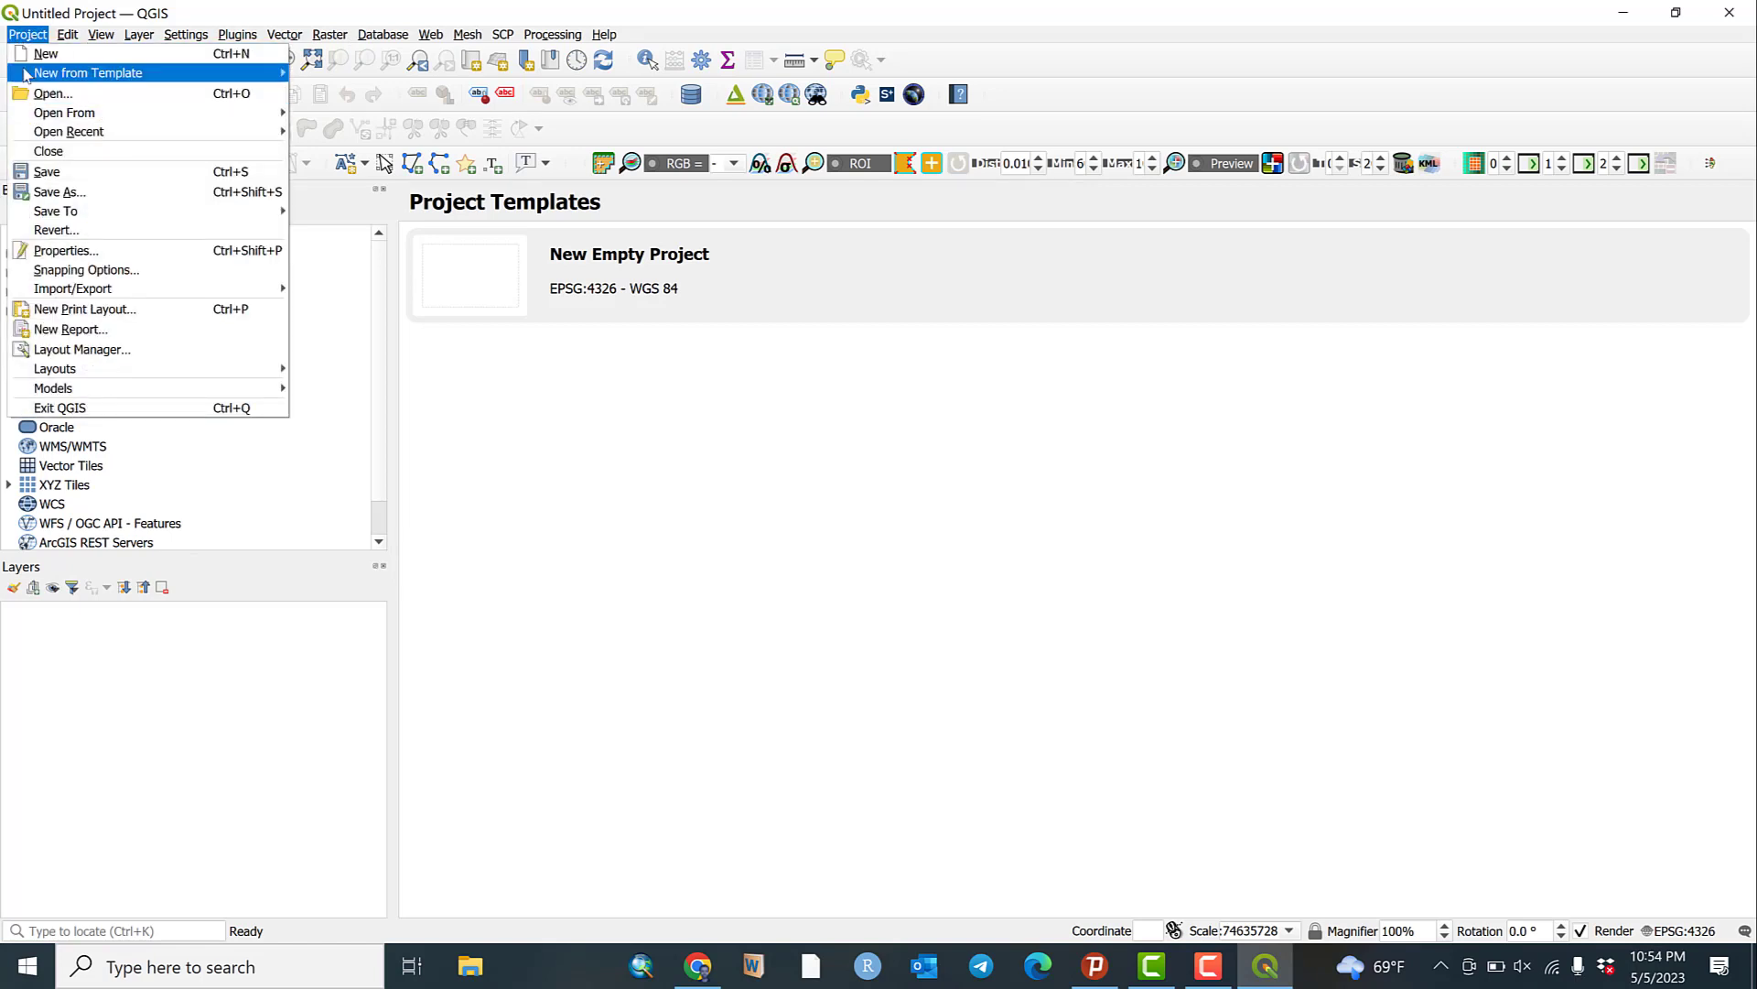
left_click(73, 194)
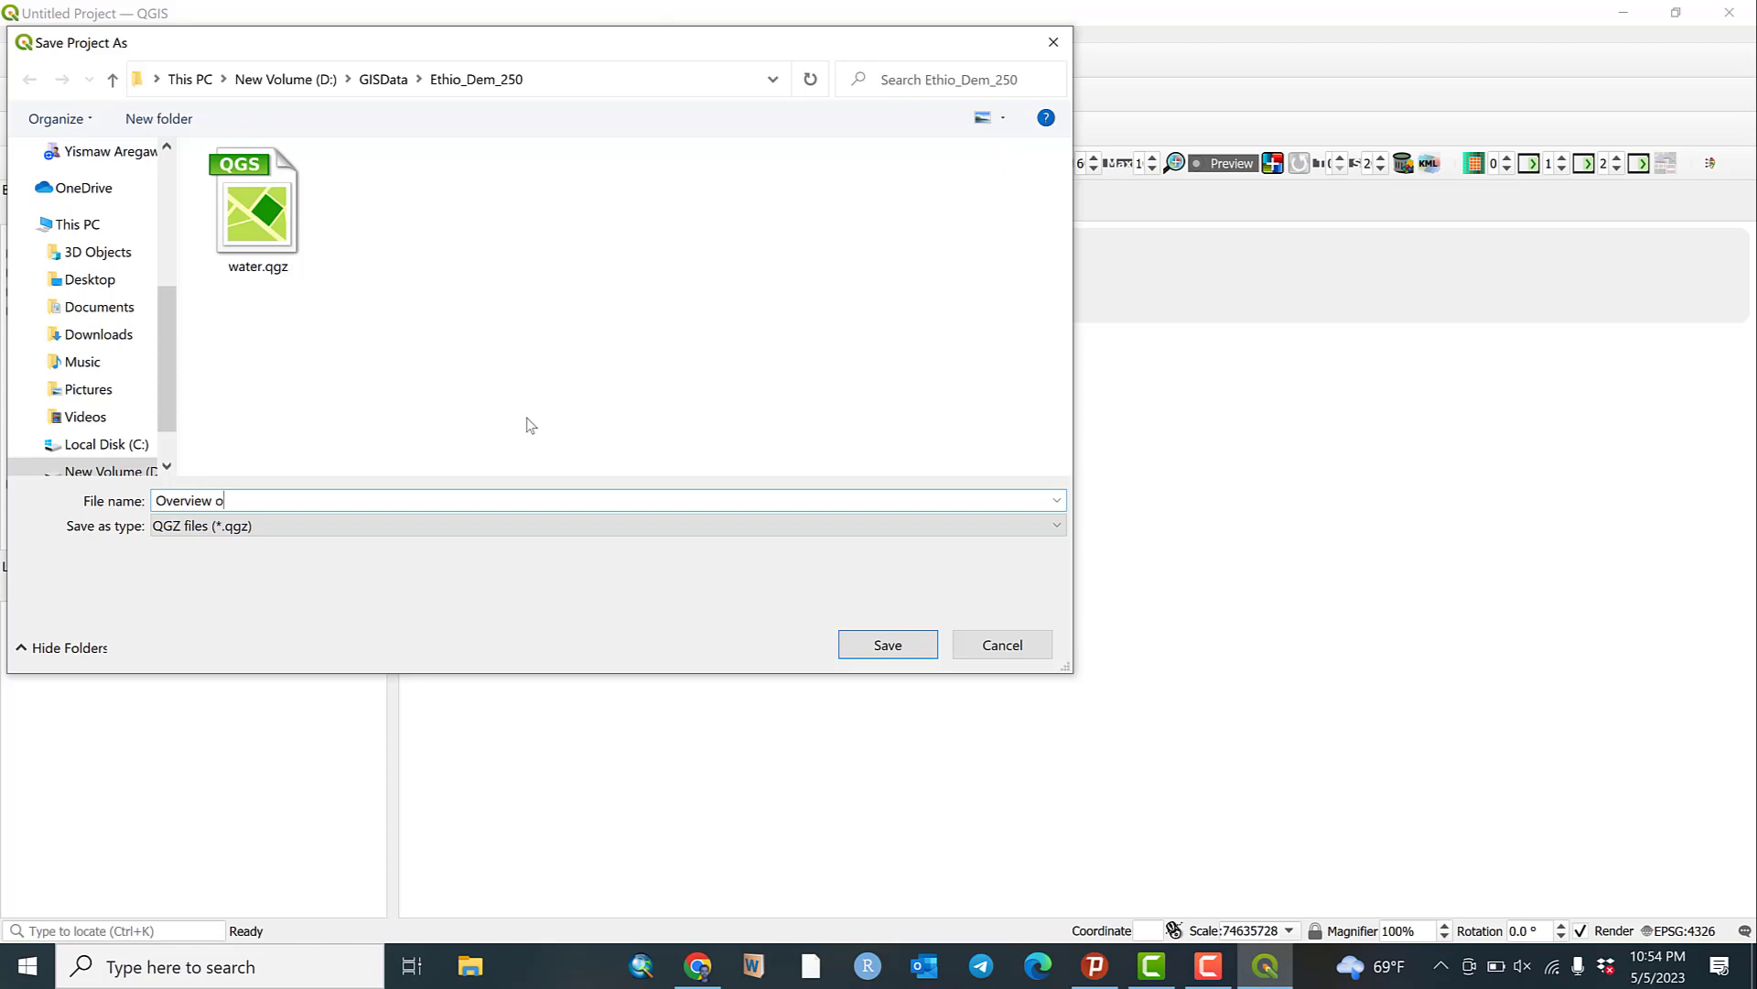
type("GIS_Interface")
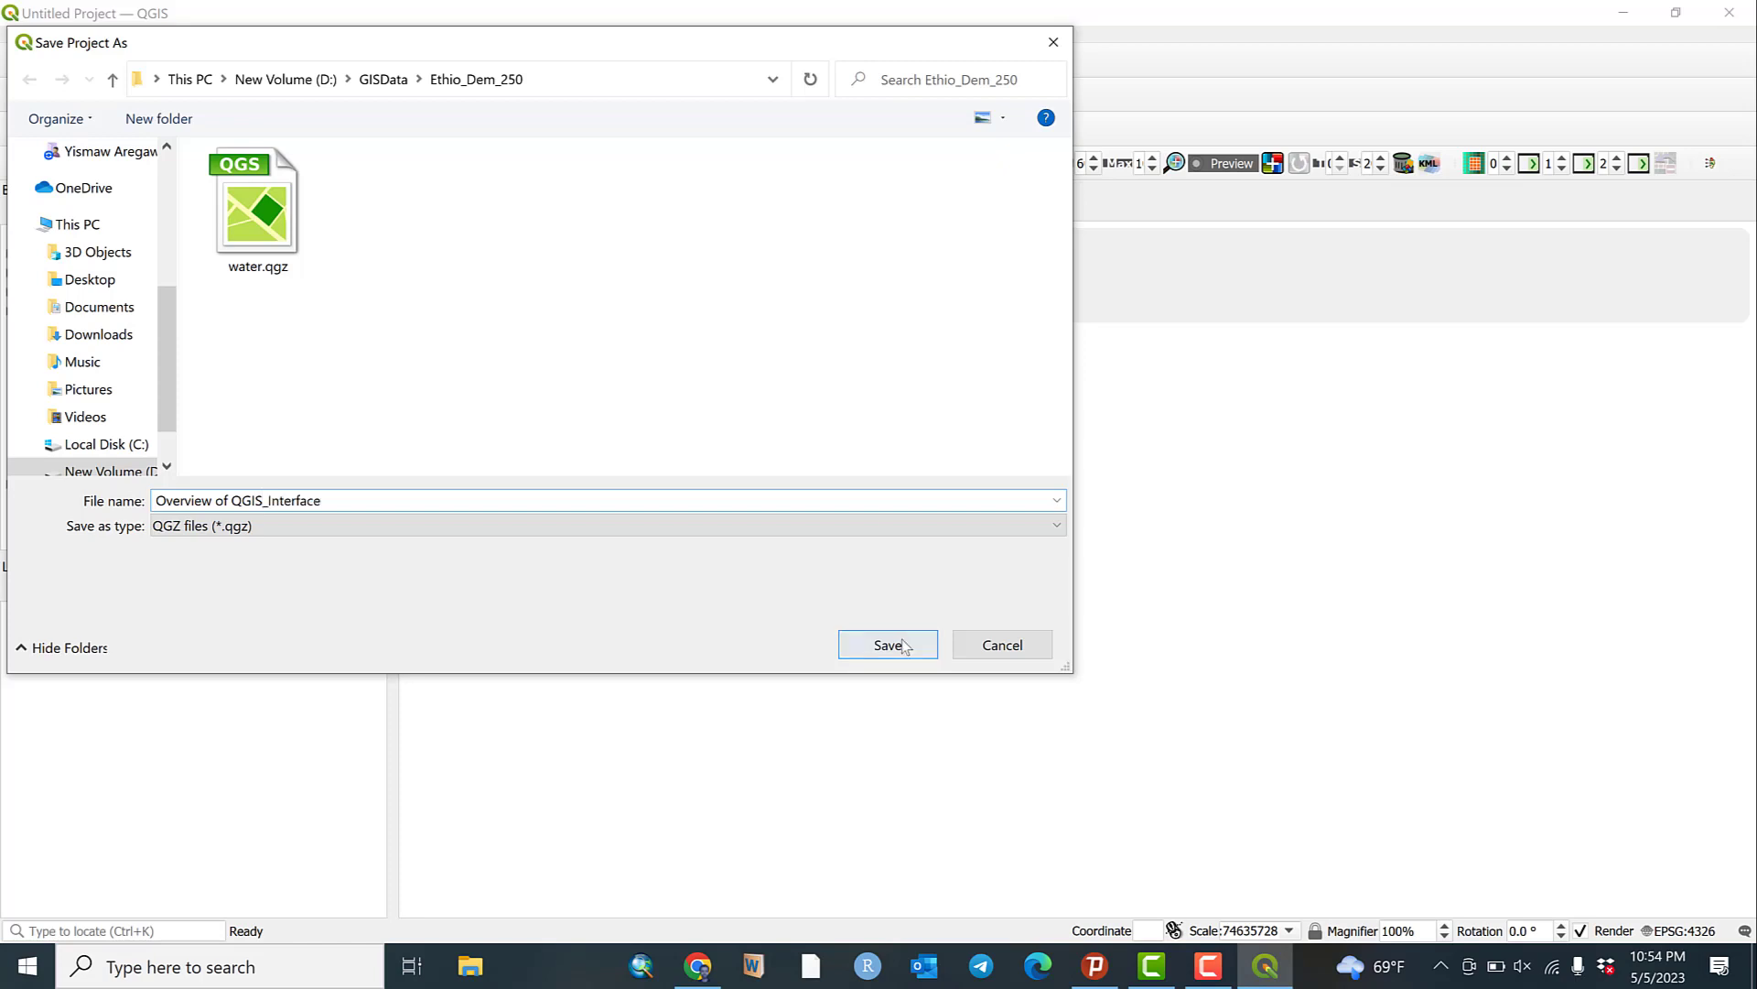
left_click(888, 645)
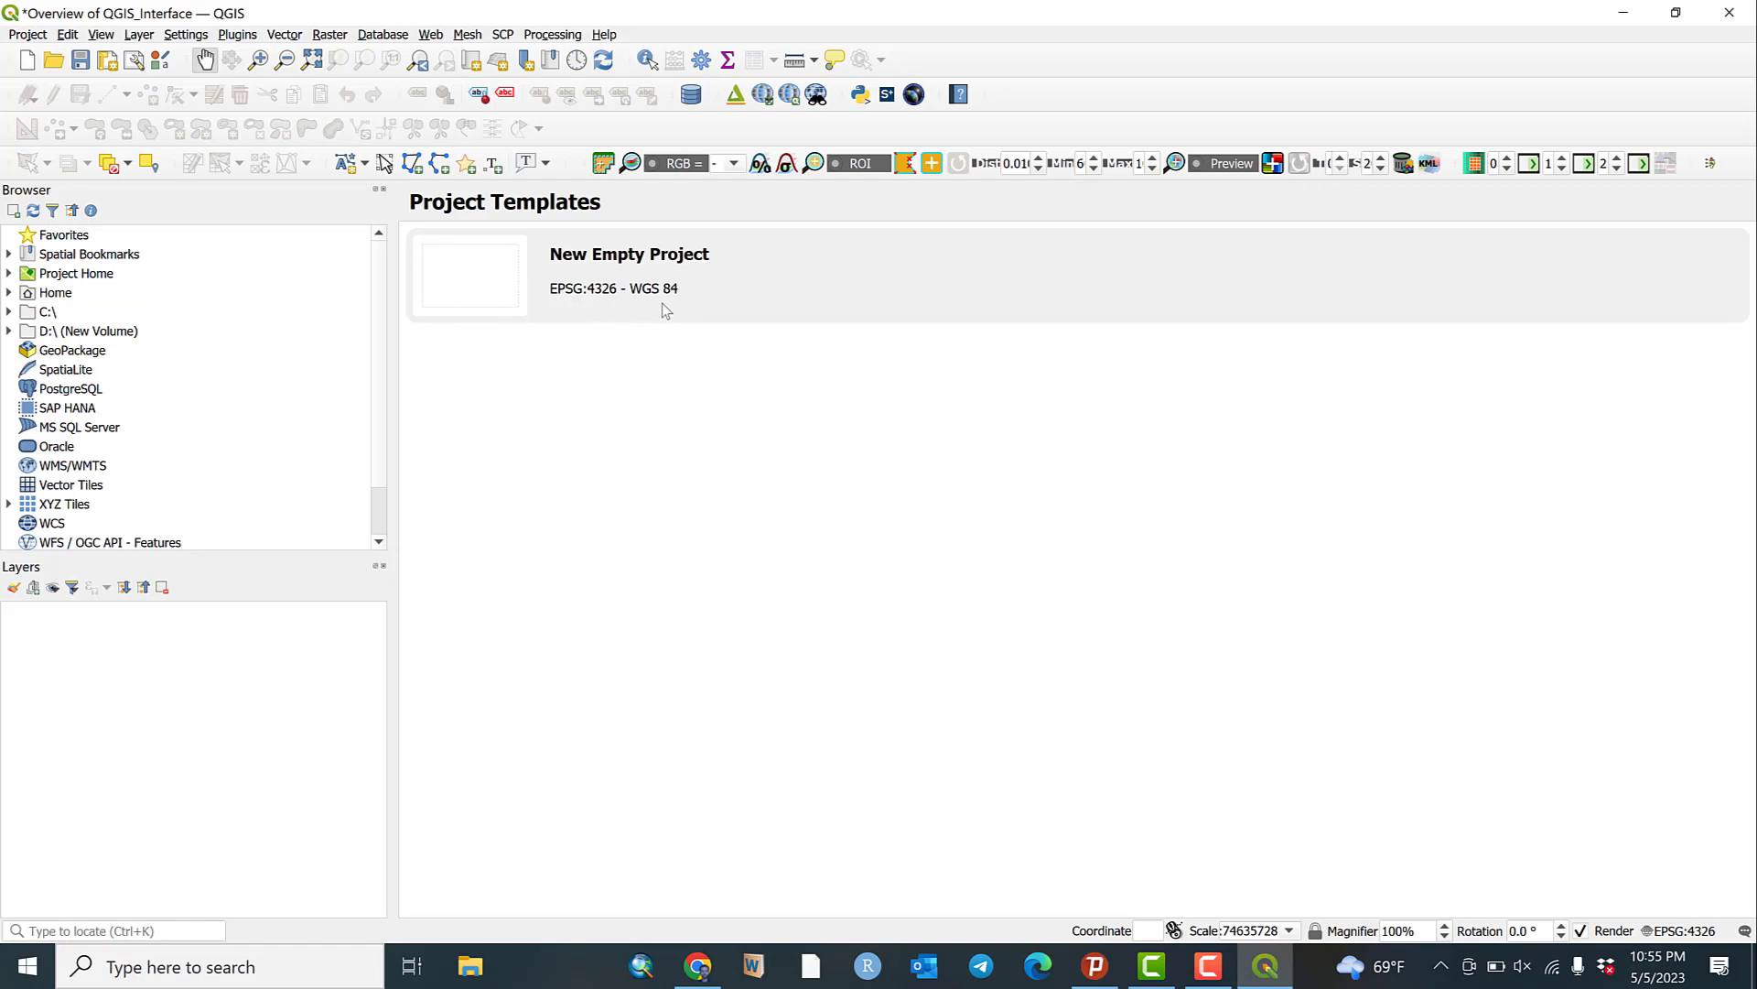
double_click(465, 276)
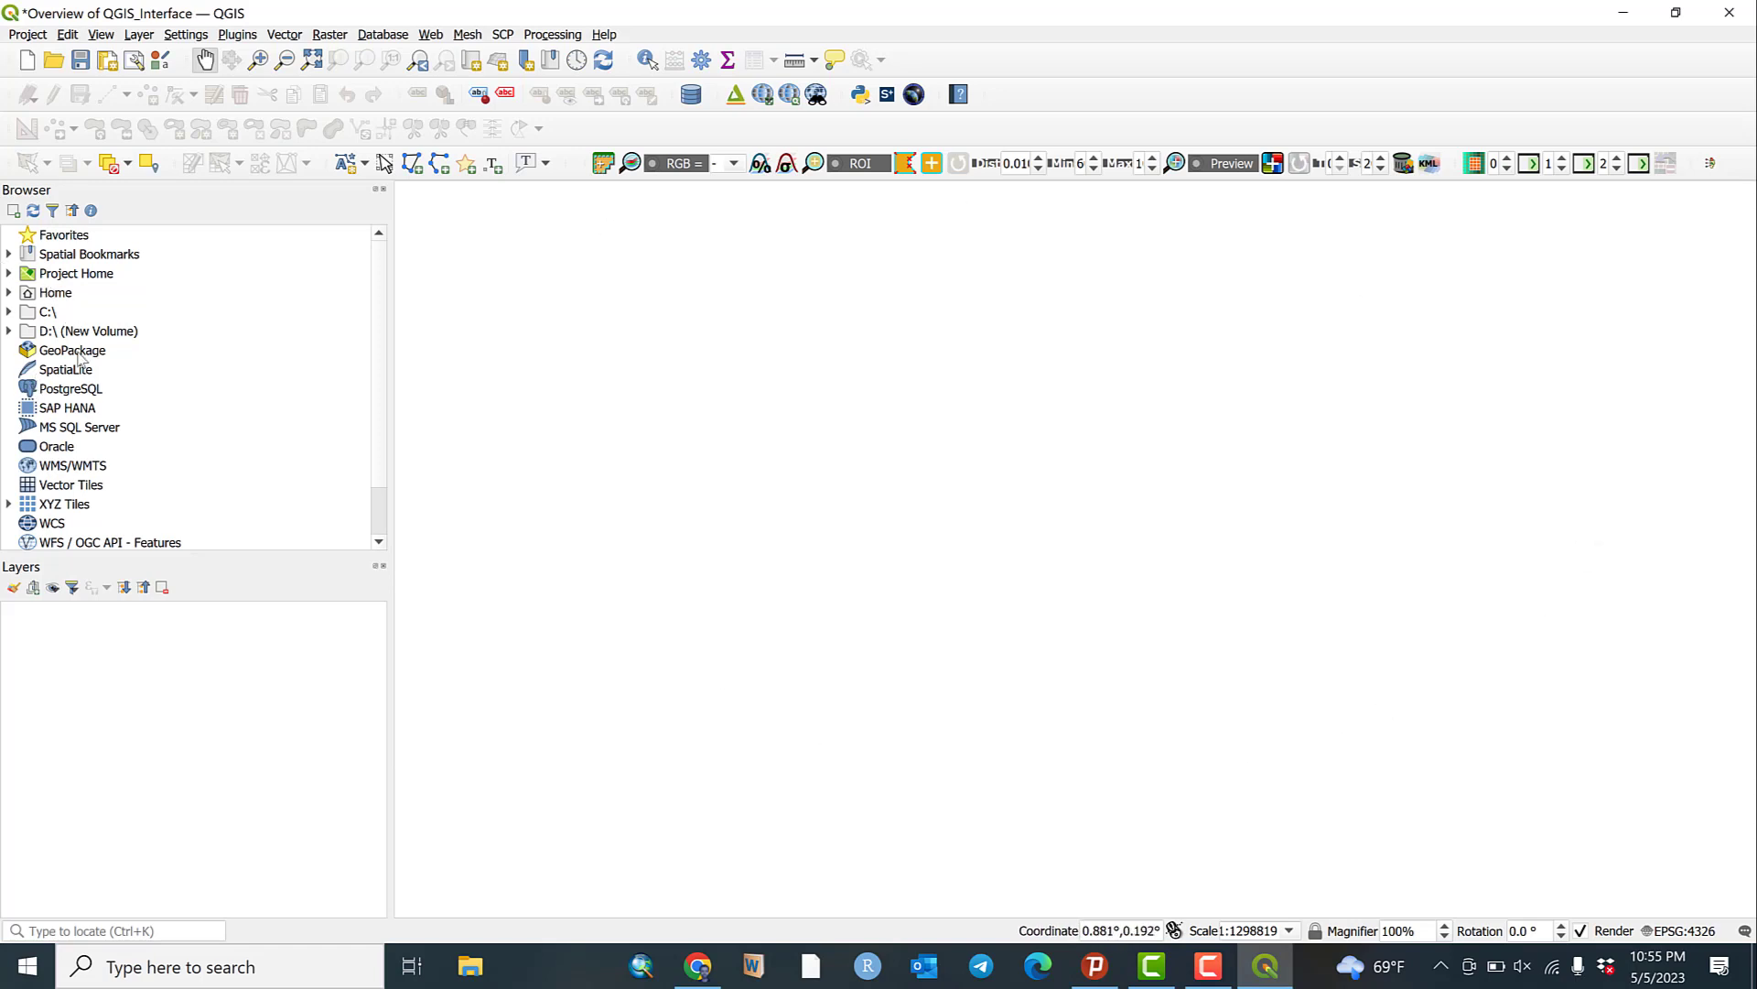
Step: Expand the C:\ and D:\ drives in the Browser tree to view their folders
scroll(82, 316, "down", 1)
scroll(137, 323, "up", 1)
scroll(146, 330, "down", 1)
scroll(146, 329, "up", 1)
left_click(9, 311)
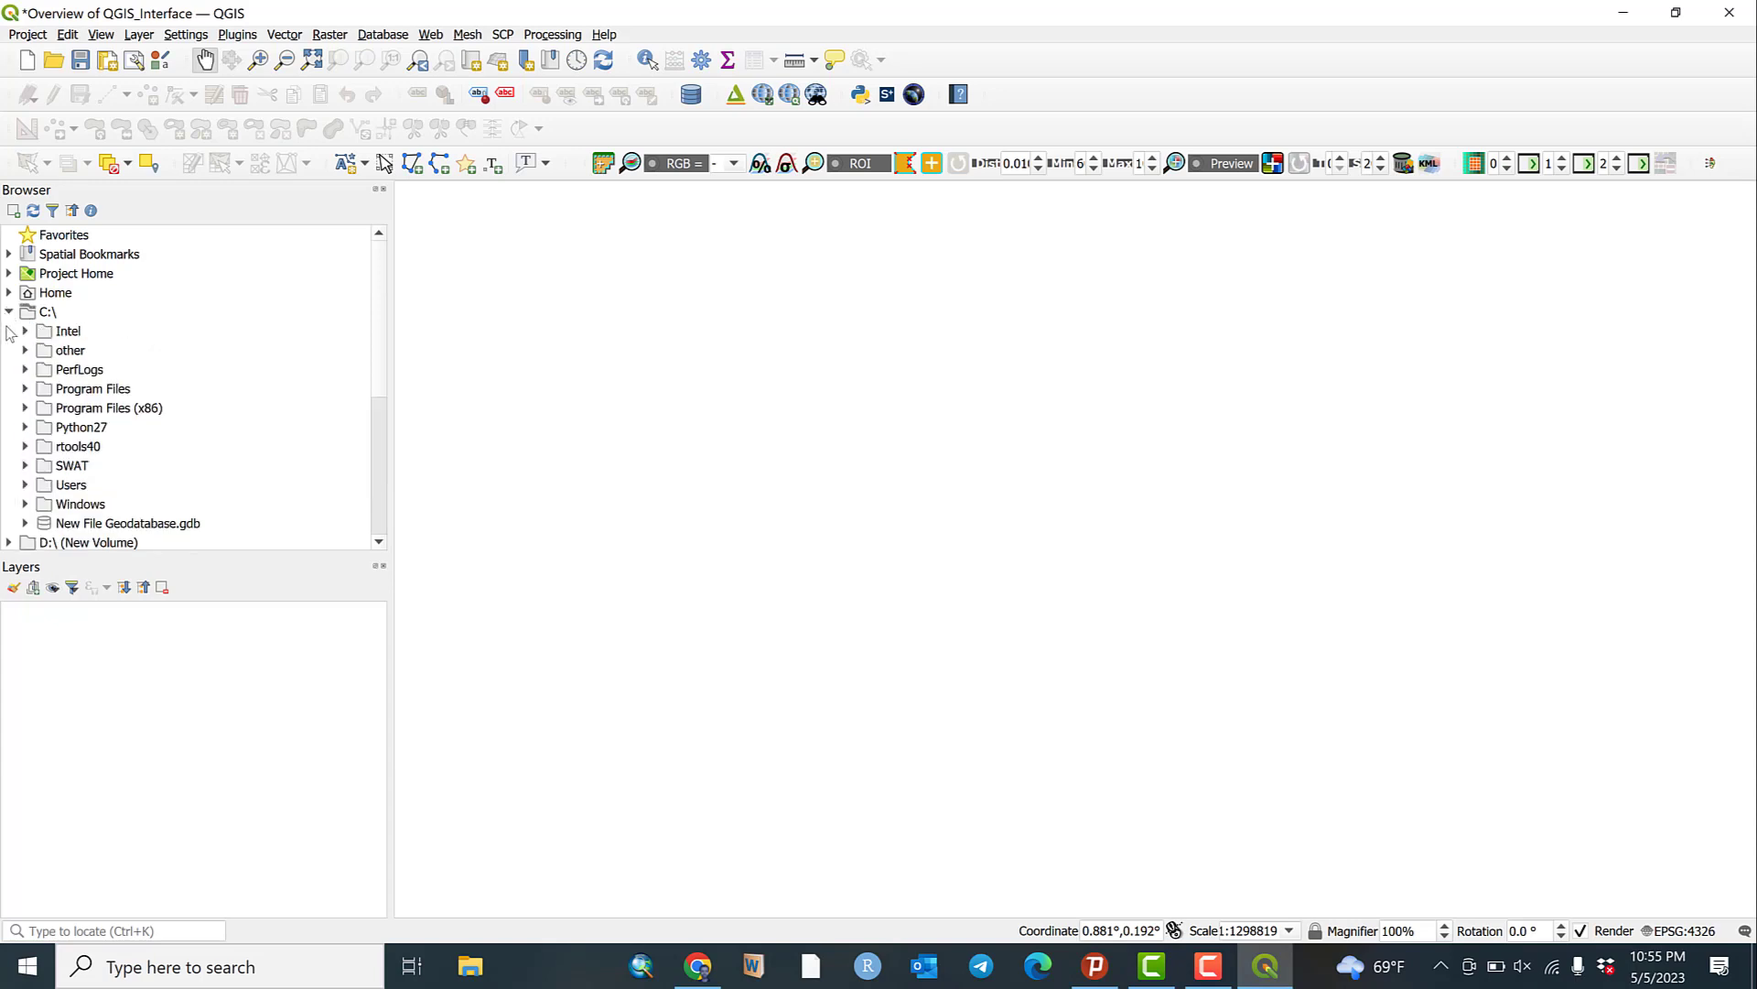
scroll(14, 335, "down", 4)
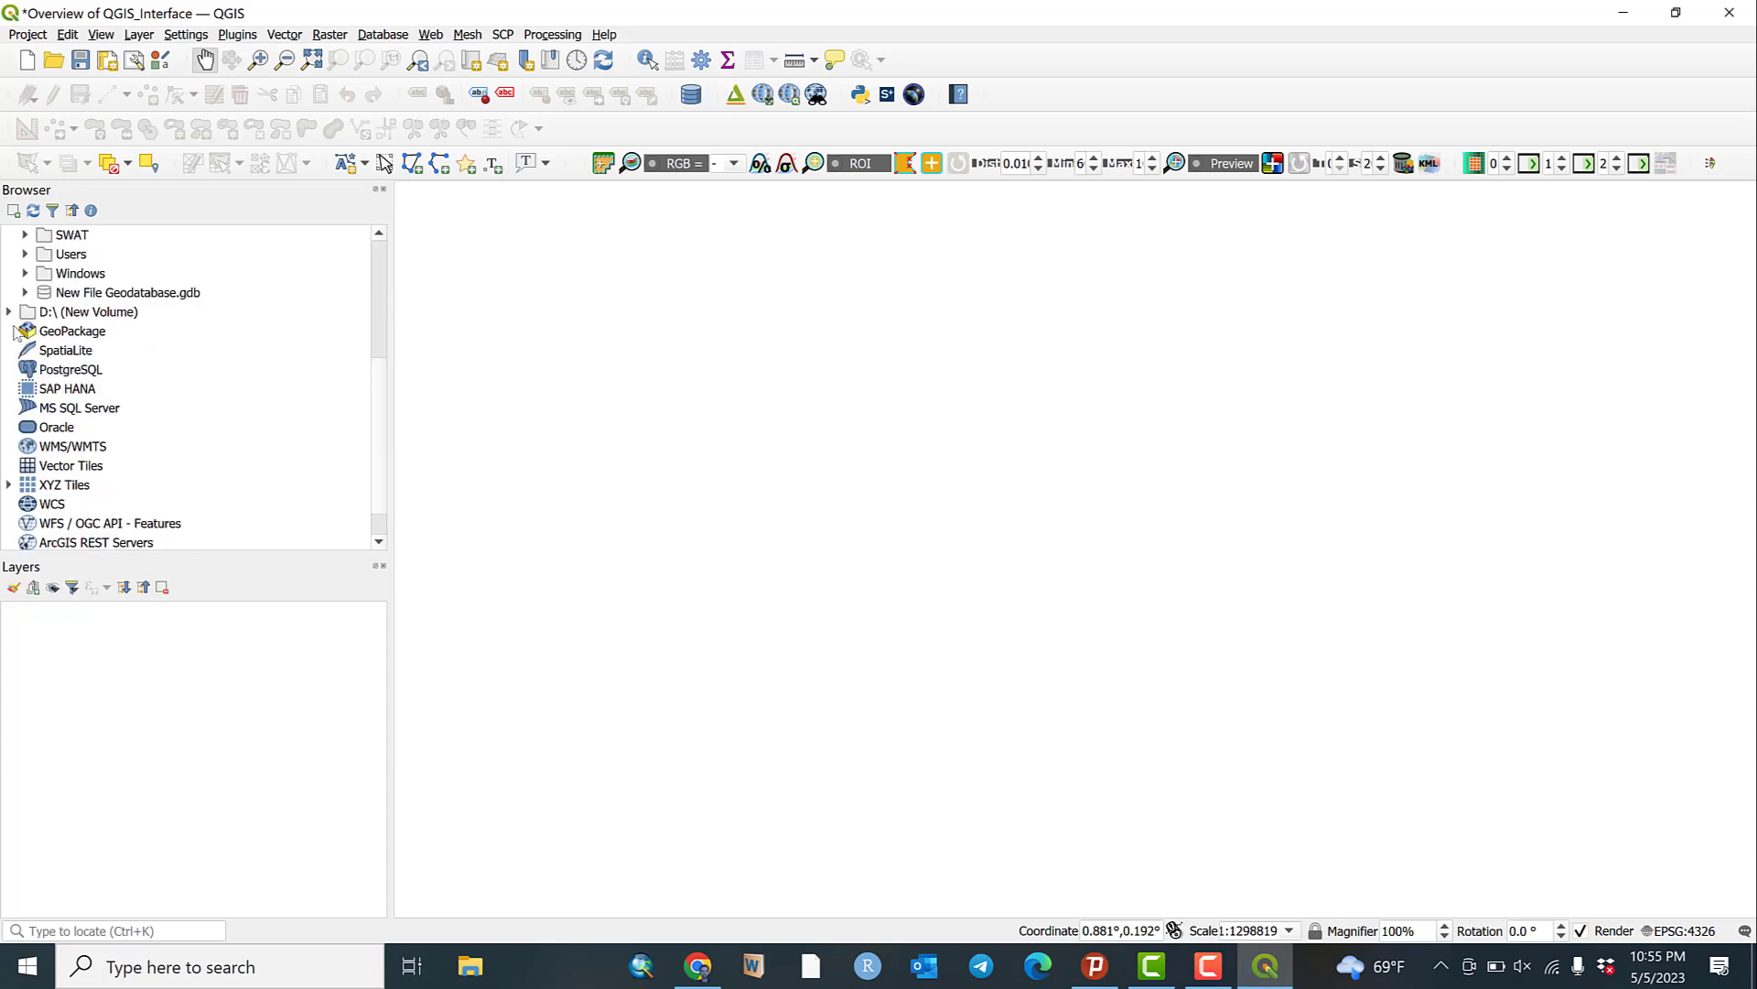
left_click(9, 312)
scroll(43, 335, "down", 5)
scroll(43, 335, "down", 3)
Step: Look through the folders of both expanded drives in the Browser tree, and collapse the C:\ drive
key("shift+Up")
key("shift+Up")
key("shift+Up")
key("shift+Up")
key("shift+Up")
key("shift+Up")
key("shift+Up")
key("shift+Up")
key("shift+Up")
key("shift+Up")
key("shift+Up")
key("shift+Up")
key("shift+Up")
key("shift+Up")
key("shift+Up")
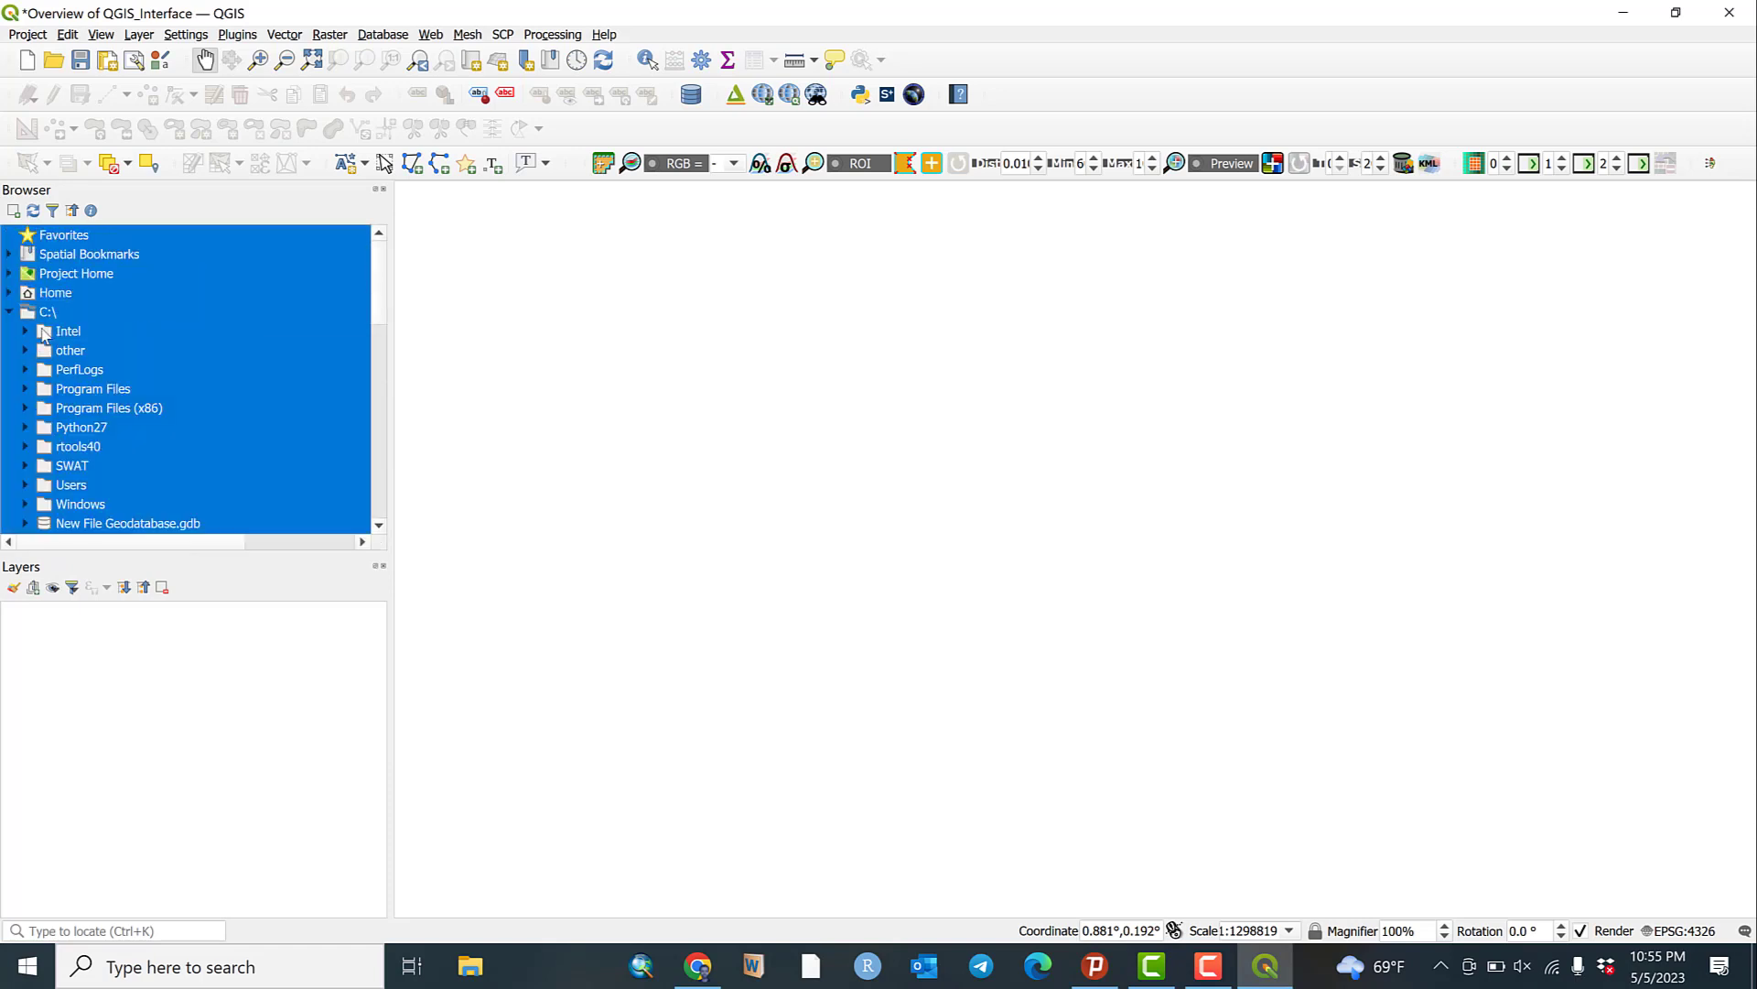
scroll(43, 335, "down", 12)
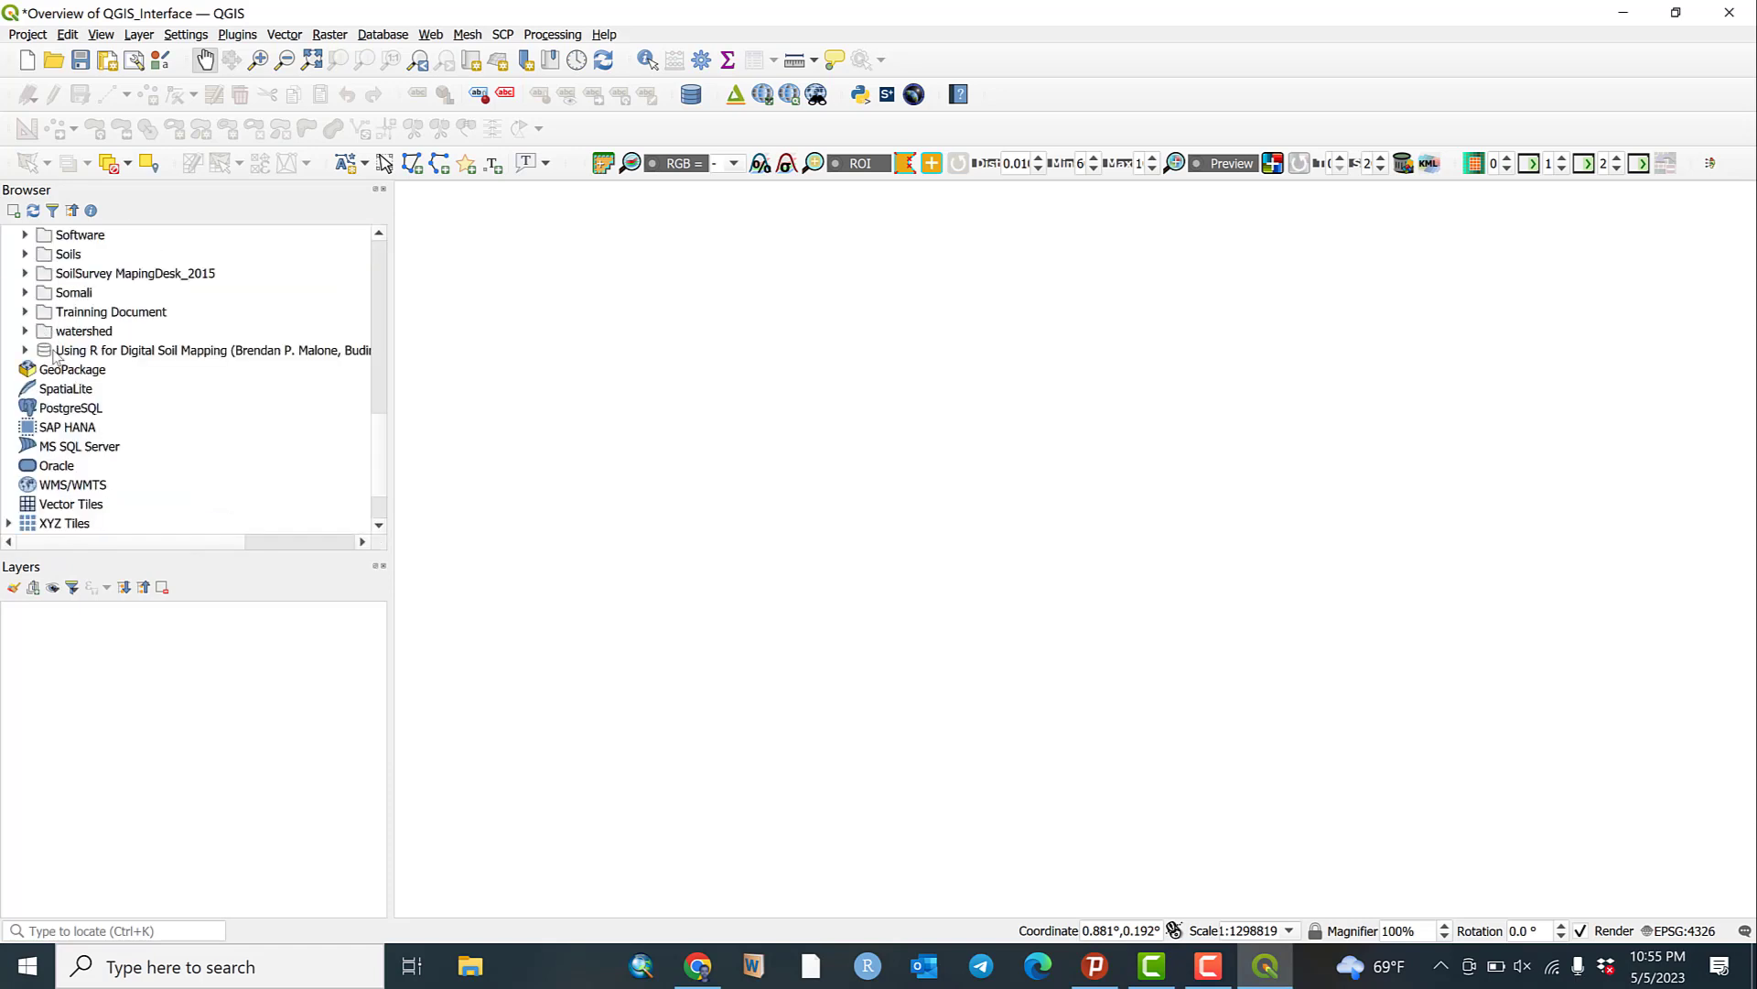
scroll(52, 355, "up", 7)
scroll(52, 355, "up", 5)
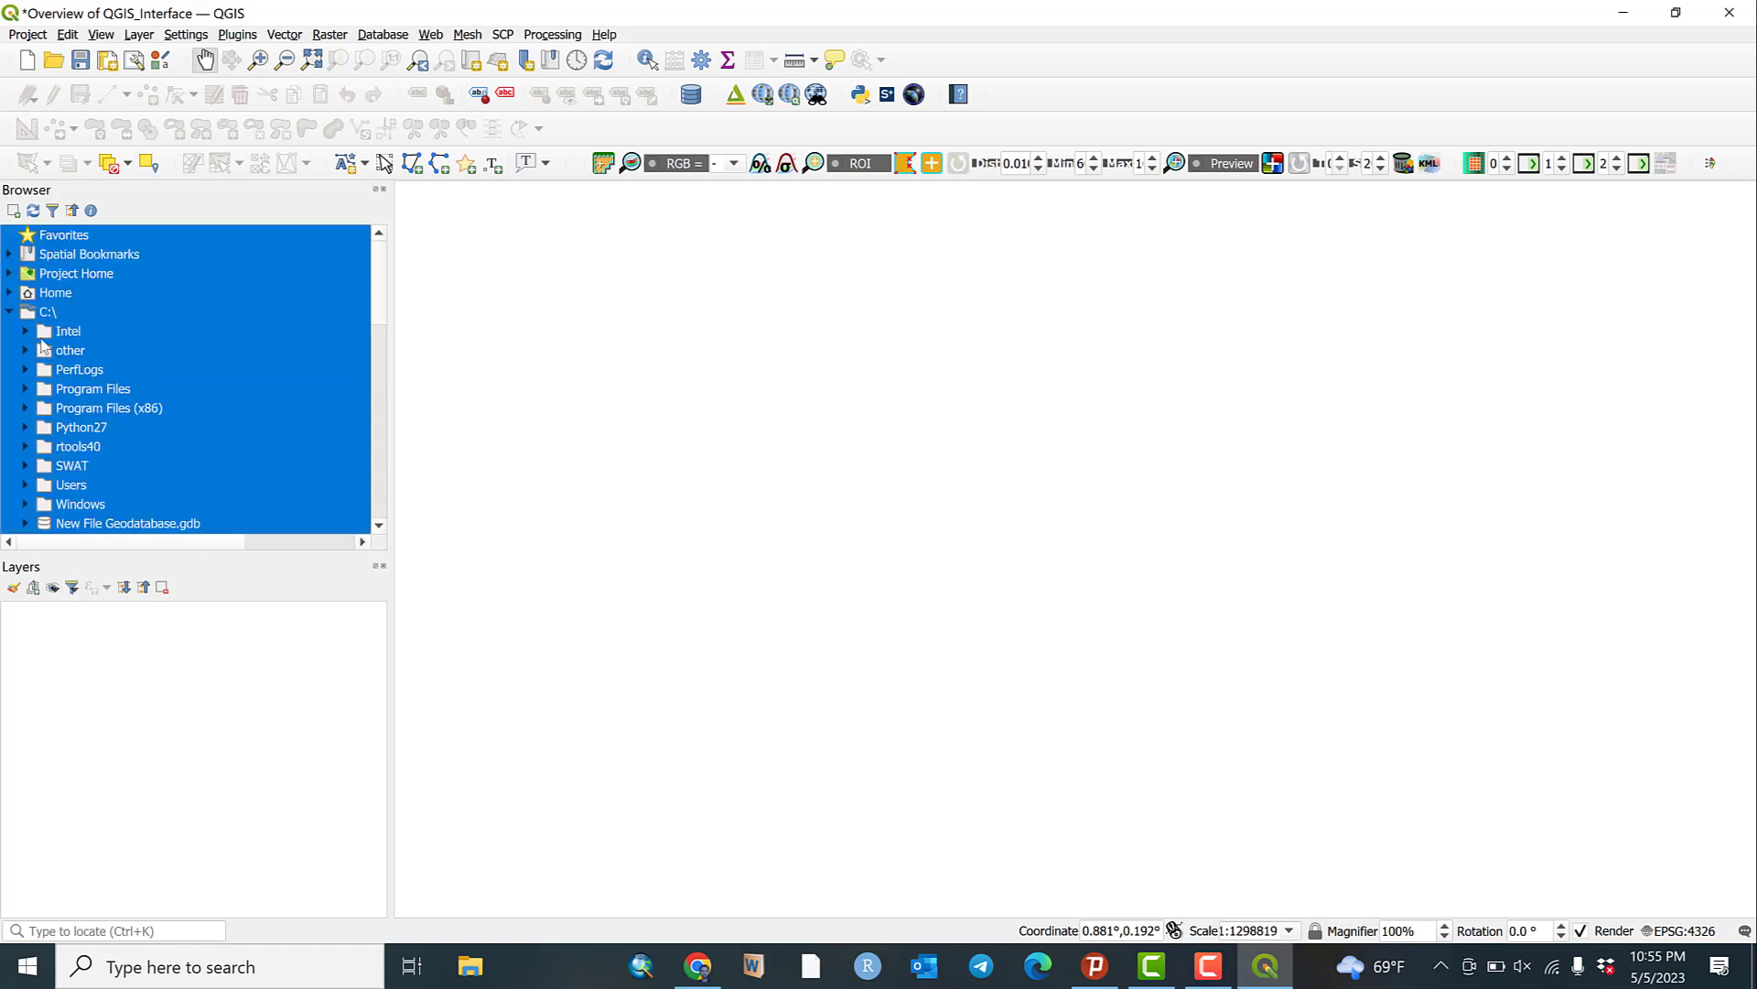
left_click(11, 312)
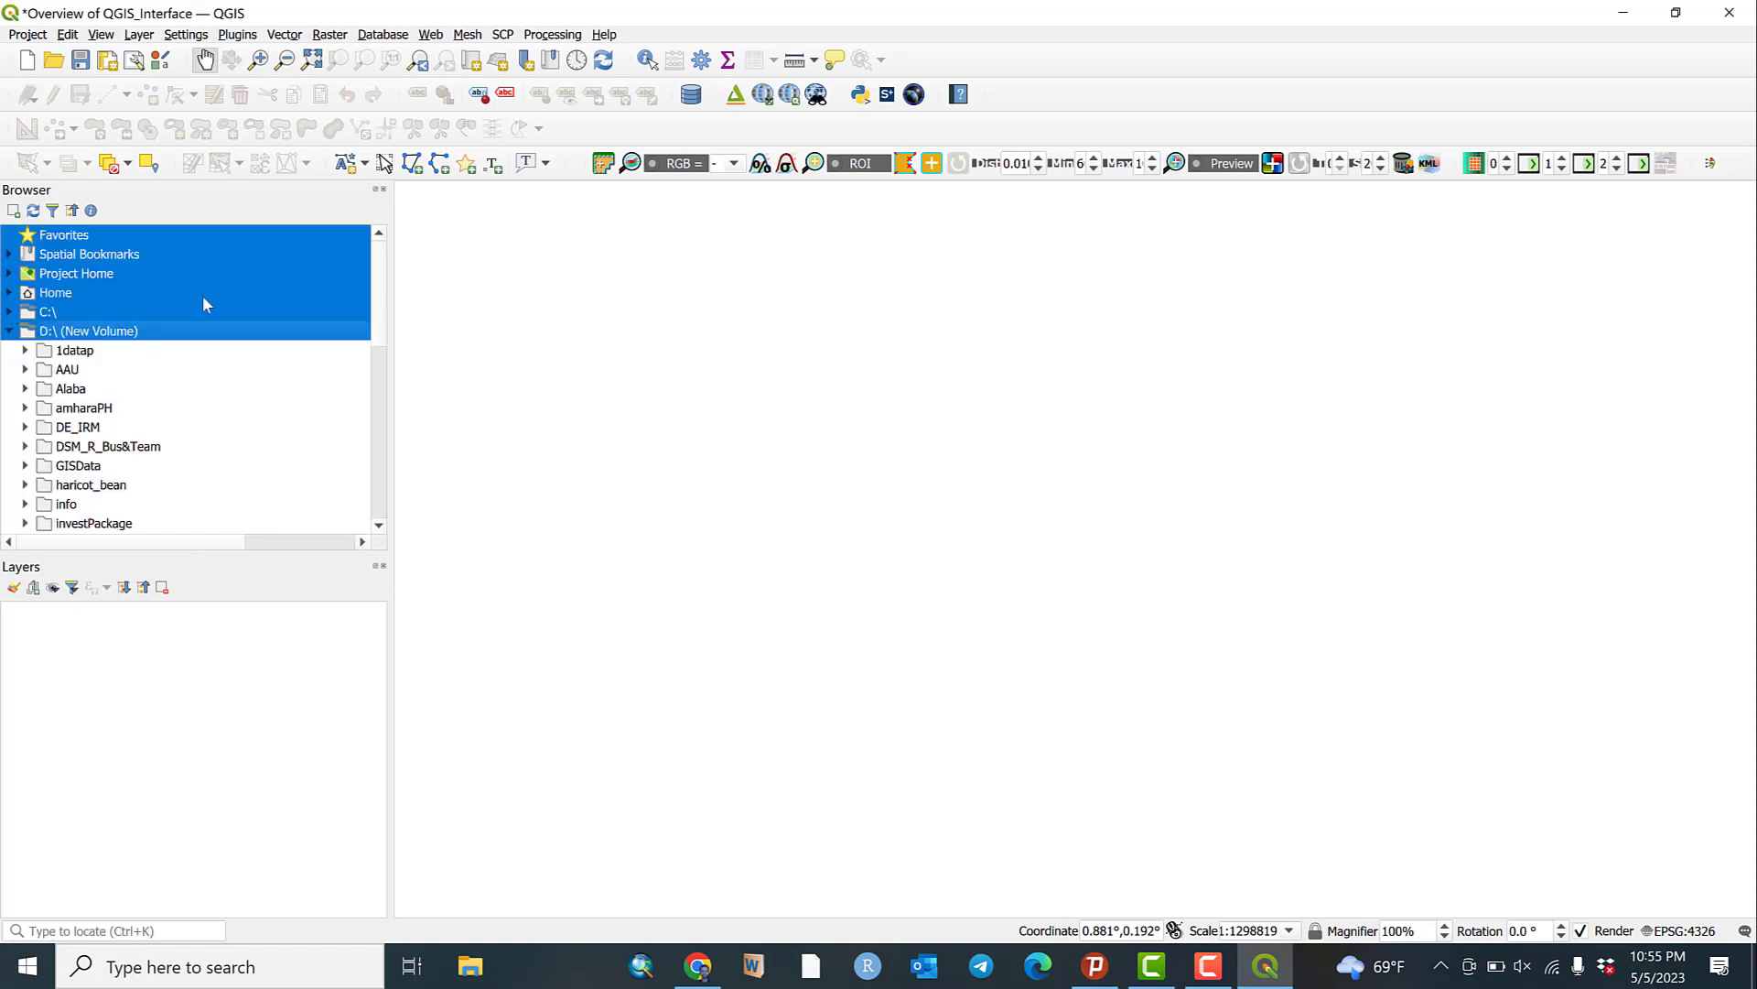
Step: Review the folders on the D:\ drive in the Browser tree, and collapse that drive
left_click(252, 430)
scroll(209, 352, "down", 10)
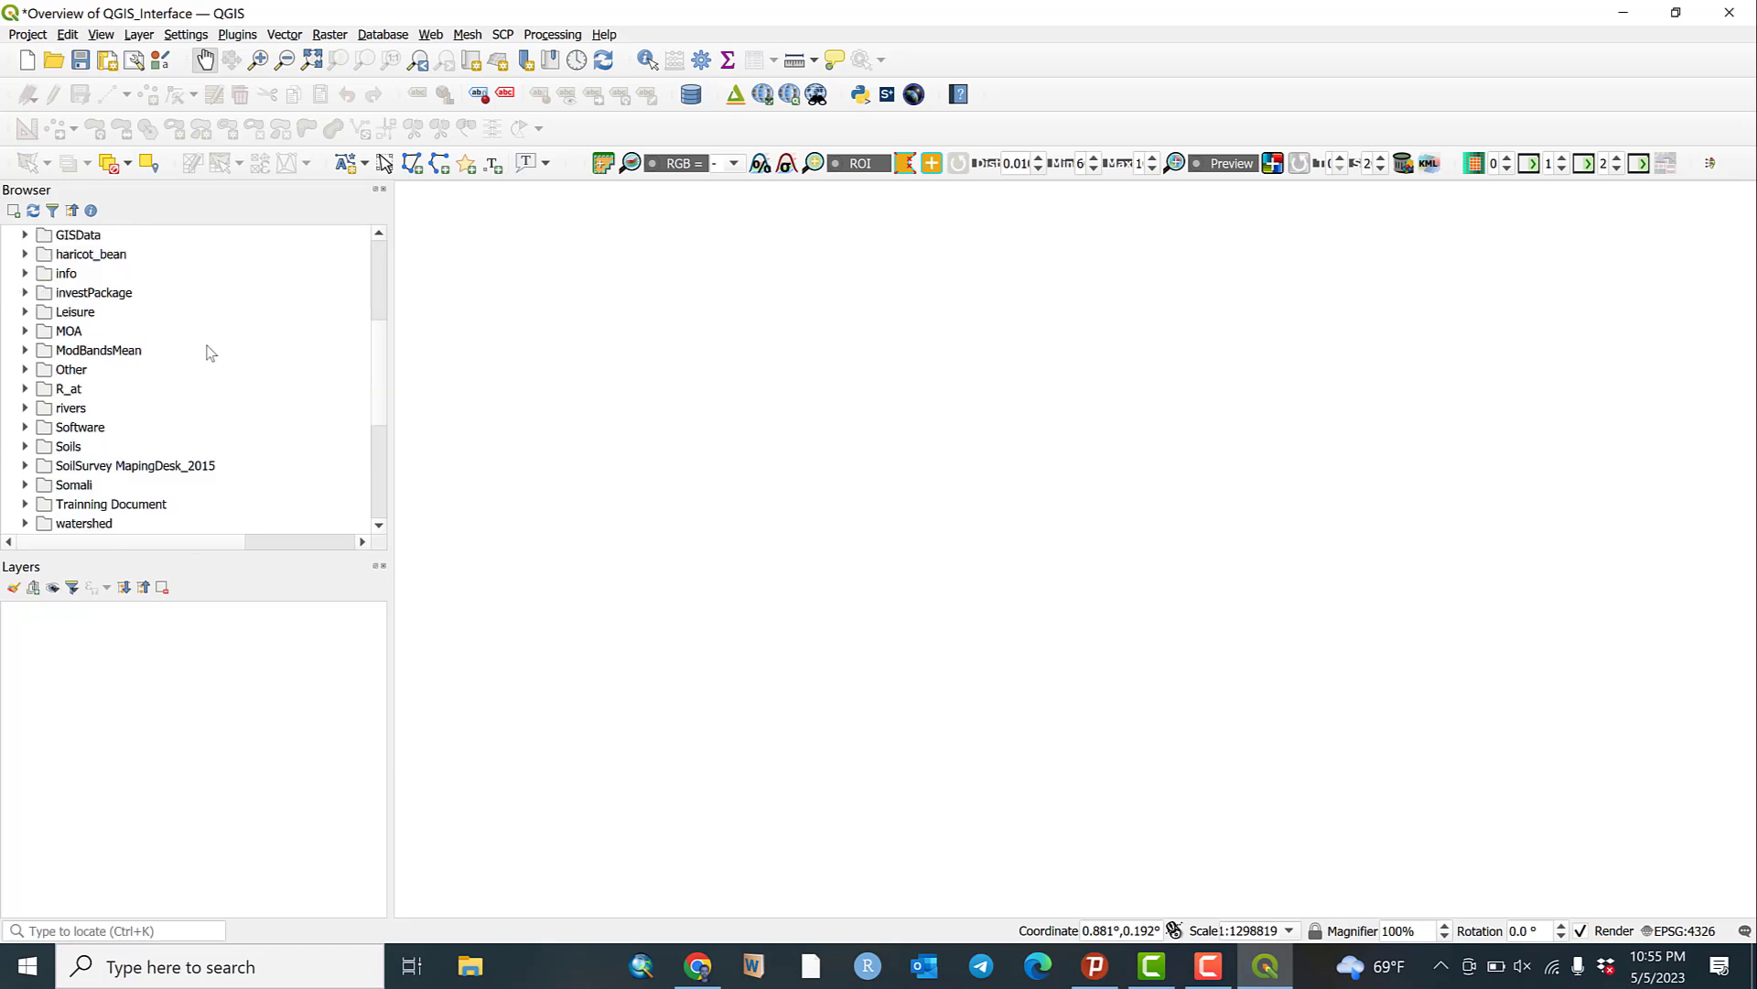
scroll(210, 353, "up", 10)
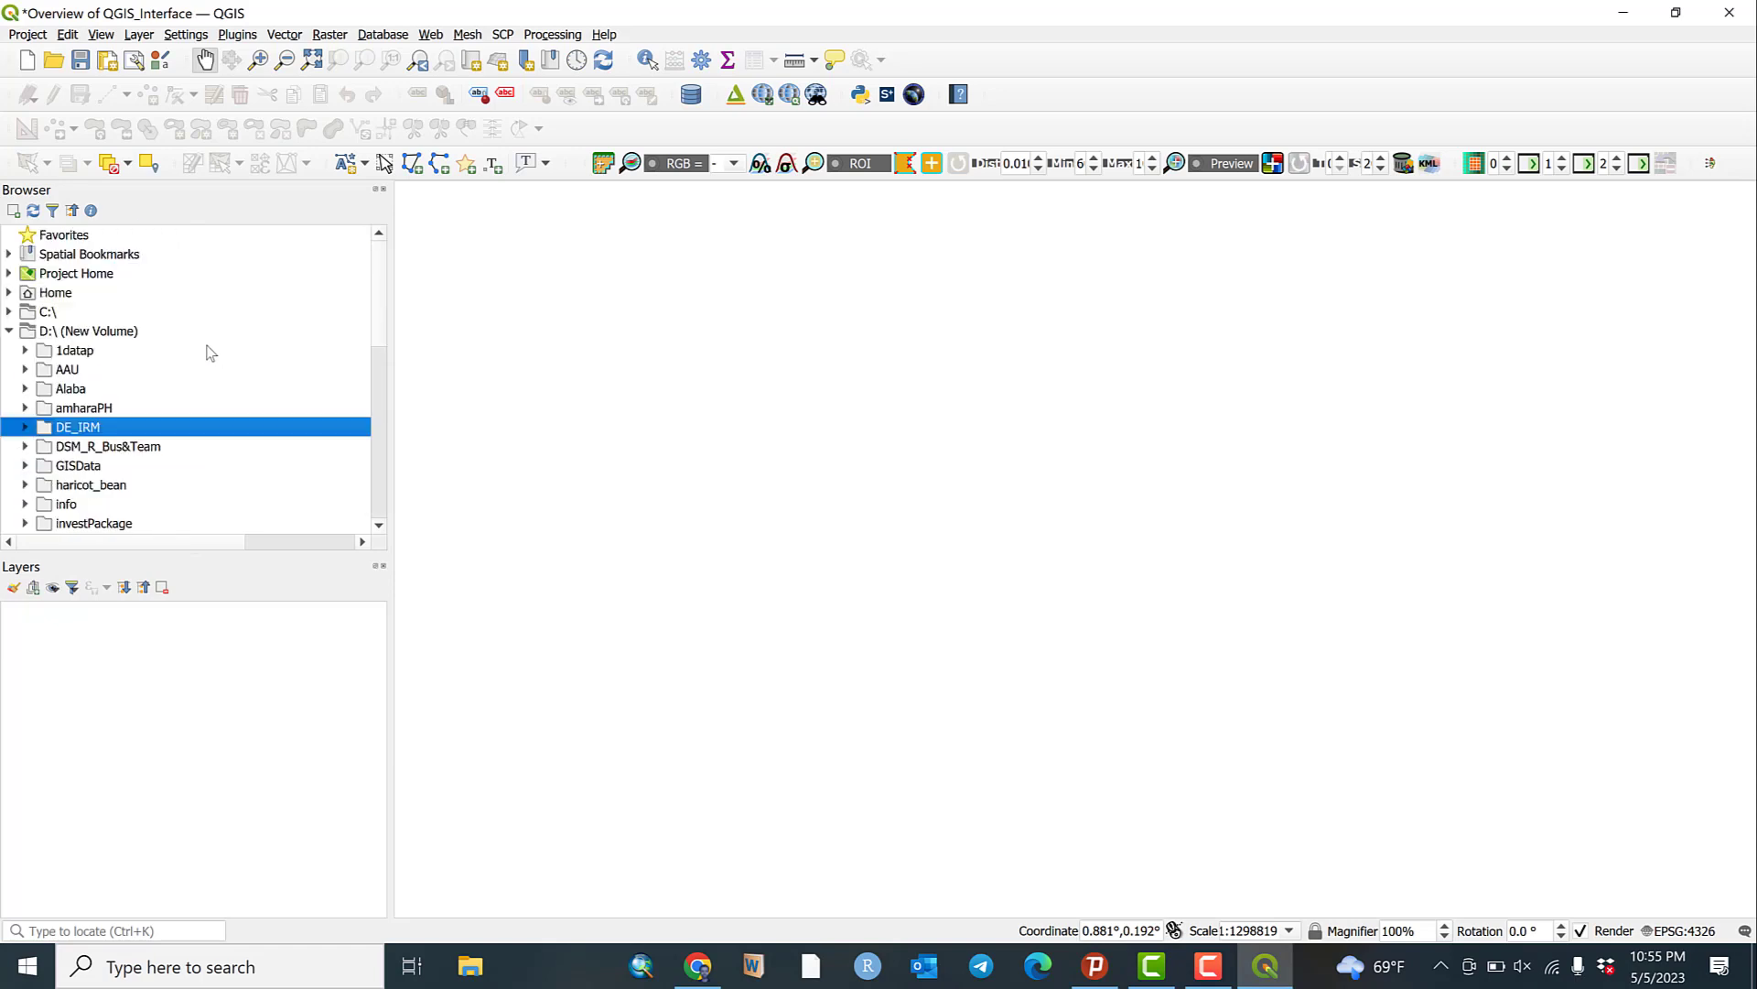
scroll(210, 353, "down", 10)
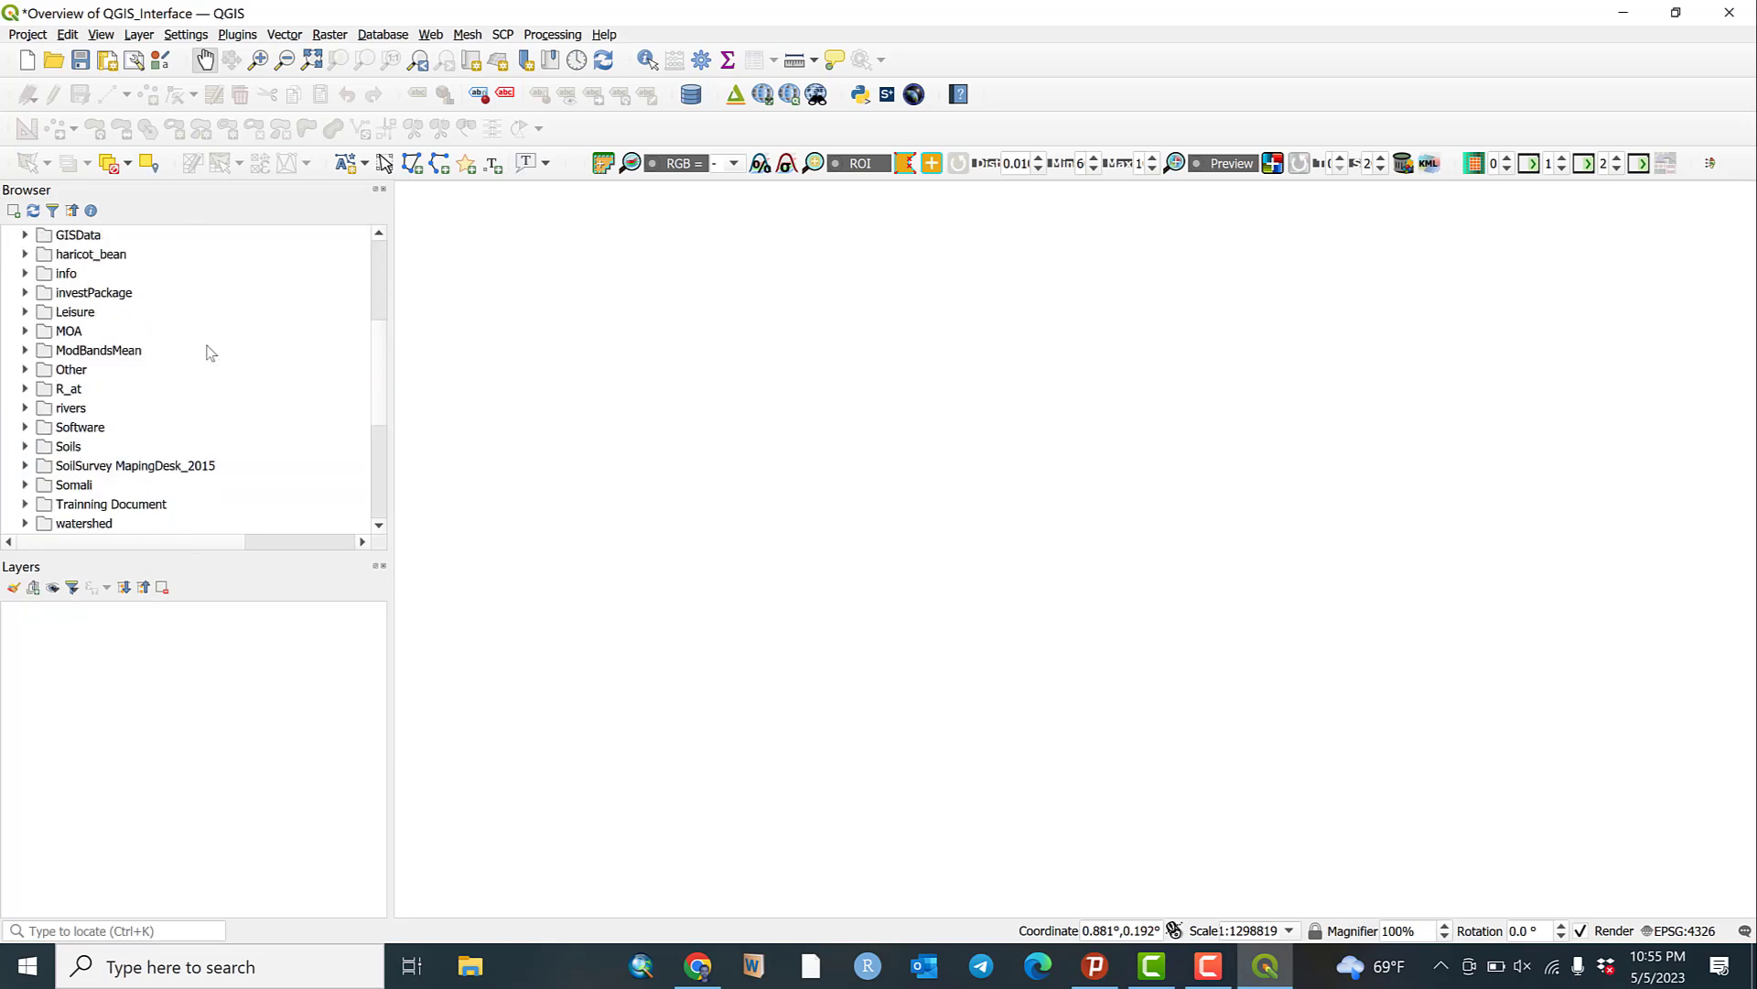
scroll(210, 353, "up", 10)
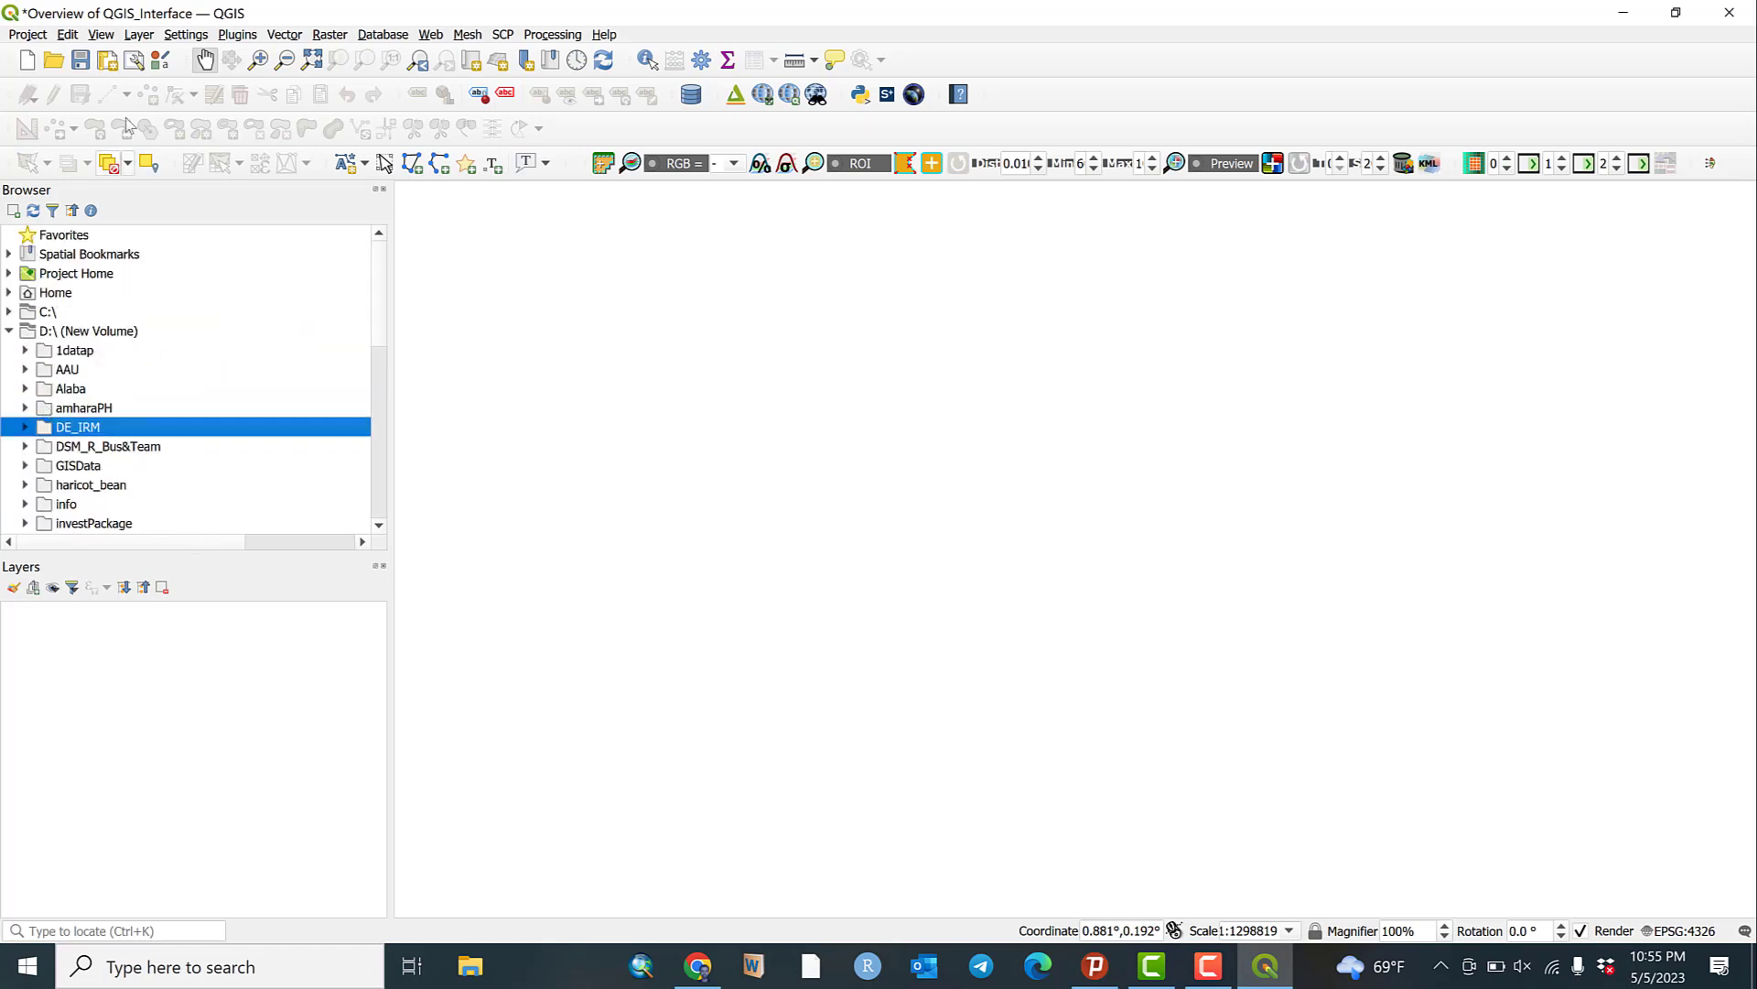
left_click(9, 330)
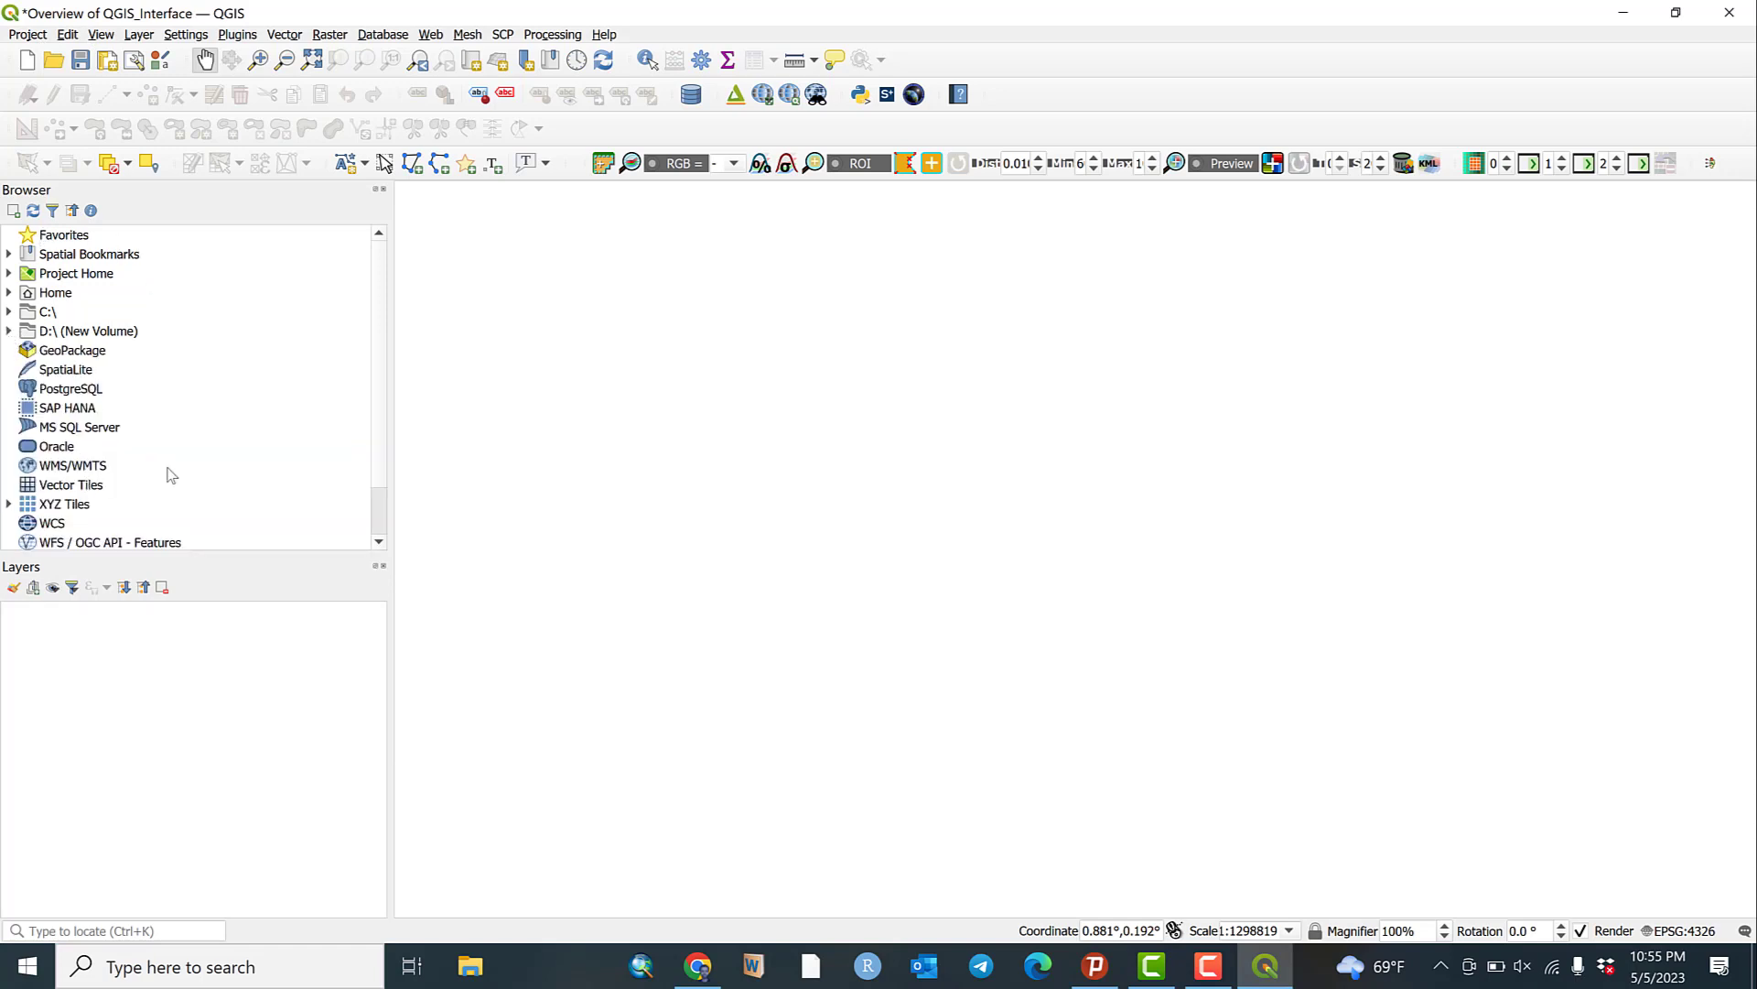
Step: Show the second Browser panel, Browser (2), and look through its data sources
left_click(68, 37)
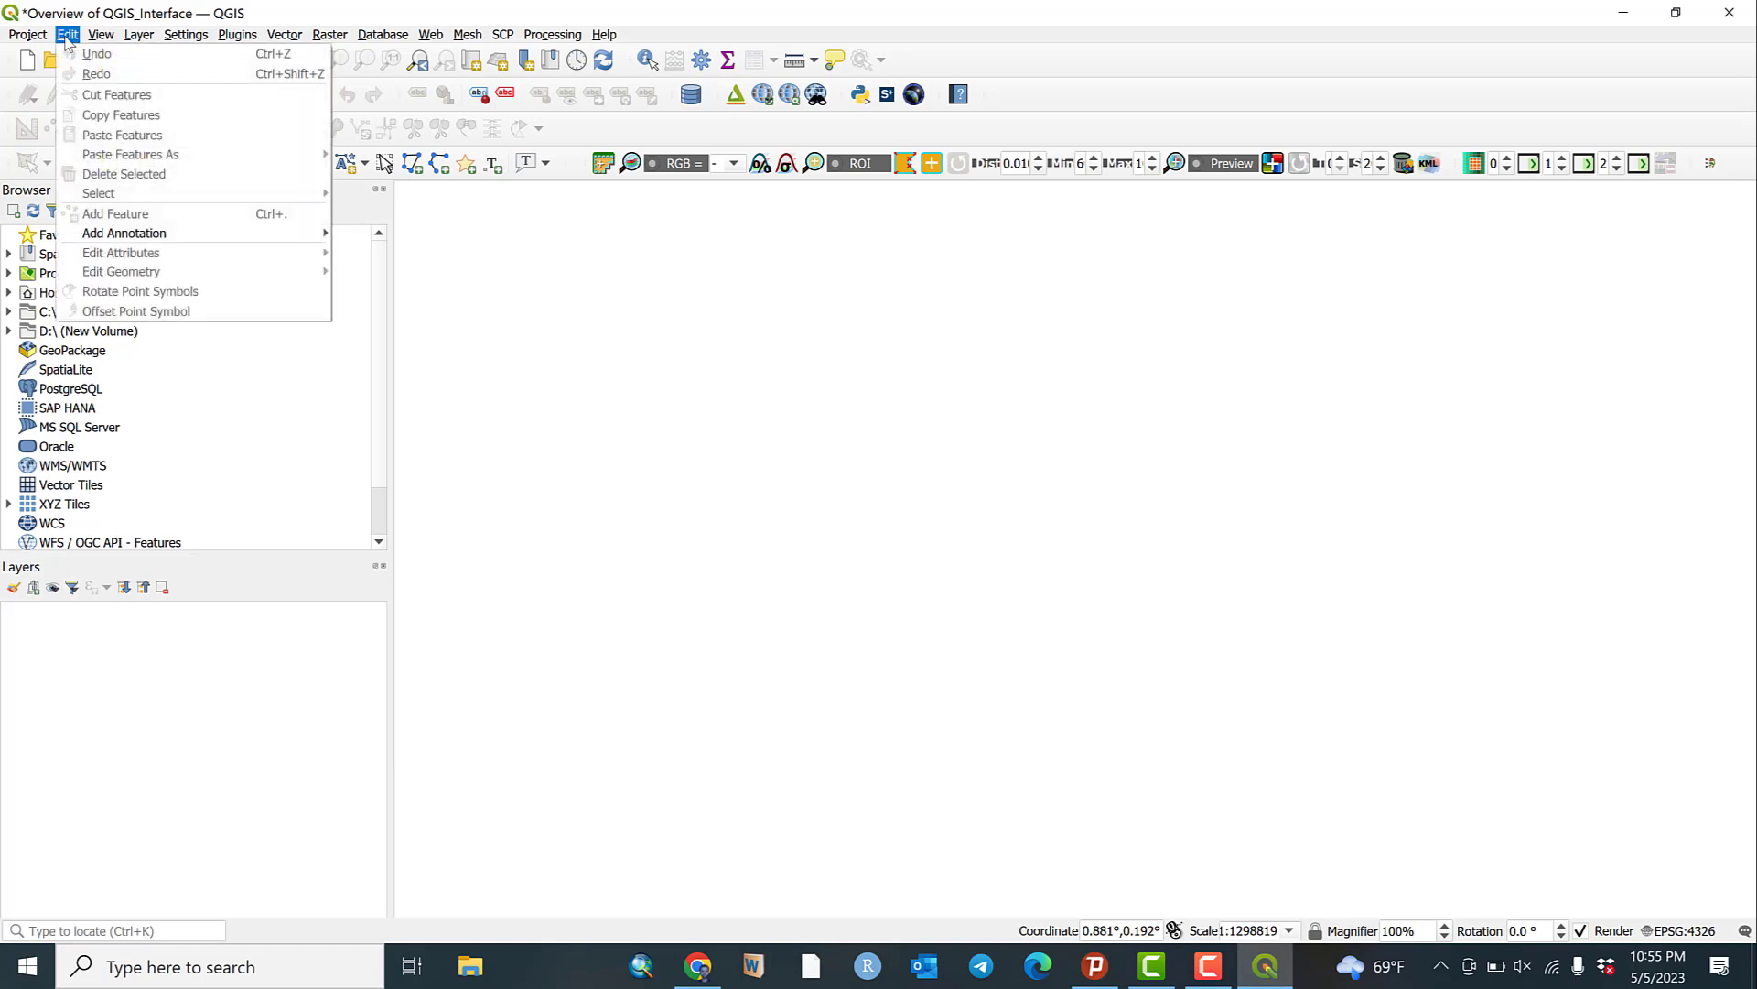
mouse_move(99, 39)
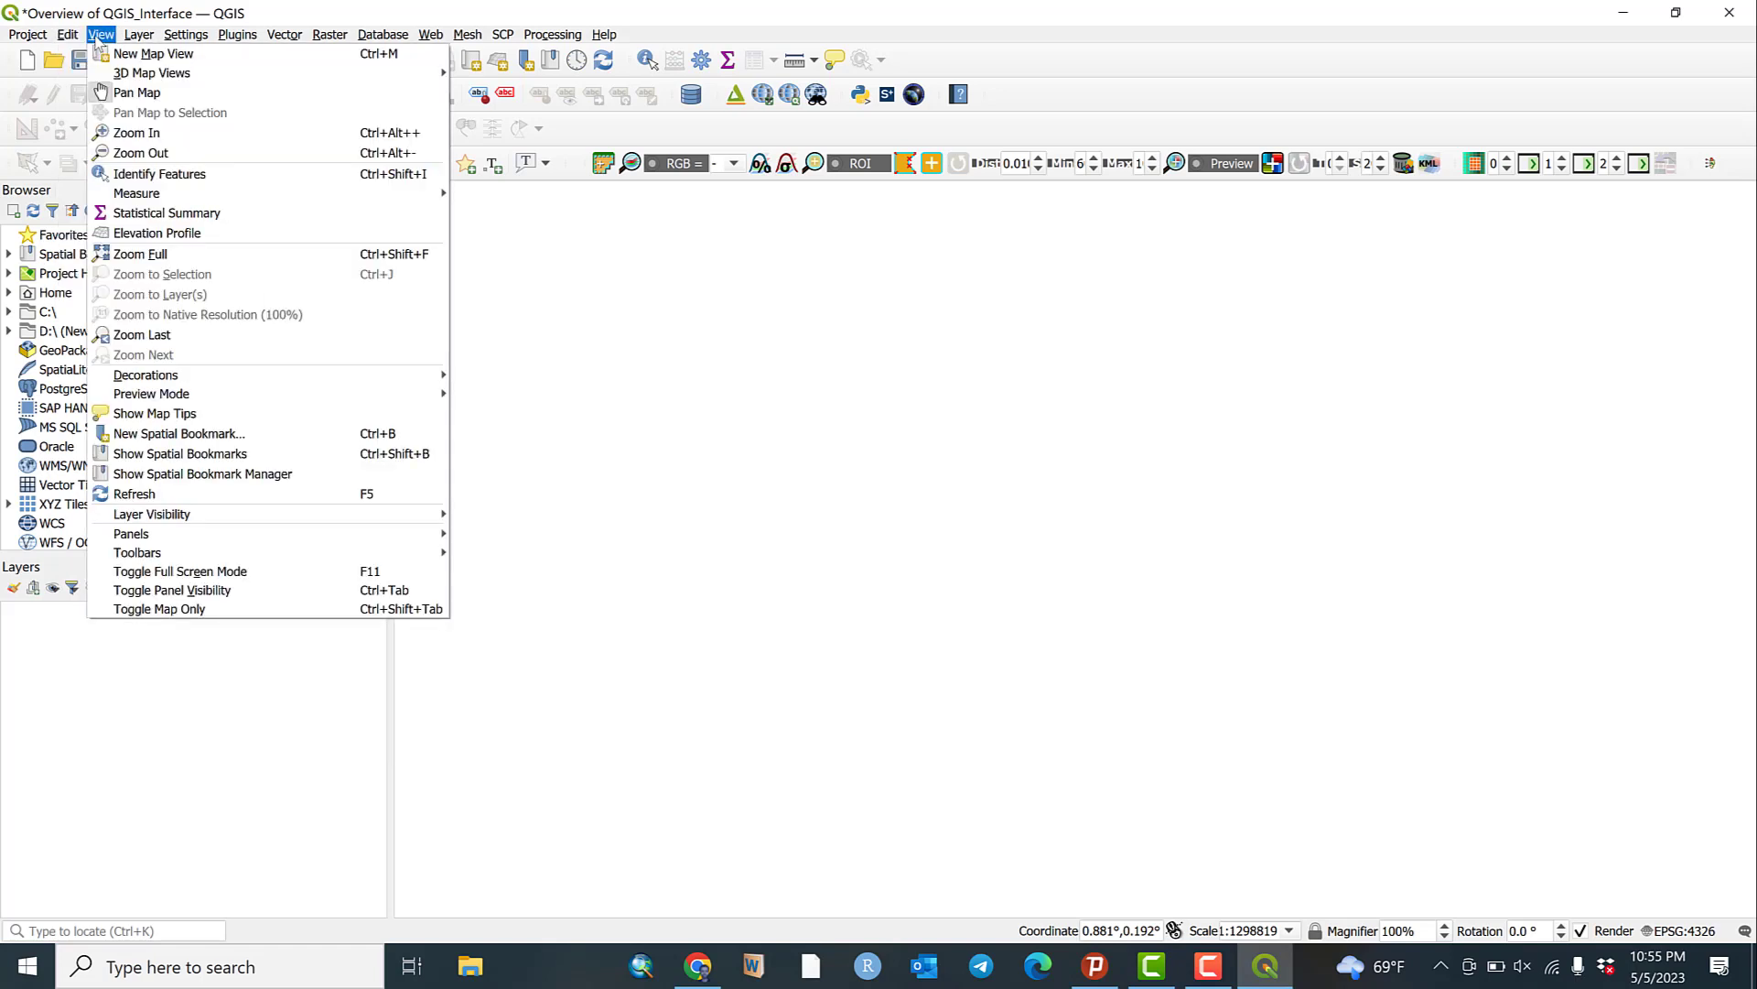
mouse_move(162, 539)
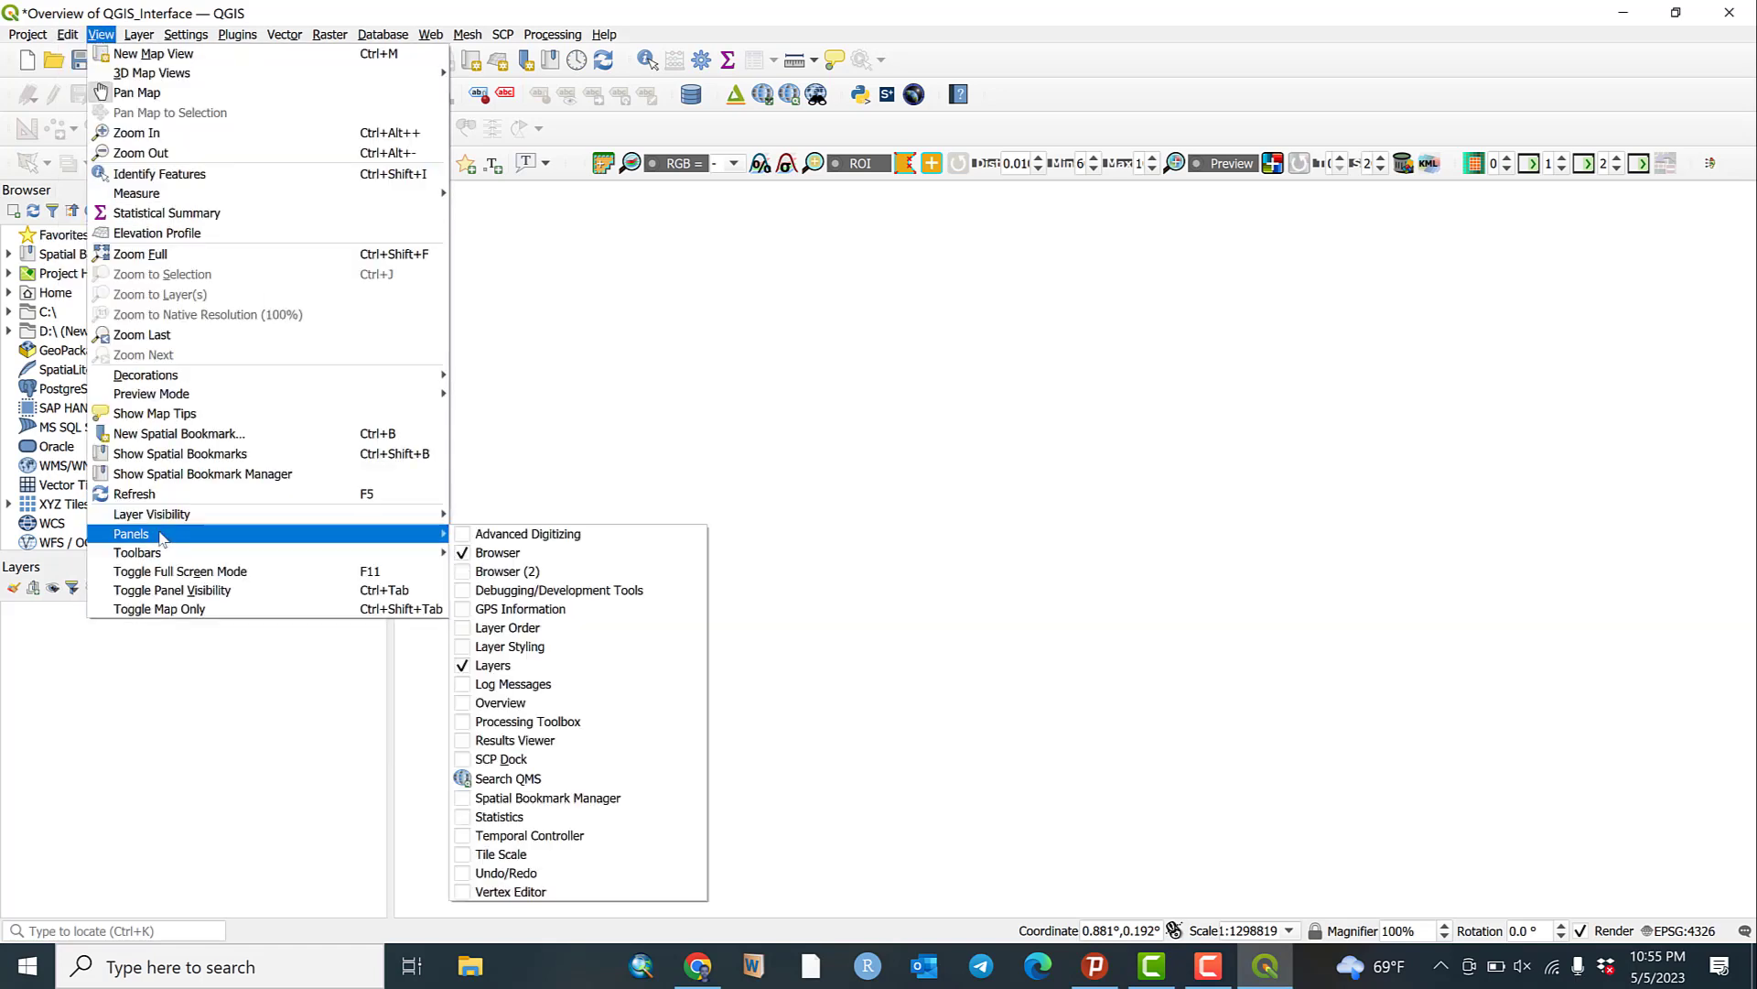
left_click(462, 571)
scroll(101, 564, "down", 4)
scroll(101, 564, "down", 1)
scroll(101, 564, "up", 5)
scroll(100, 565, "down", 5)
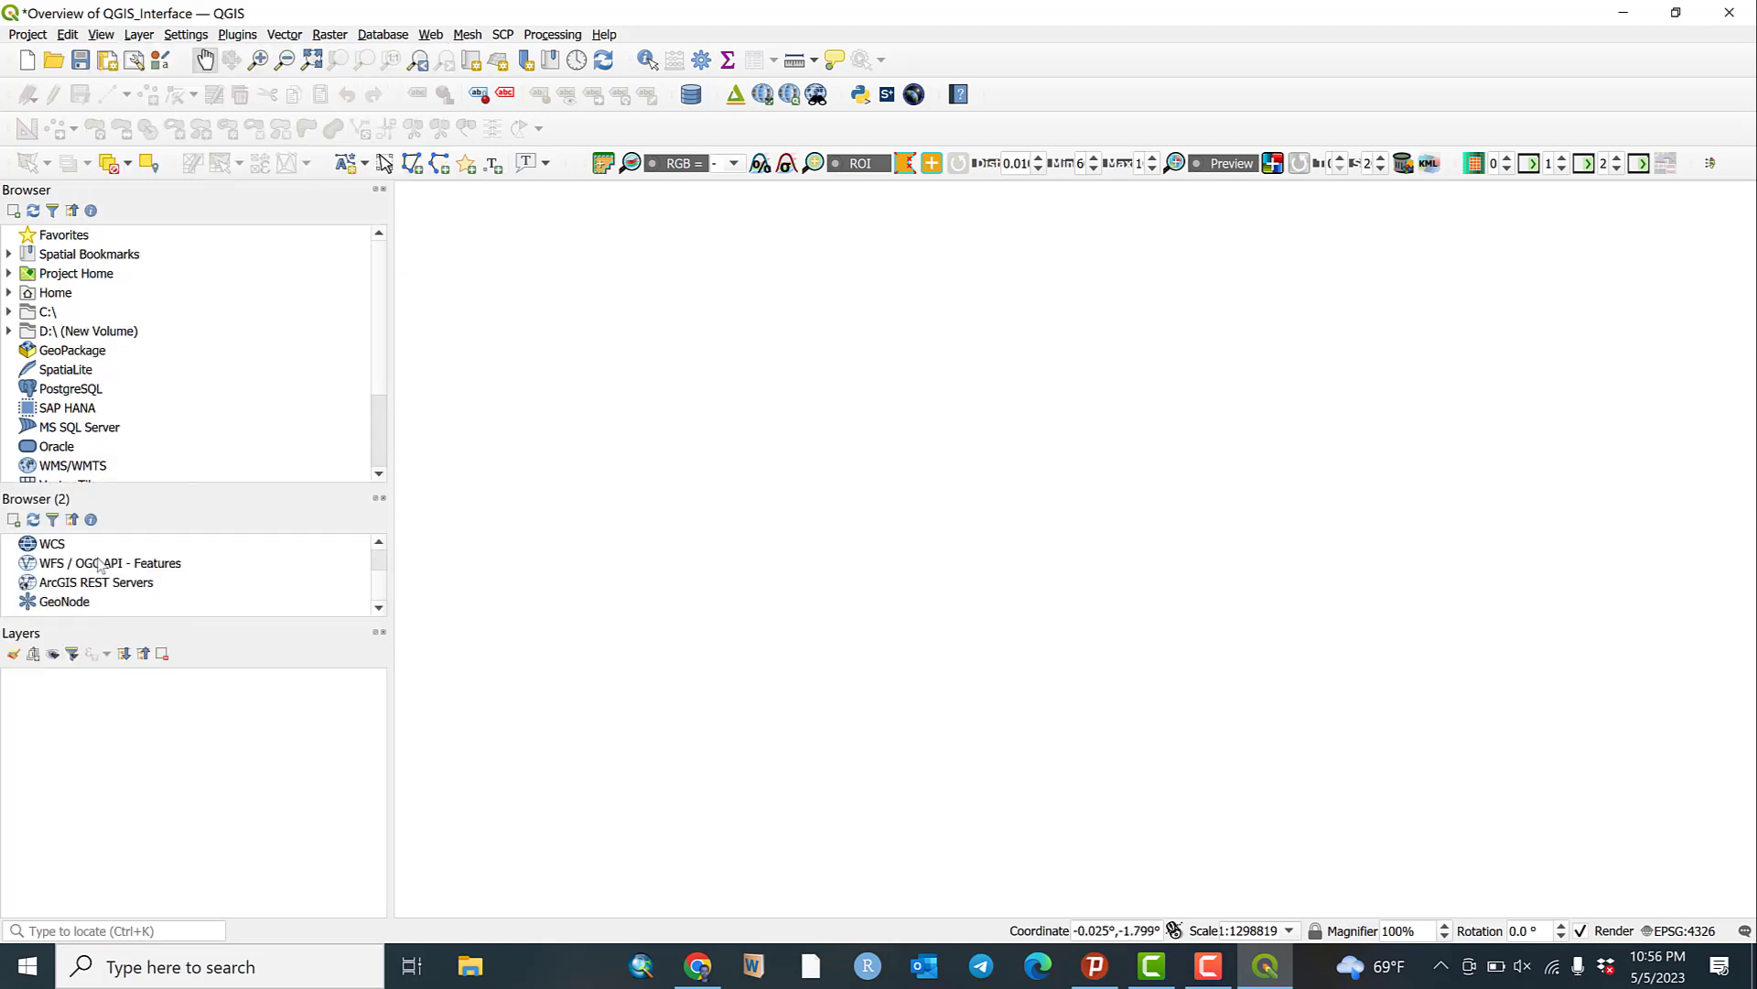
Step: Hide the Browser (2) panel
left_click(68, 35)
mouse_move(101, 35)
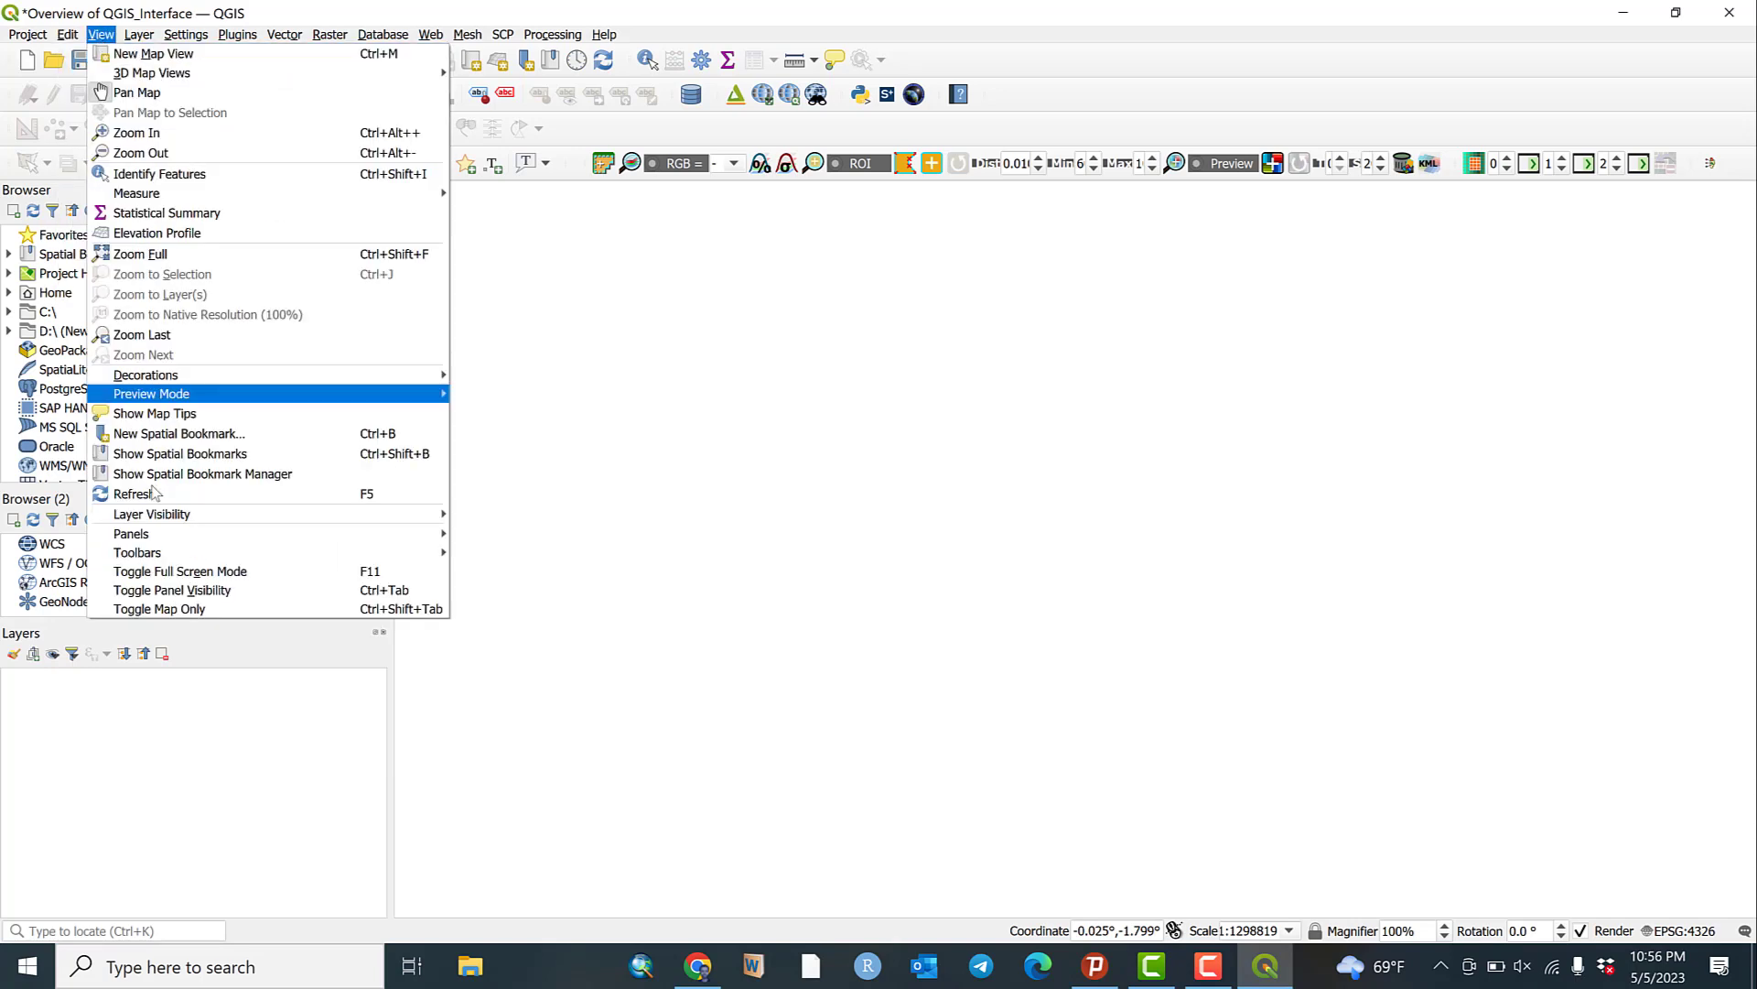
mouse_move(167, 538)
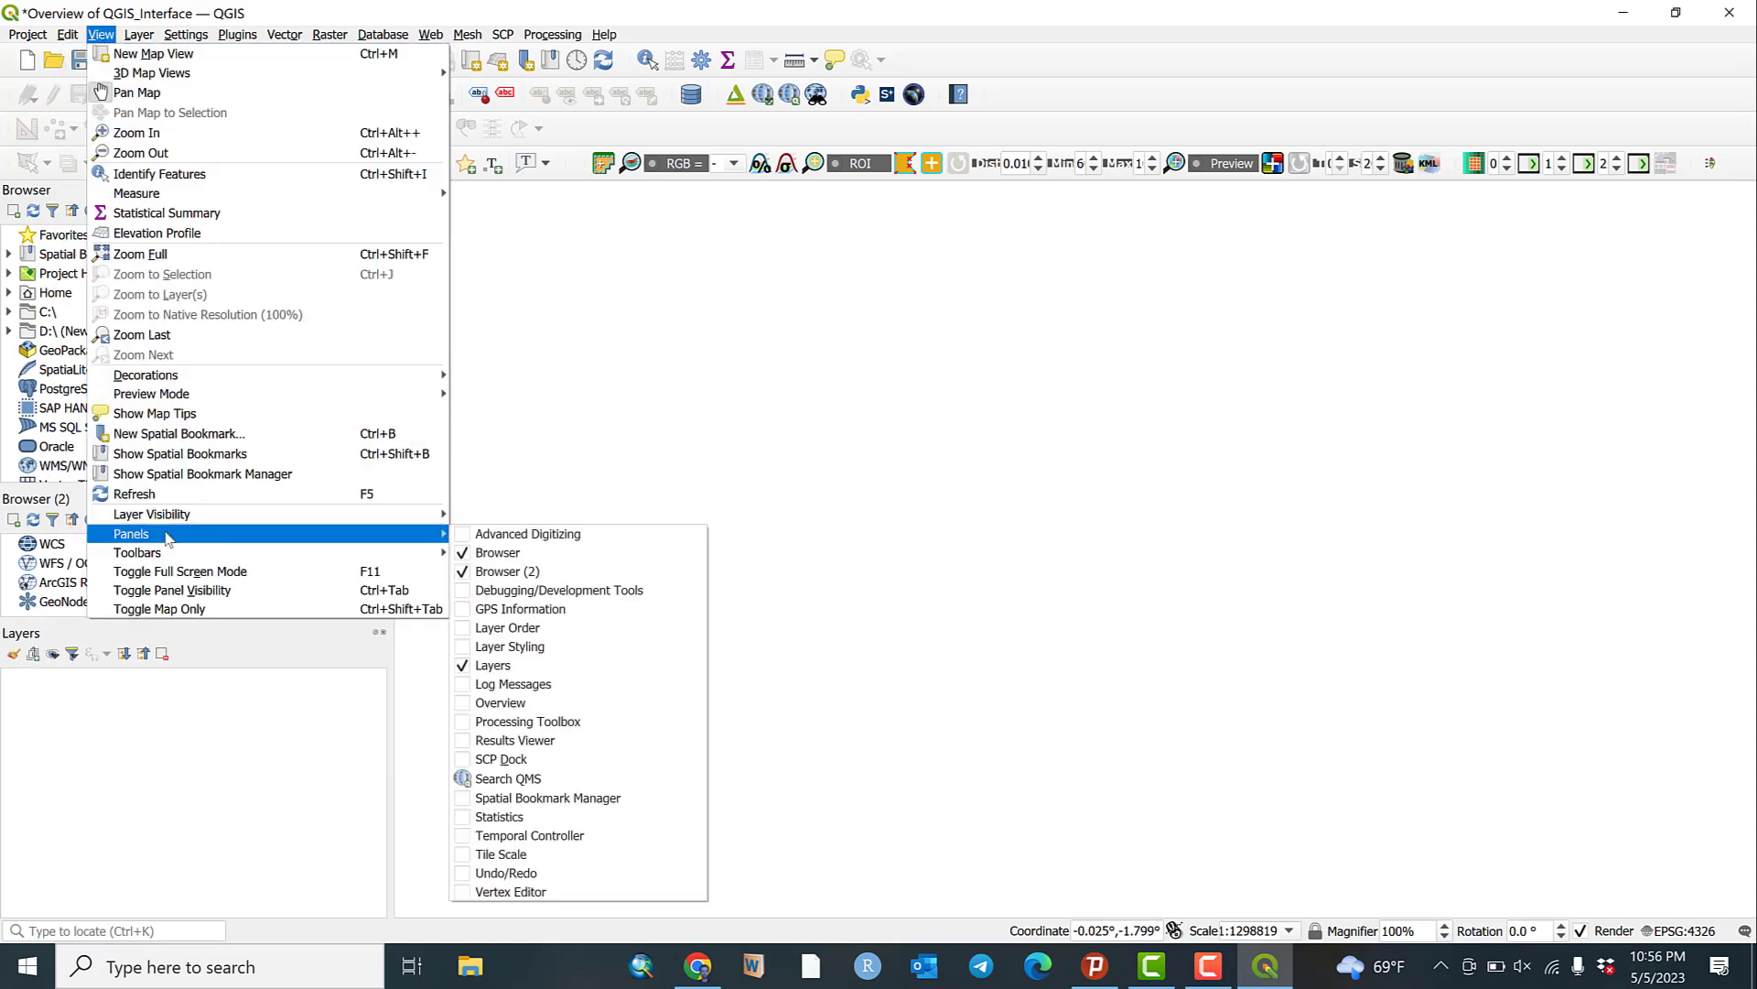
left_click(473, 572)
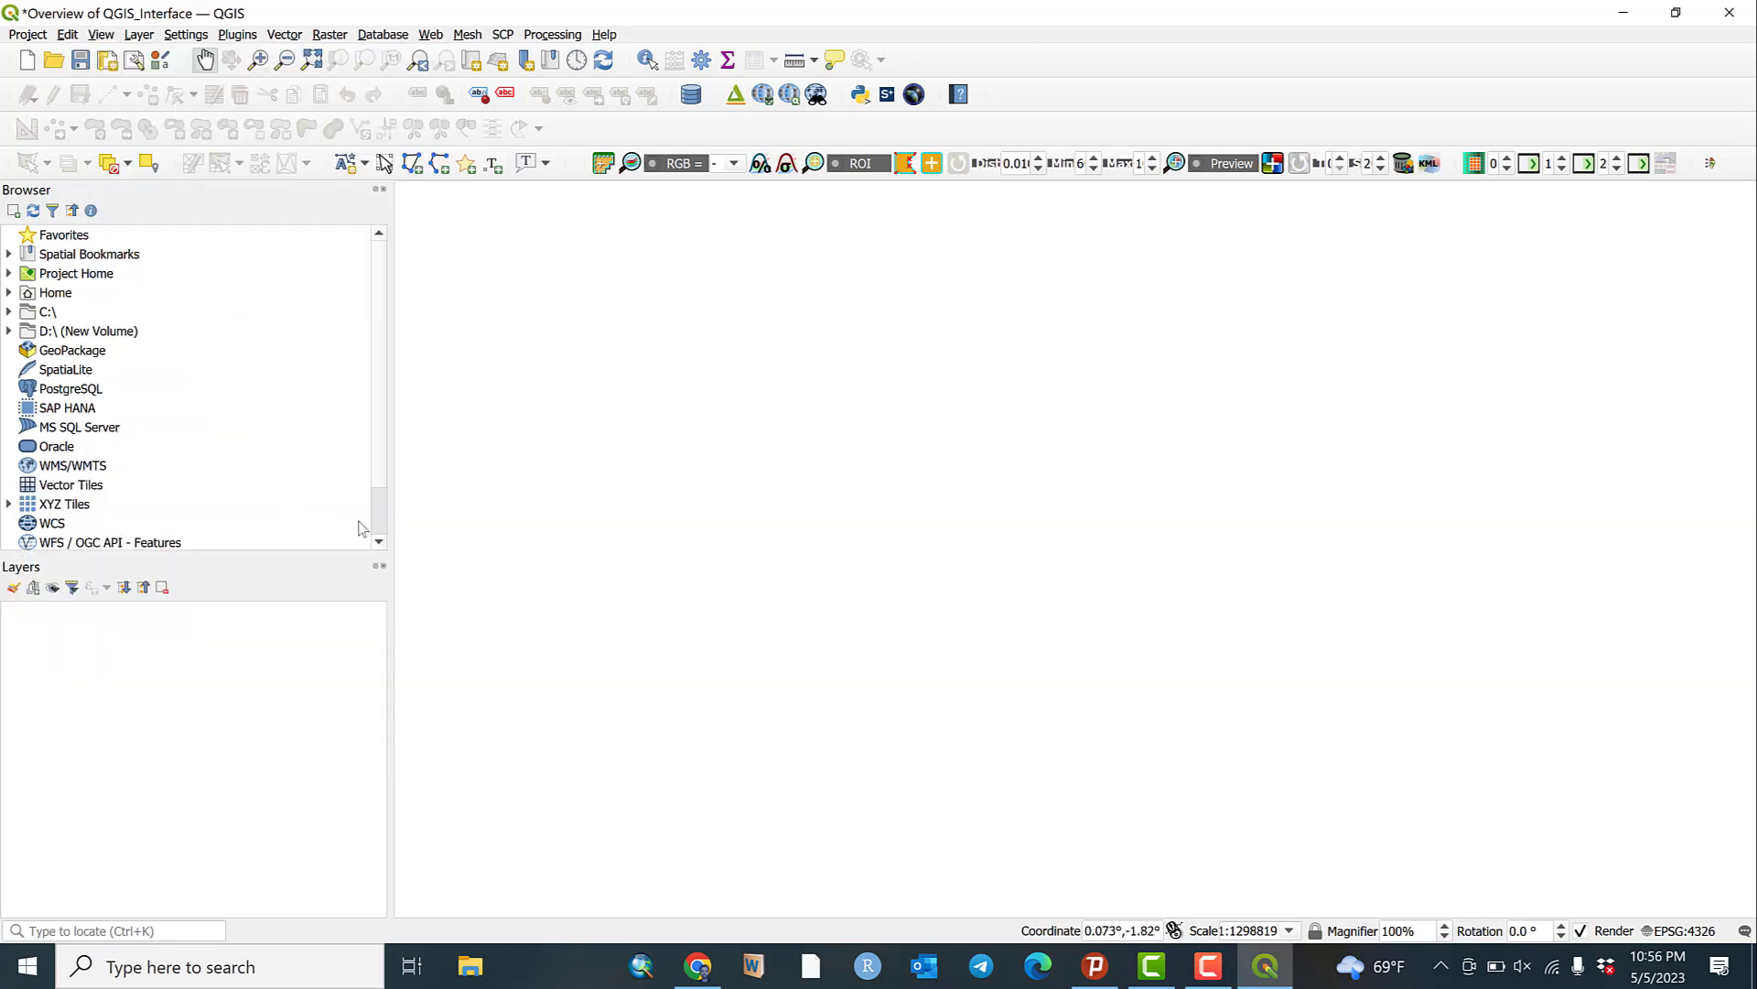
Step: Look through the data sources in the Browser tree, and expand the D:\ drive to examine its folders
scroll(382, 514, "down", 1)
scroll(377, 427, "up", 1)
scroll(379, 402, "down", 1)
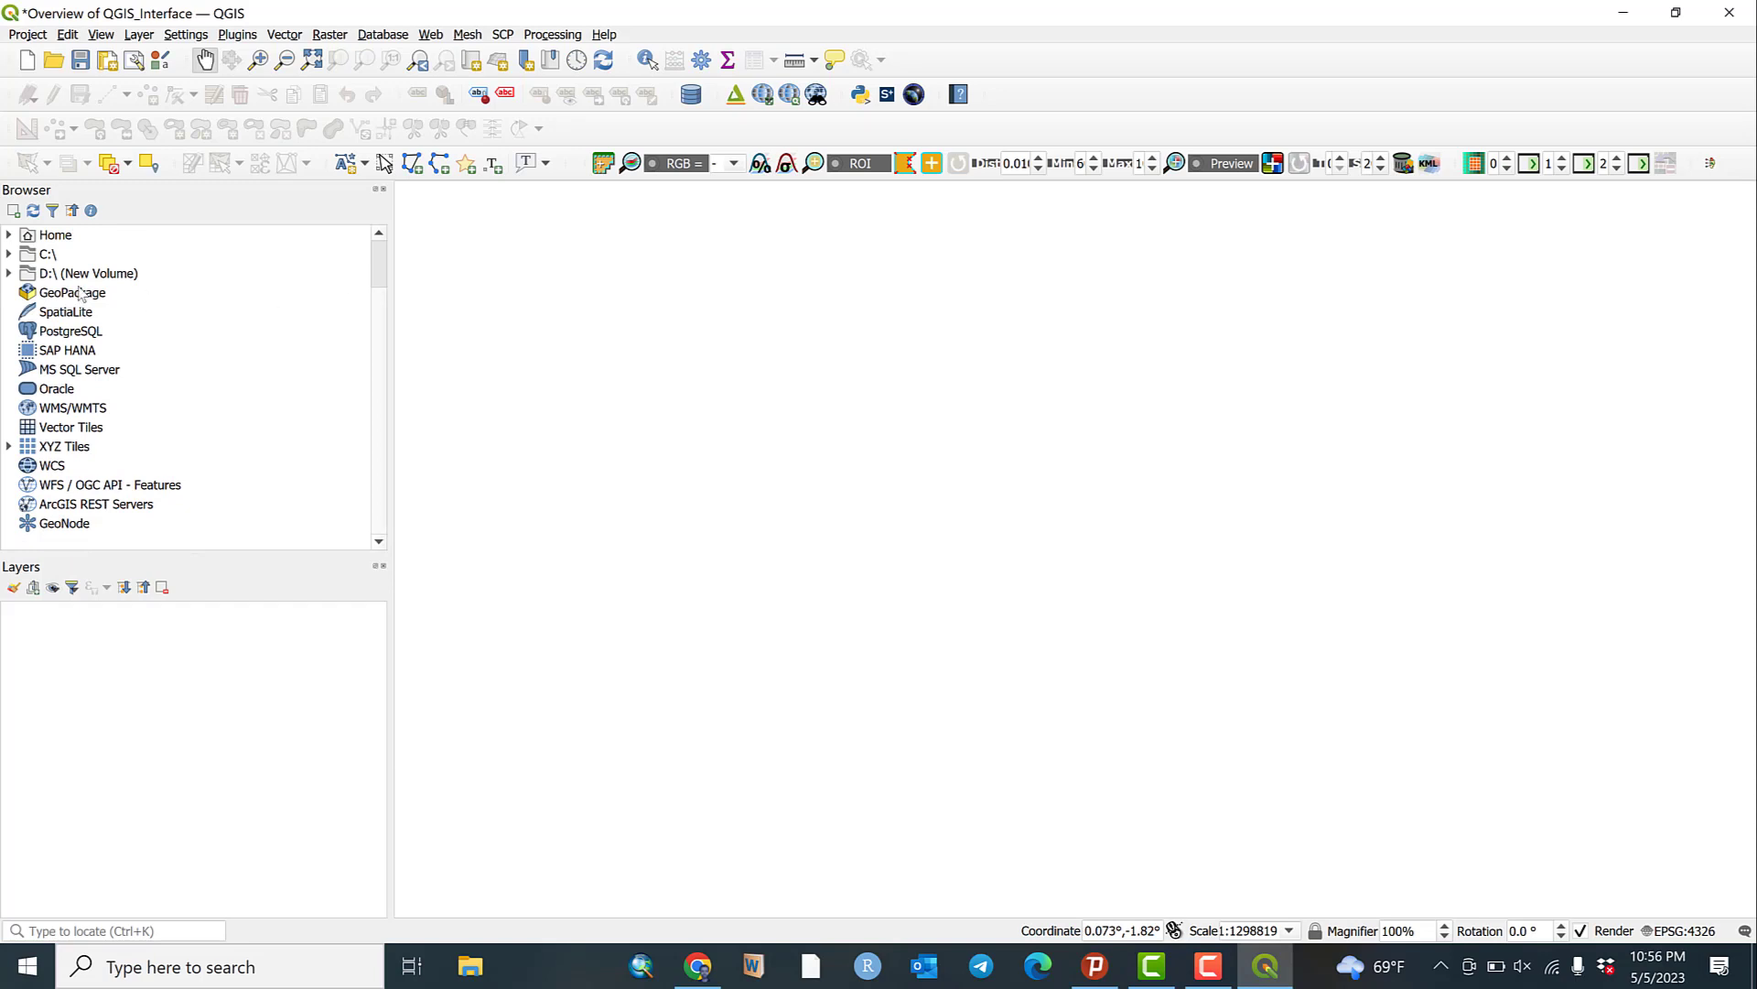
left_click(9, 273)
scroll(183, 444, "down", 10)
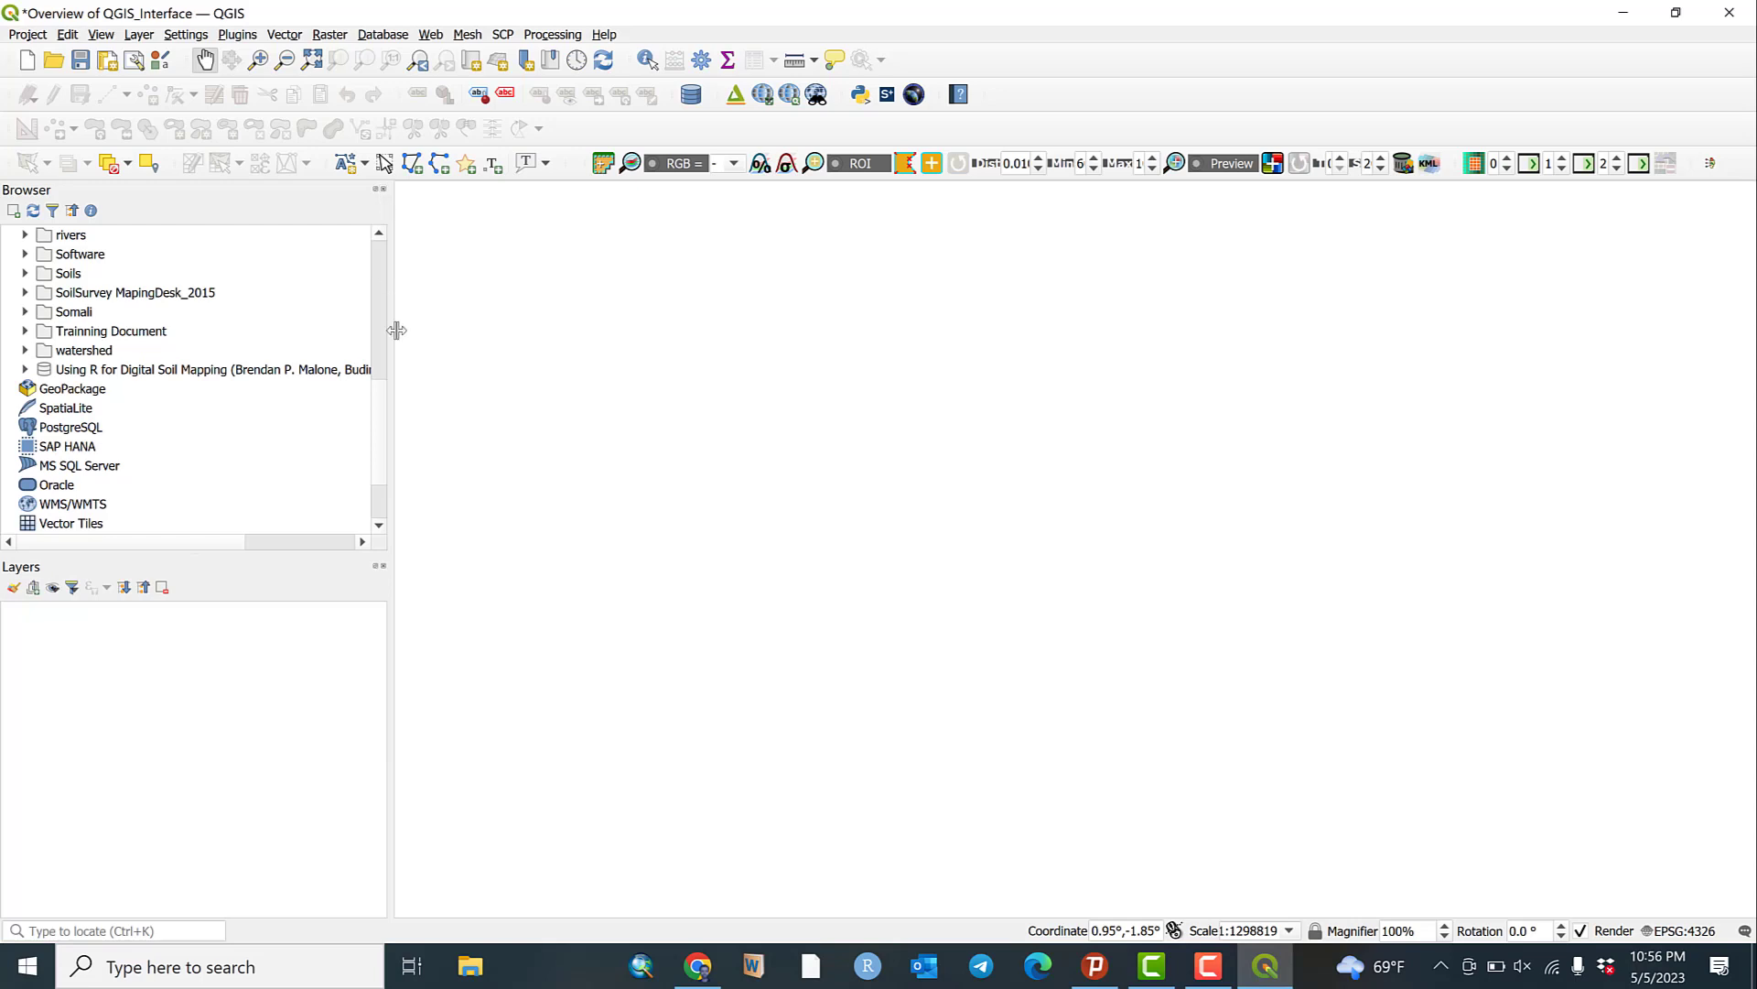
Step: Close the Browser and Layers panels so that only the map canvas remains
left_click(382, 190)
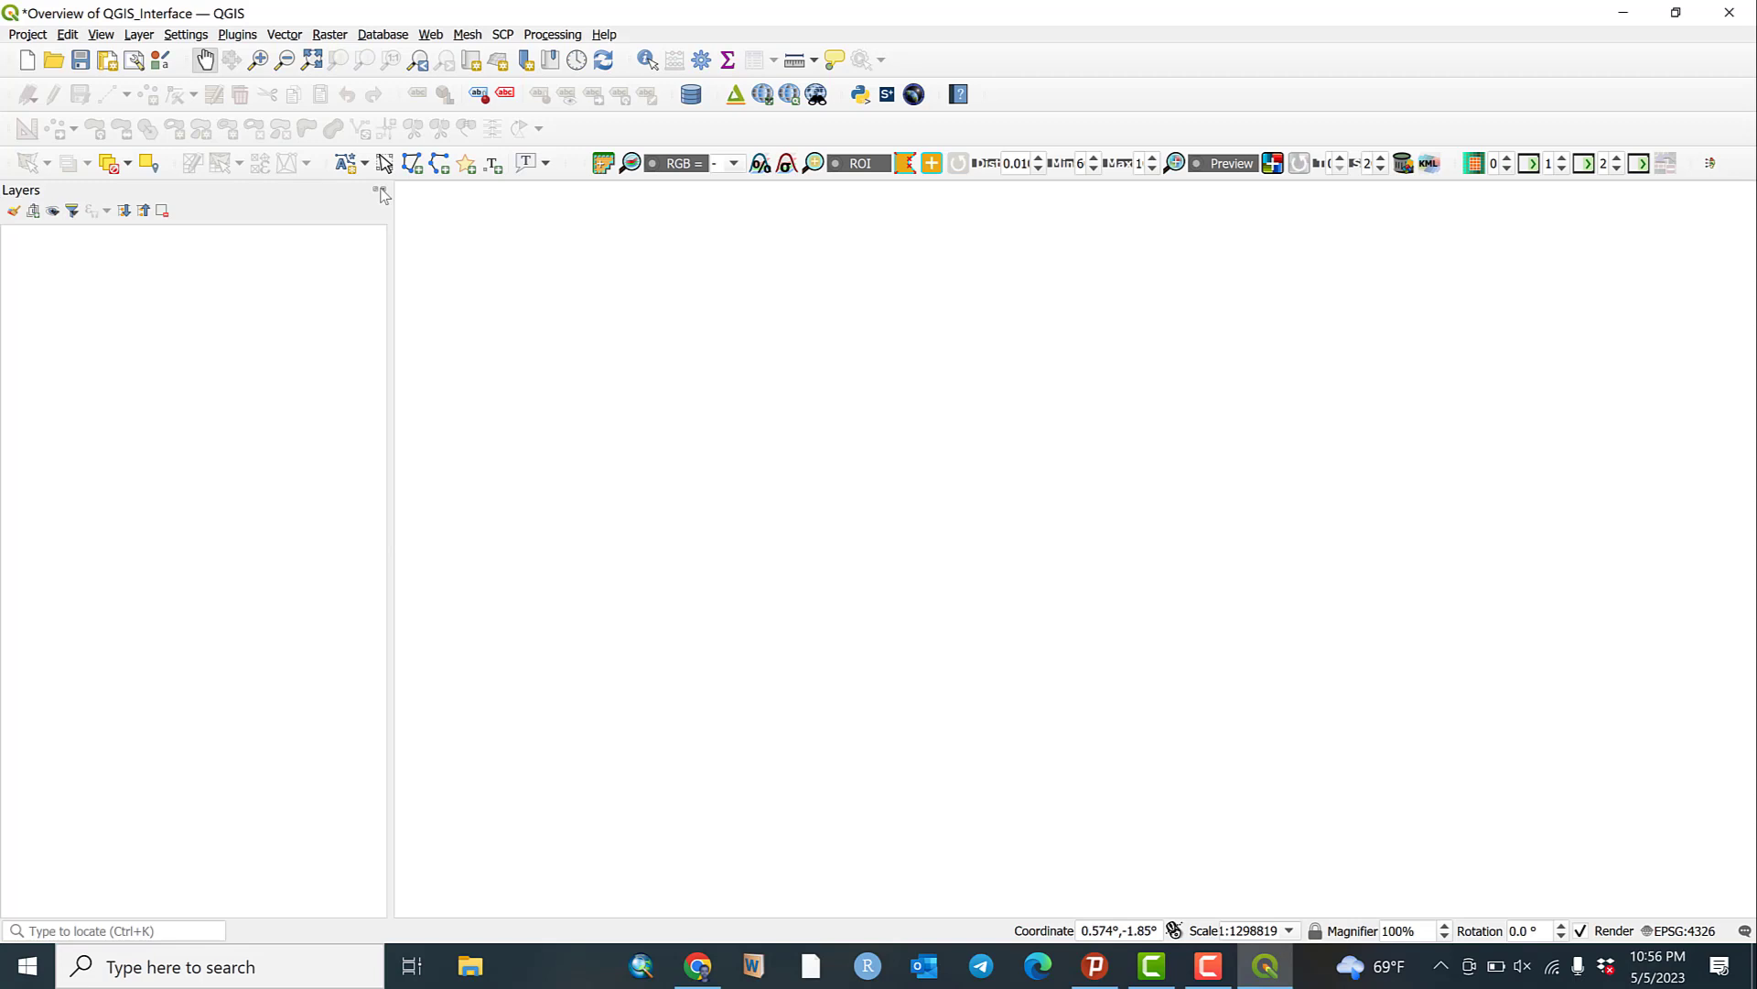
left_click(381, 191)
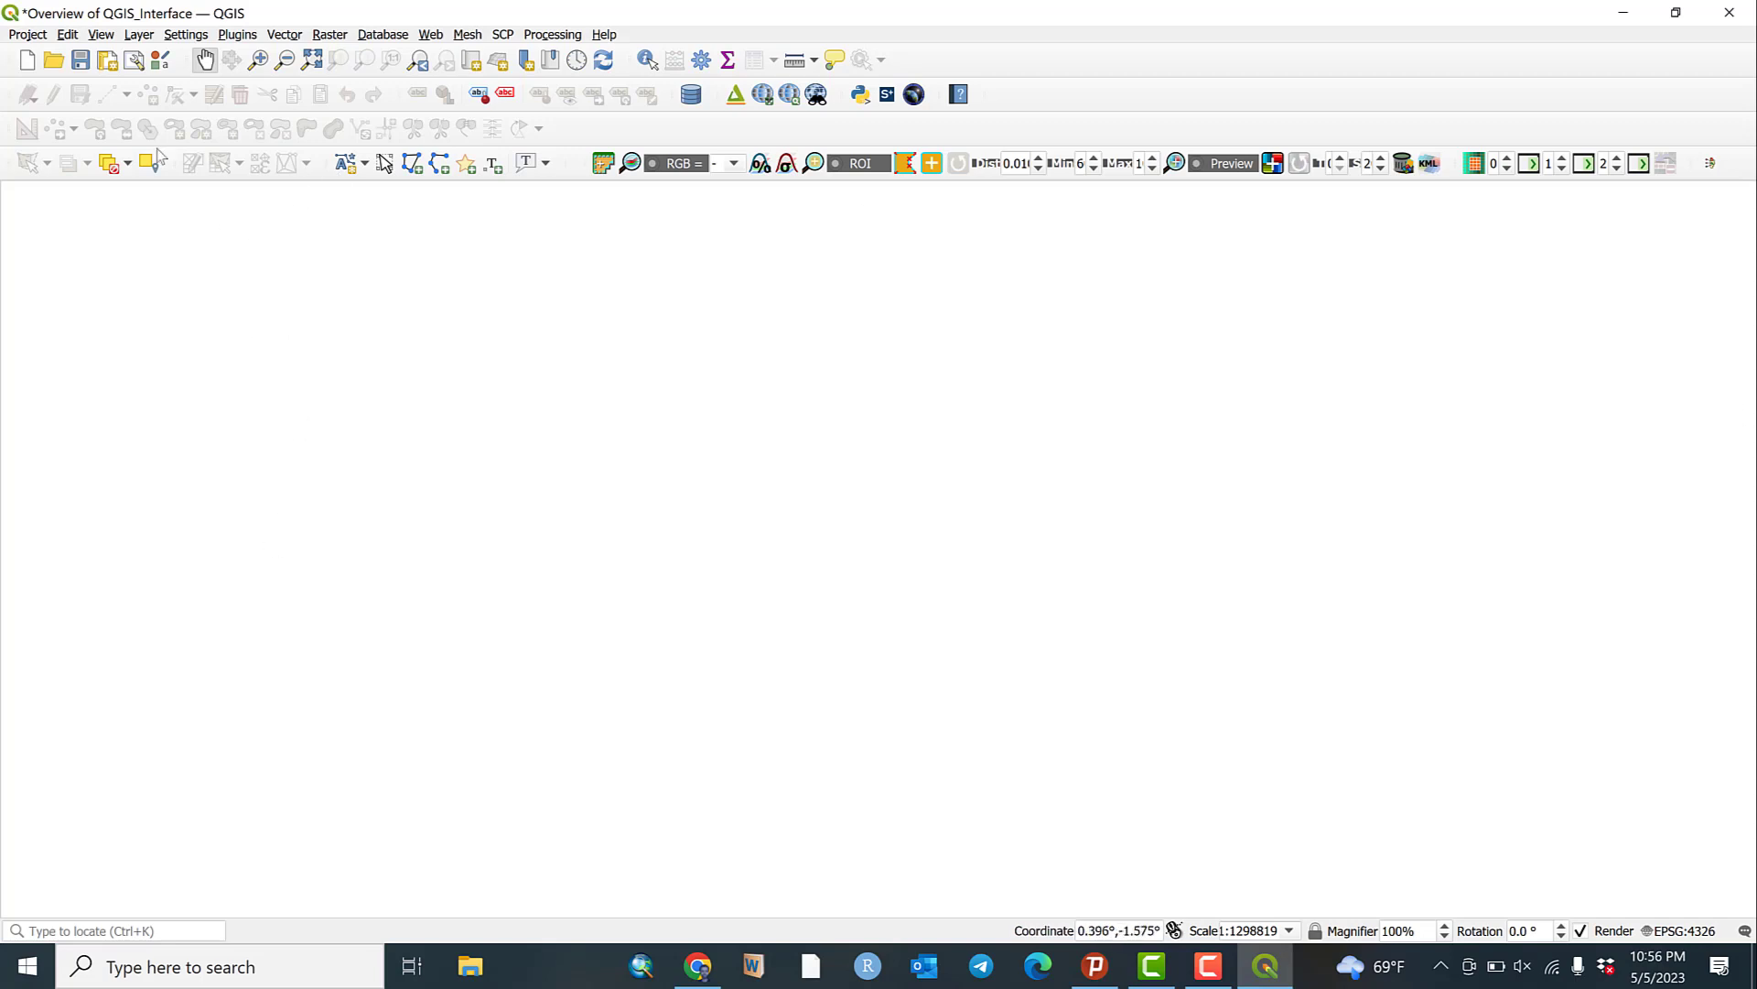
Step: Restore the Browser and Layers panels beside the map canvas
left_click(96, 36)
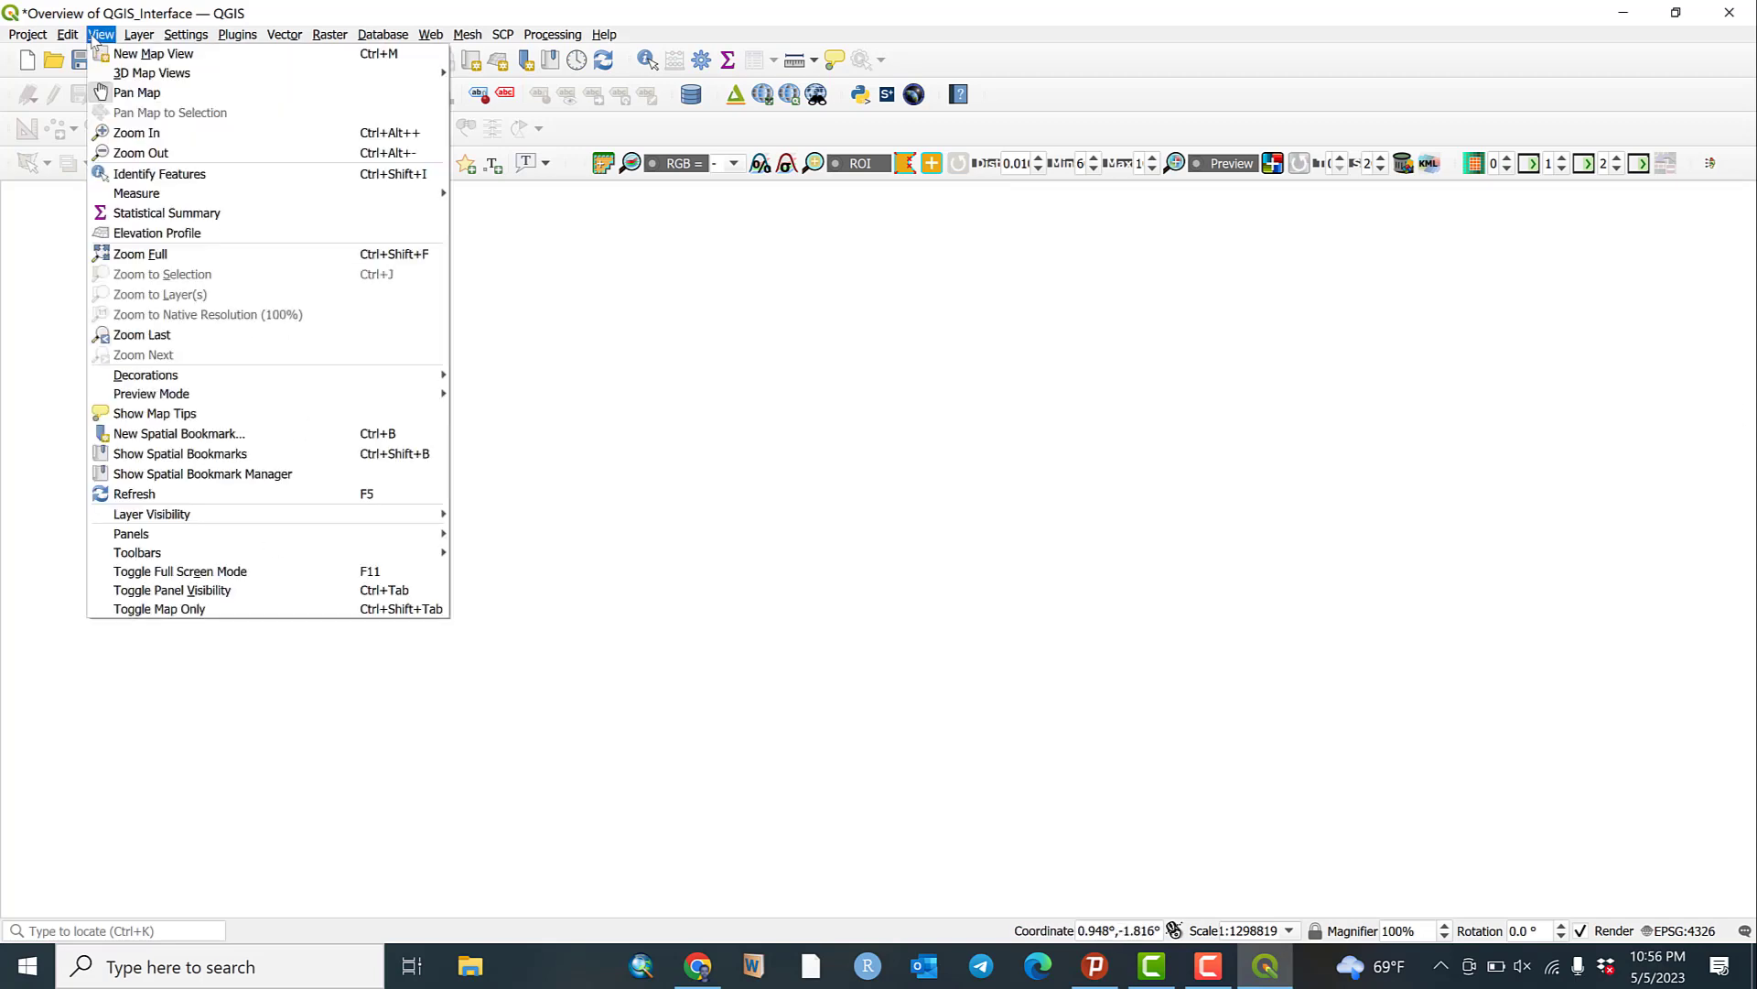
mouse_move(132, 539)
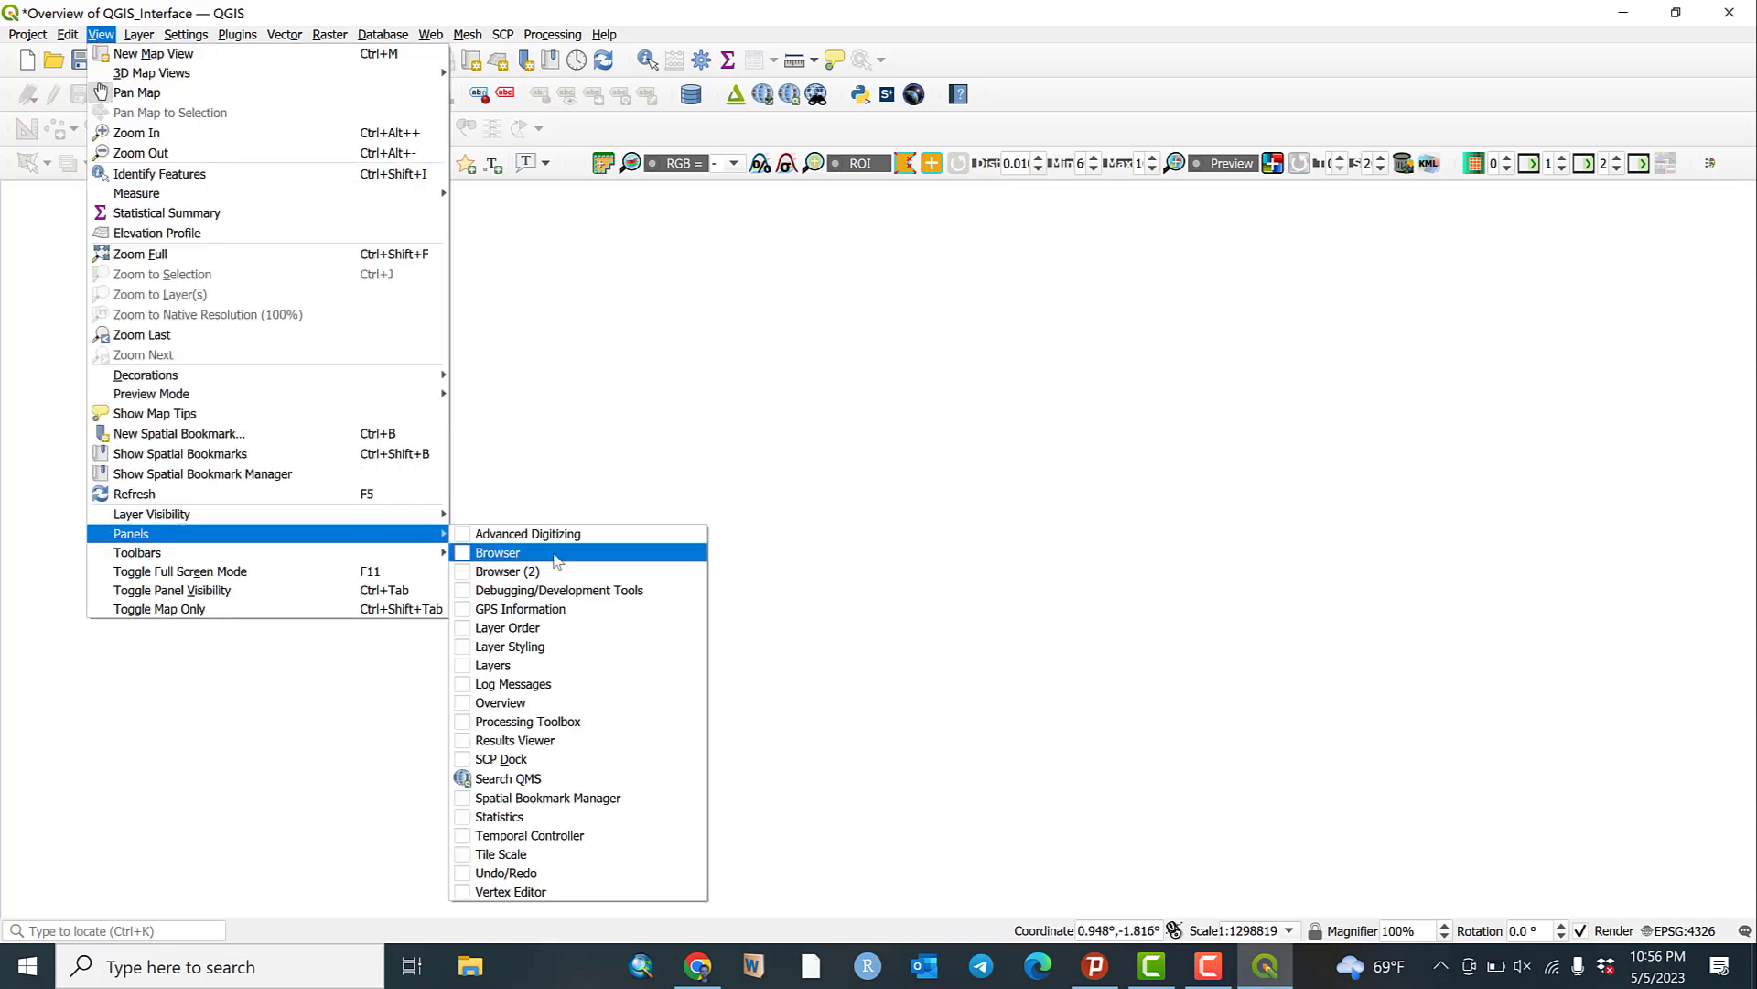
left_click(495, 552)
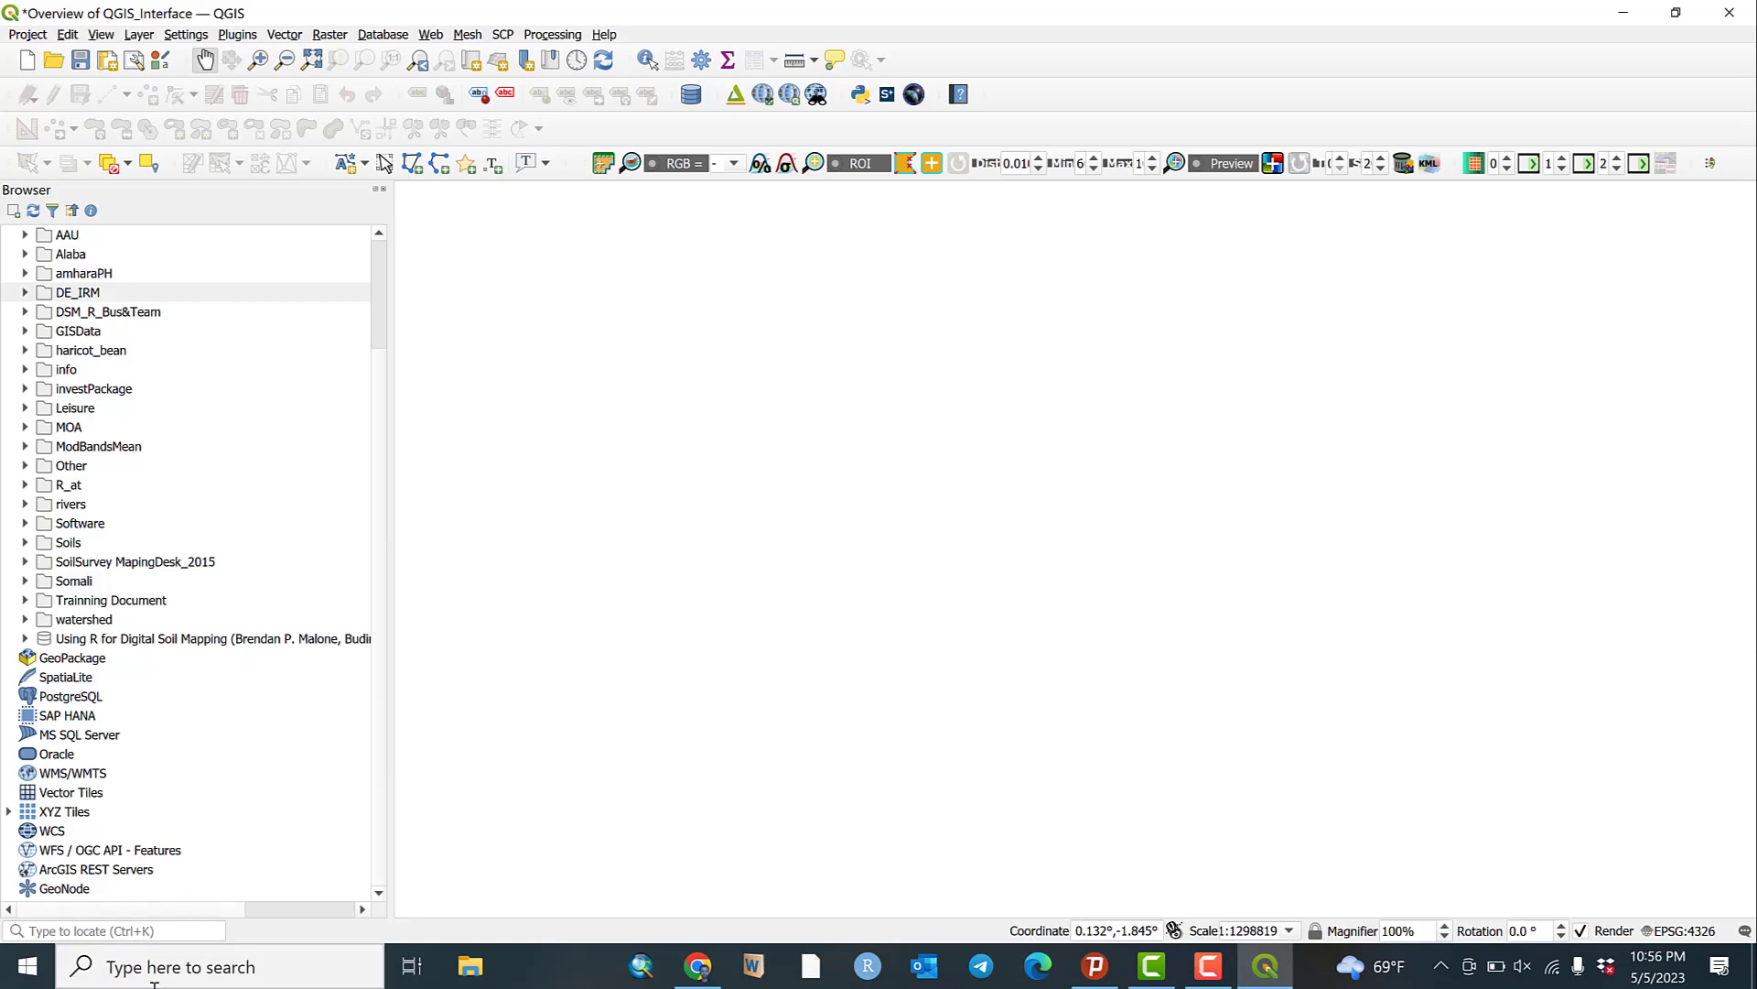
left_click(108, 34)
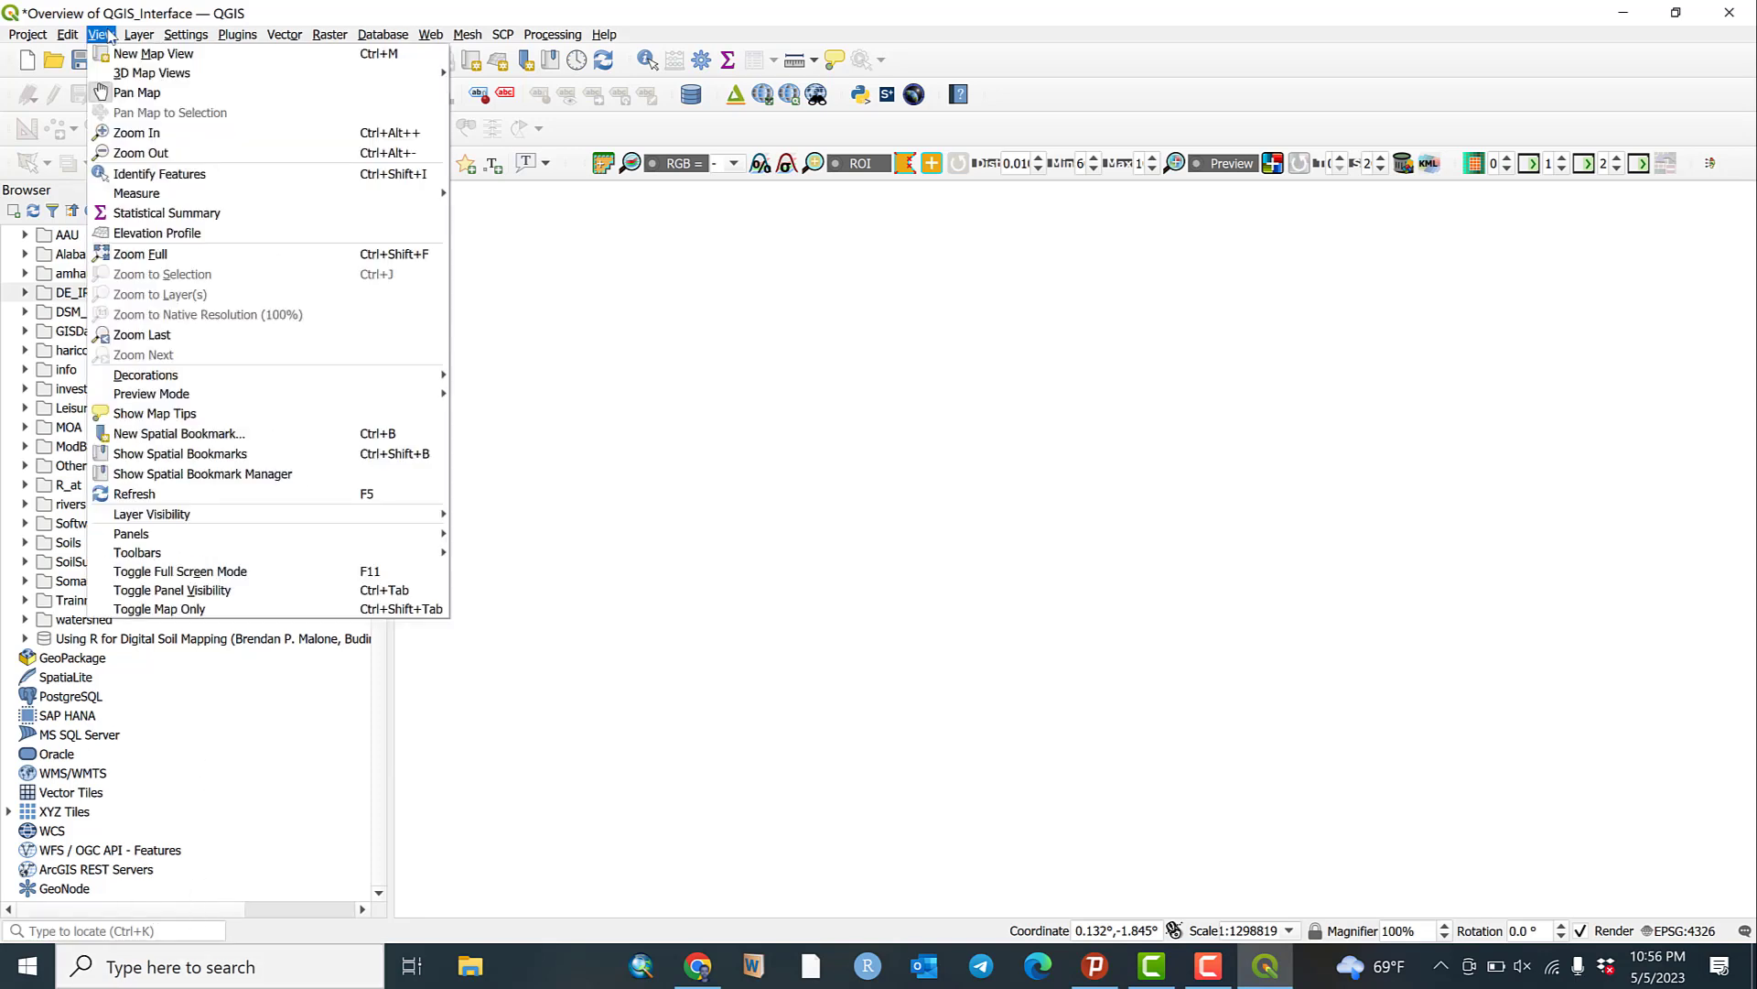
mouse_move(153, 540)
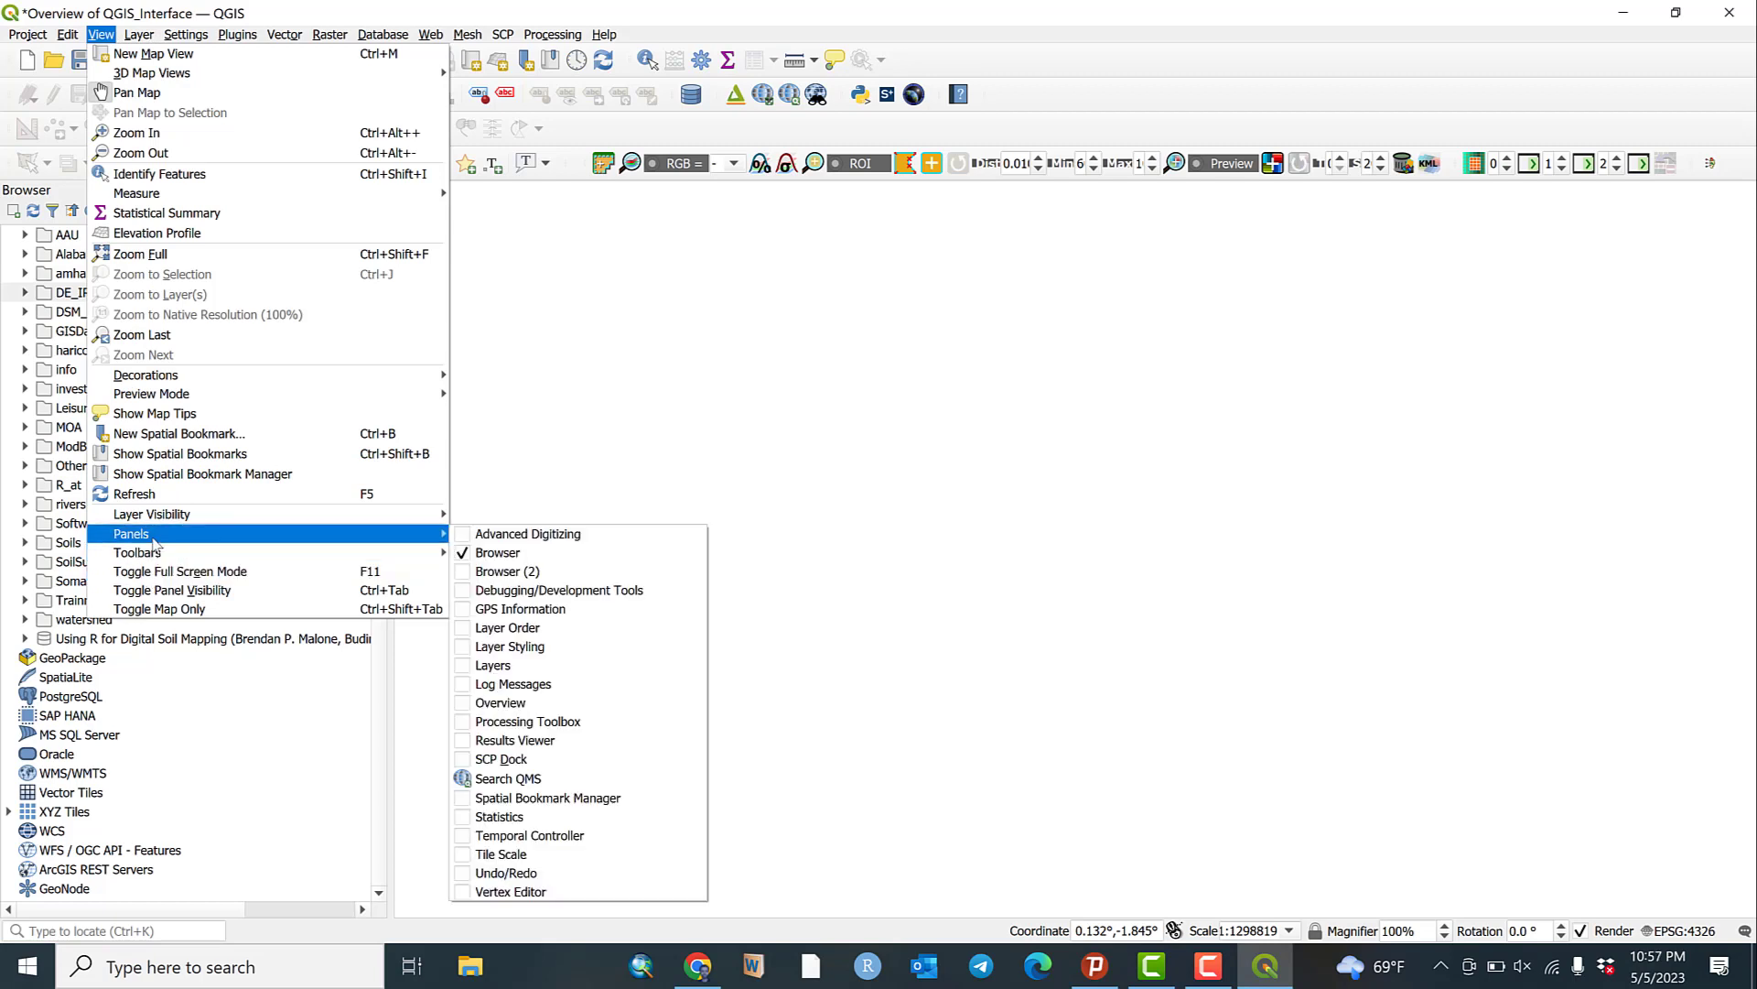
left_click(602, 668)
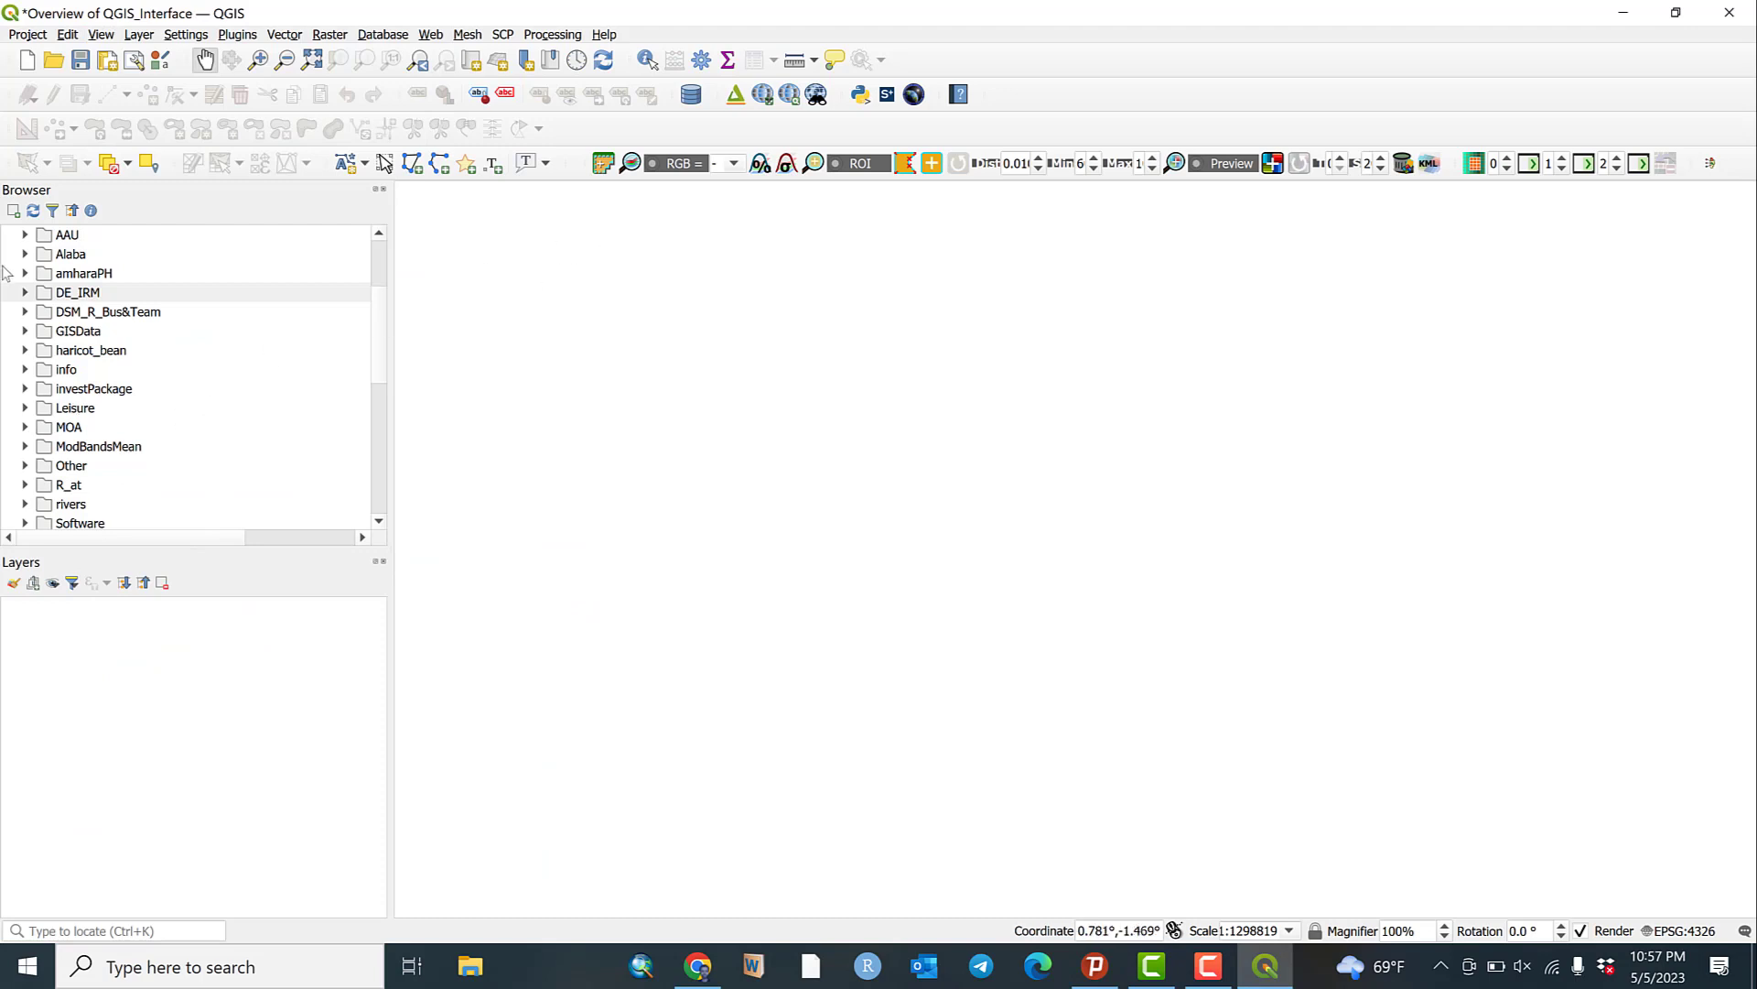
Step: Look through the Browser tree, from Favorites and the D:\ folders down to the database sources
scroll(136, 346, "up", 3)
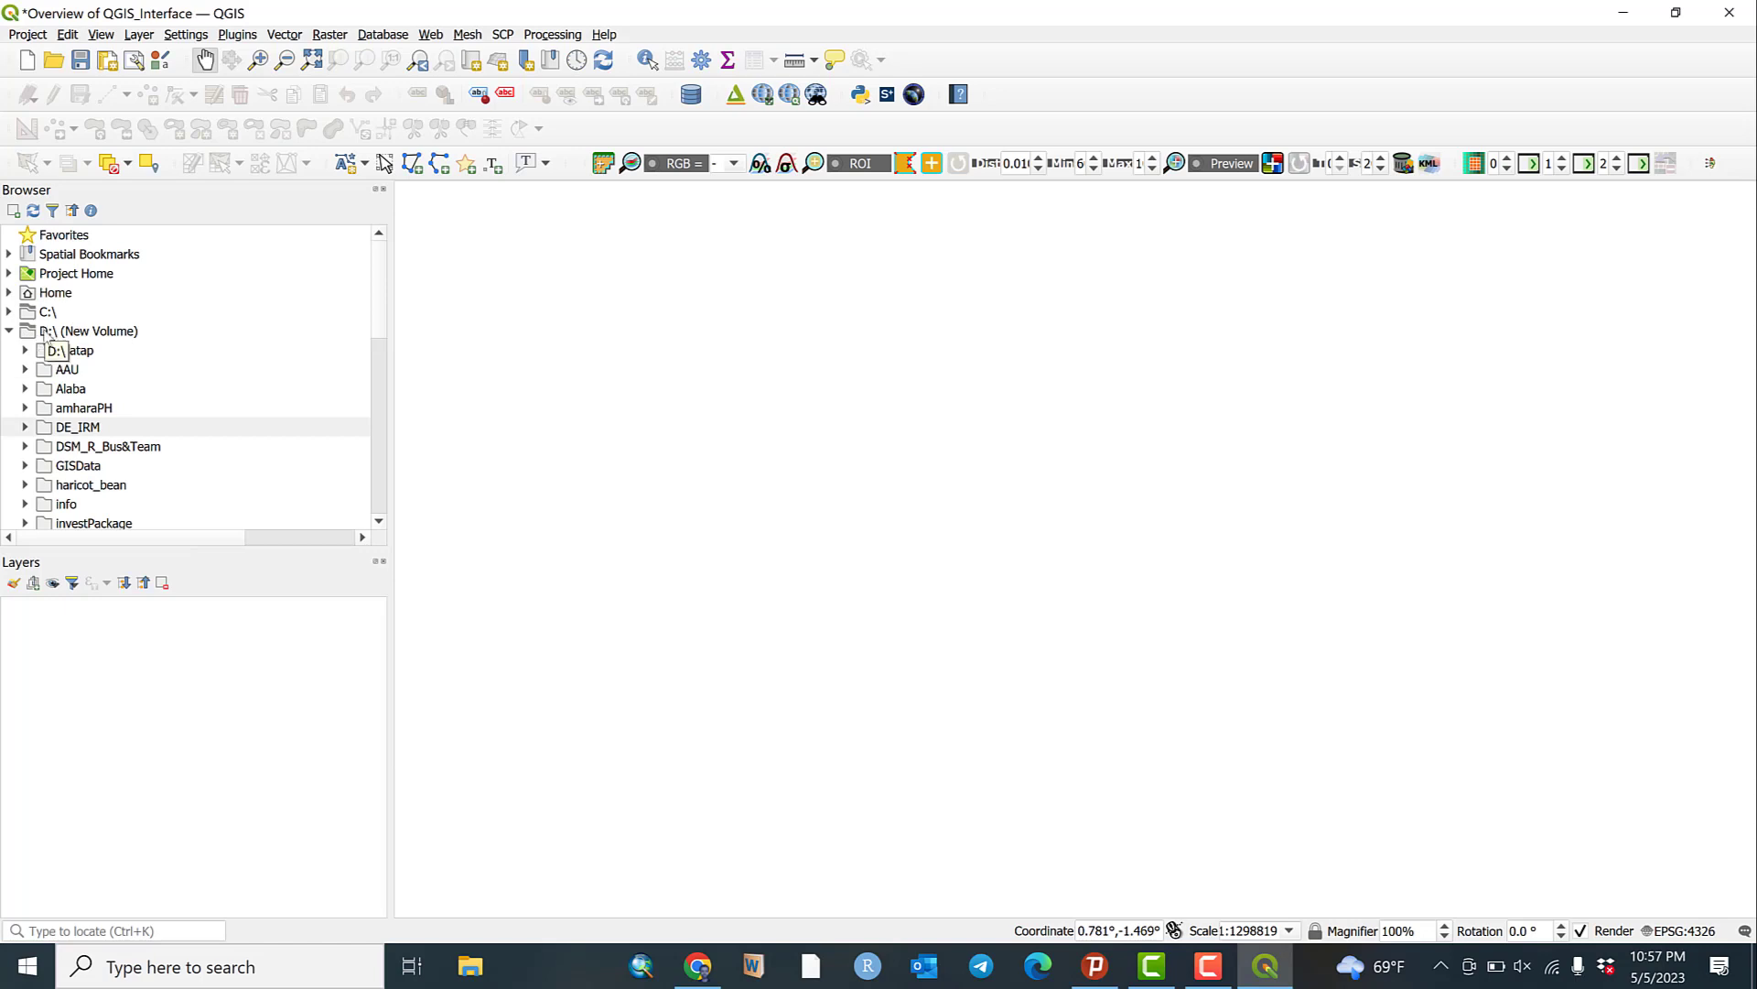
scroll(101, 395, "down", 6)
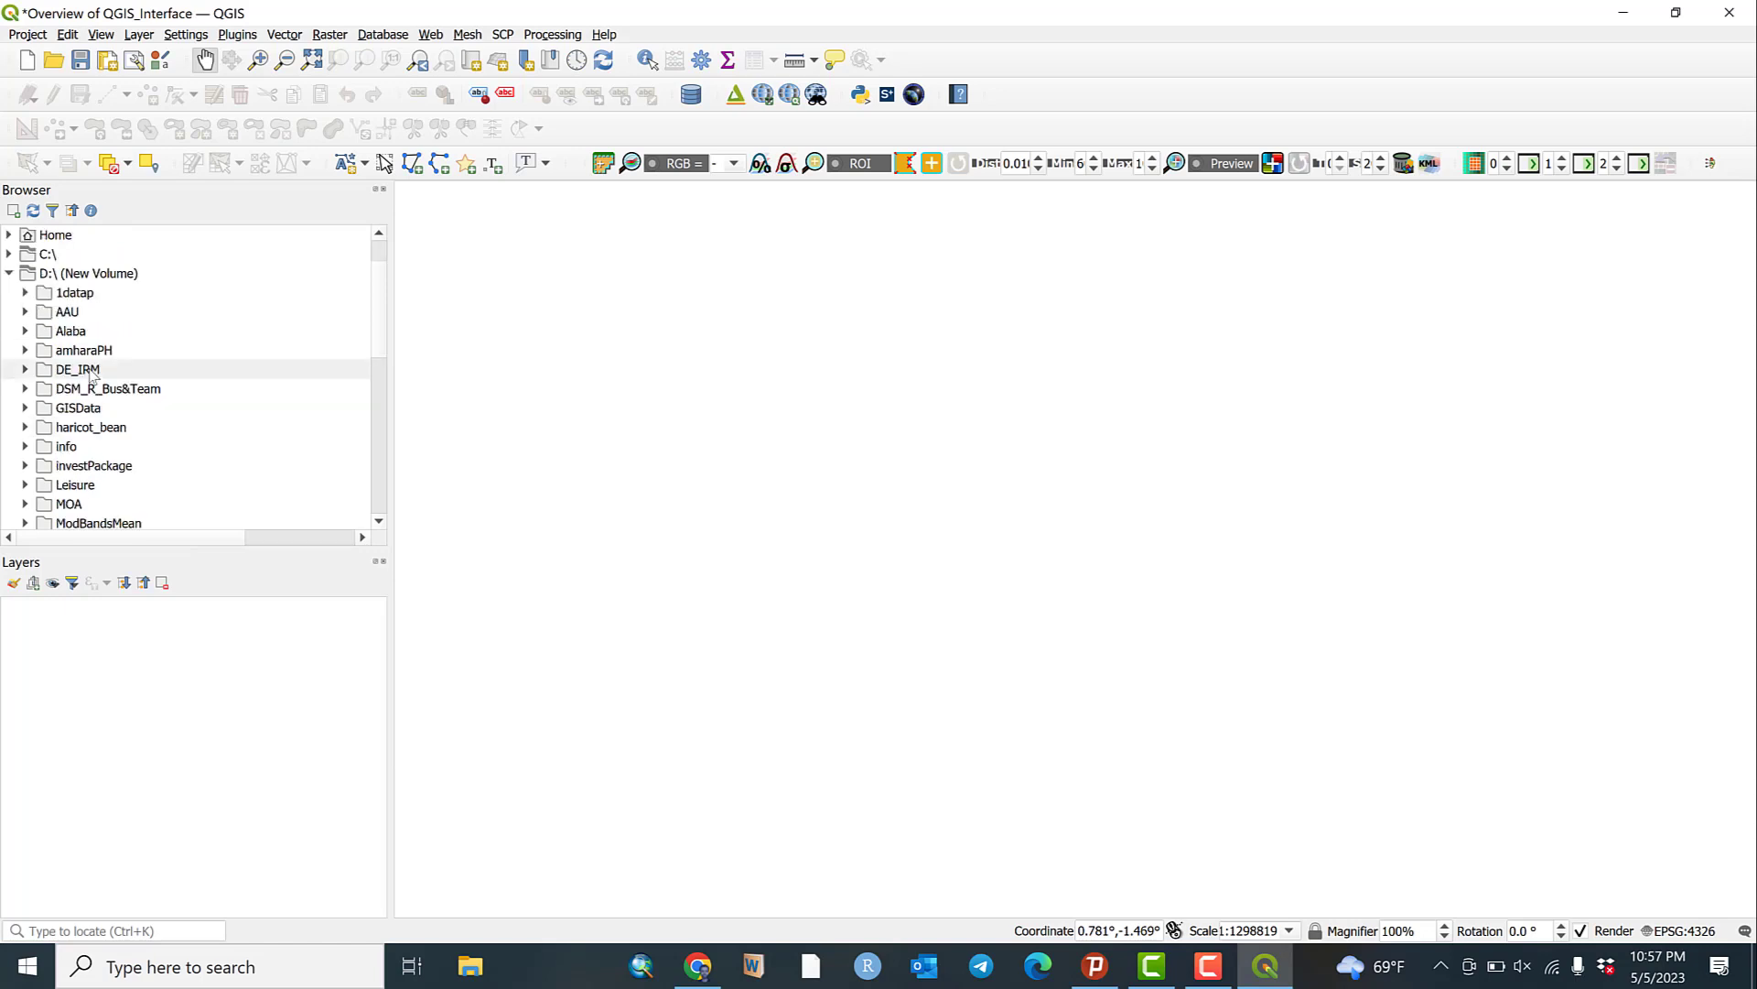
scroll(93, 375, "up", 2)
scroll(93, 375, "up", 4)
scroll(92, 375, "down", 4)
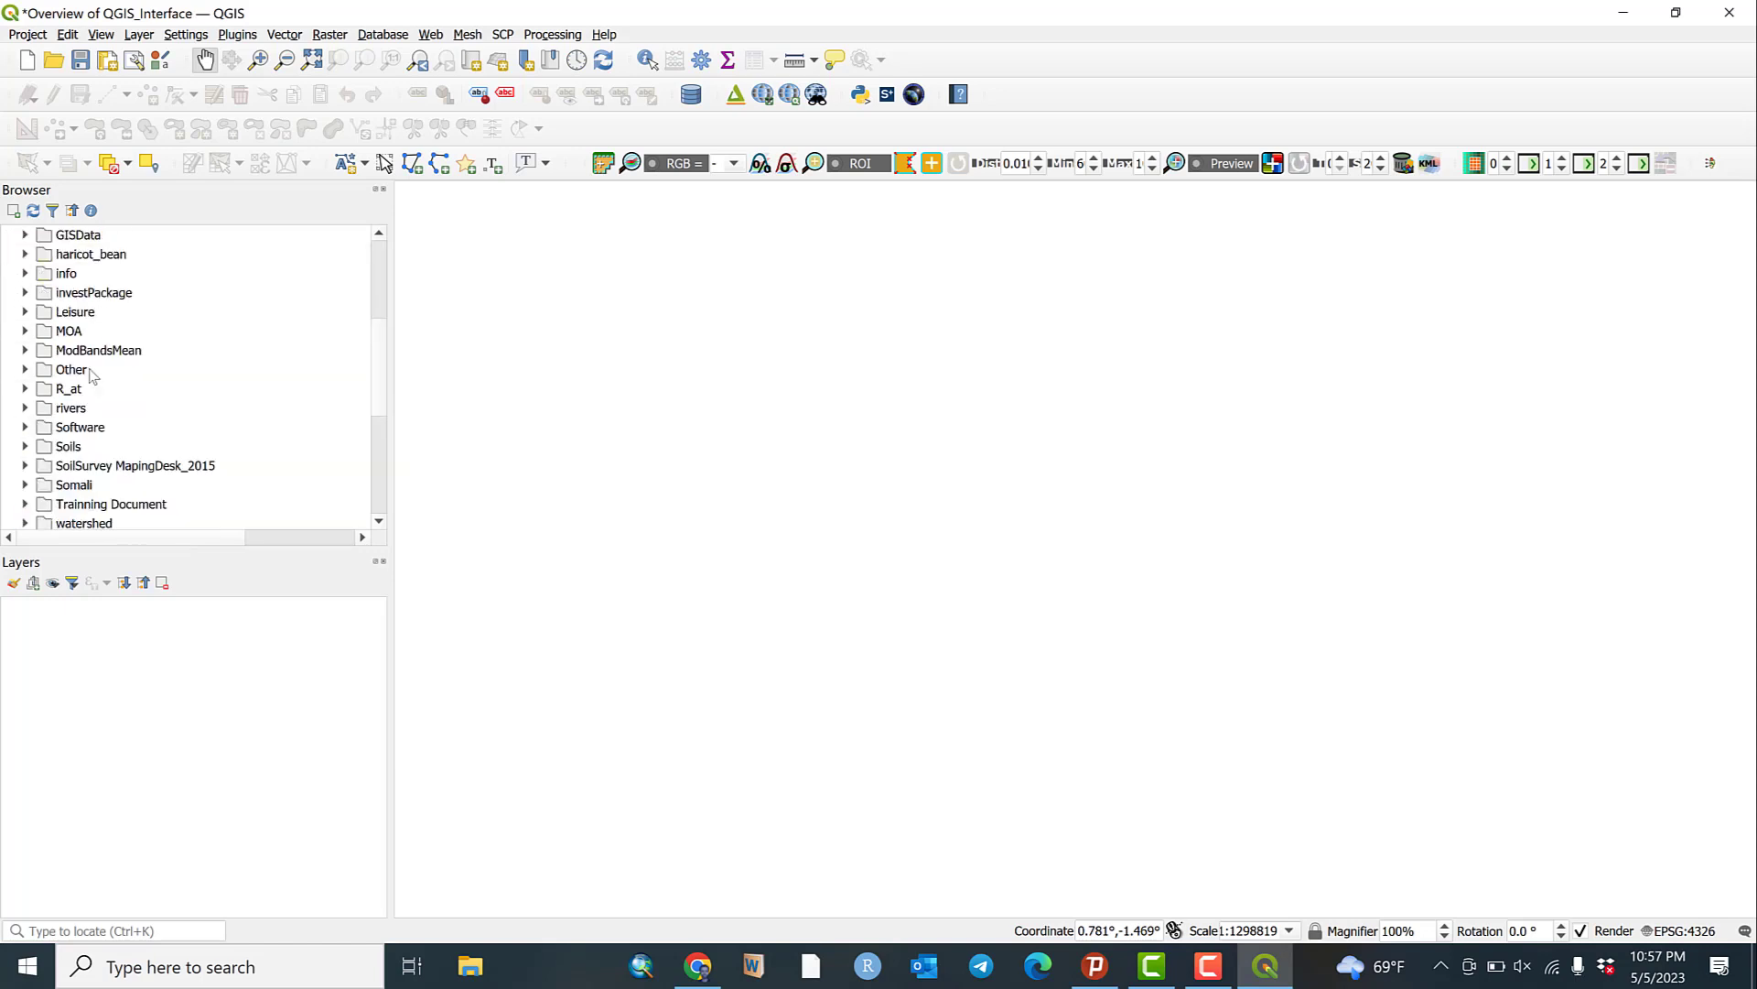
scroll(93, 375, "up", 4)
scroll(92, 375, "down", 4)
scroll(73, 355, "up", 4)
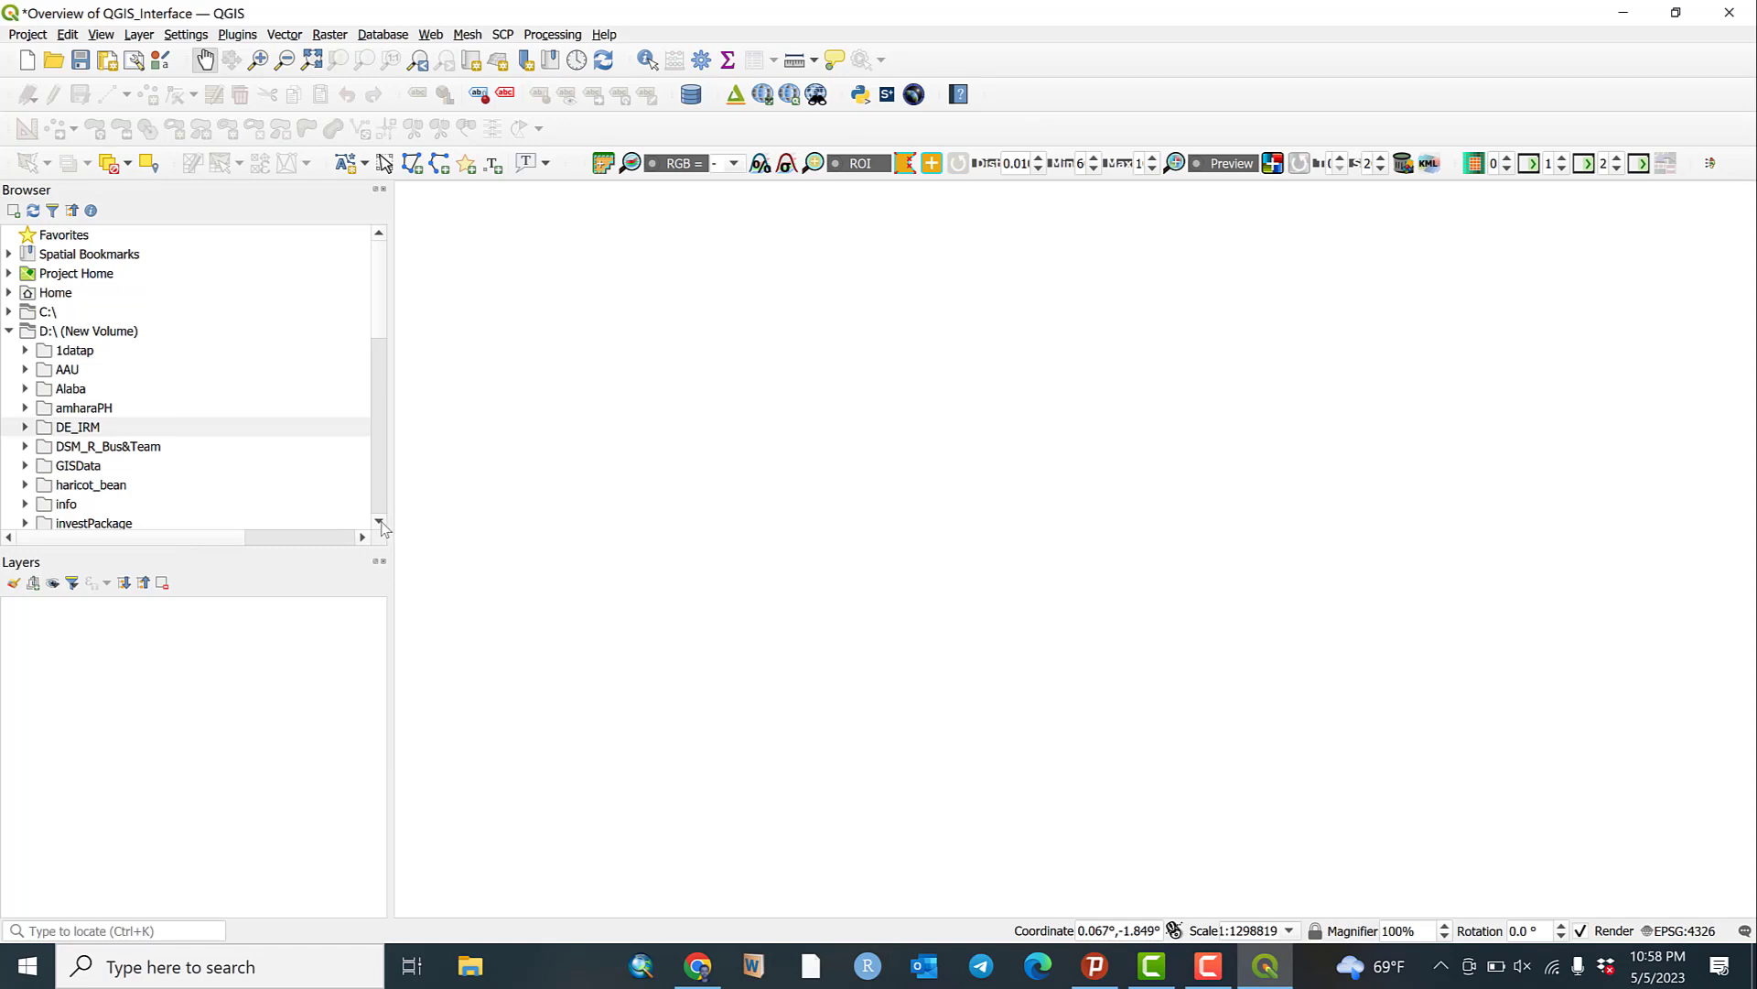
scroll(383, 523, "down", 5)
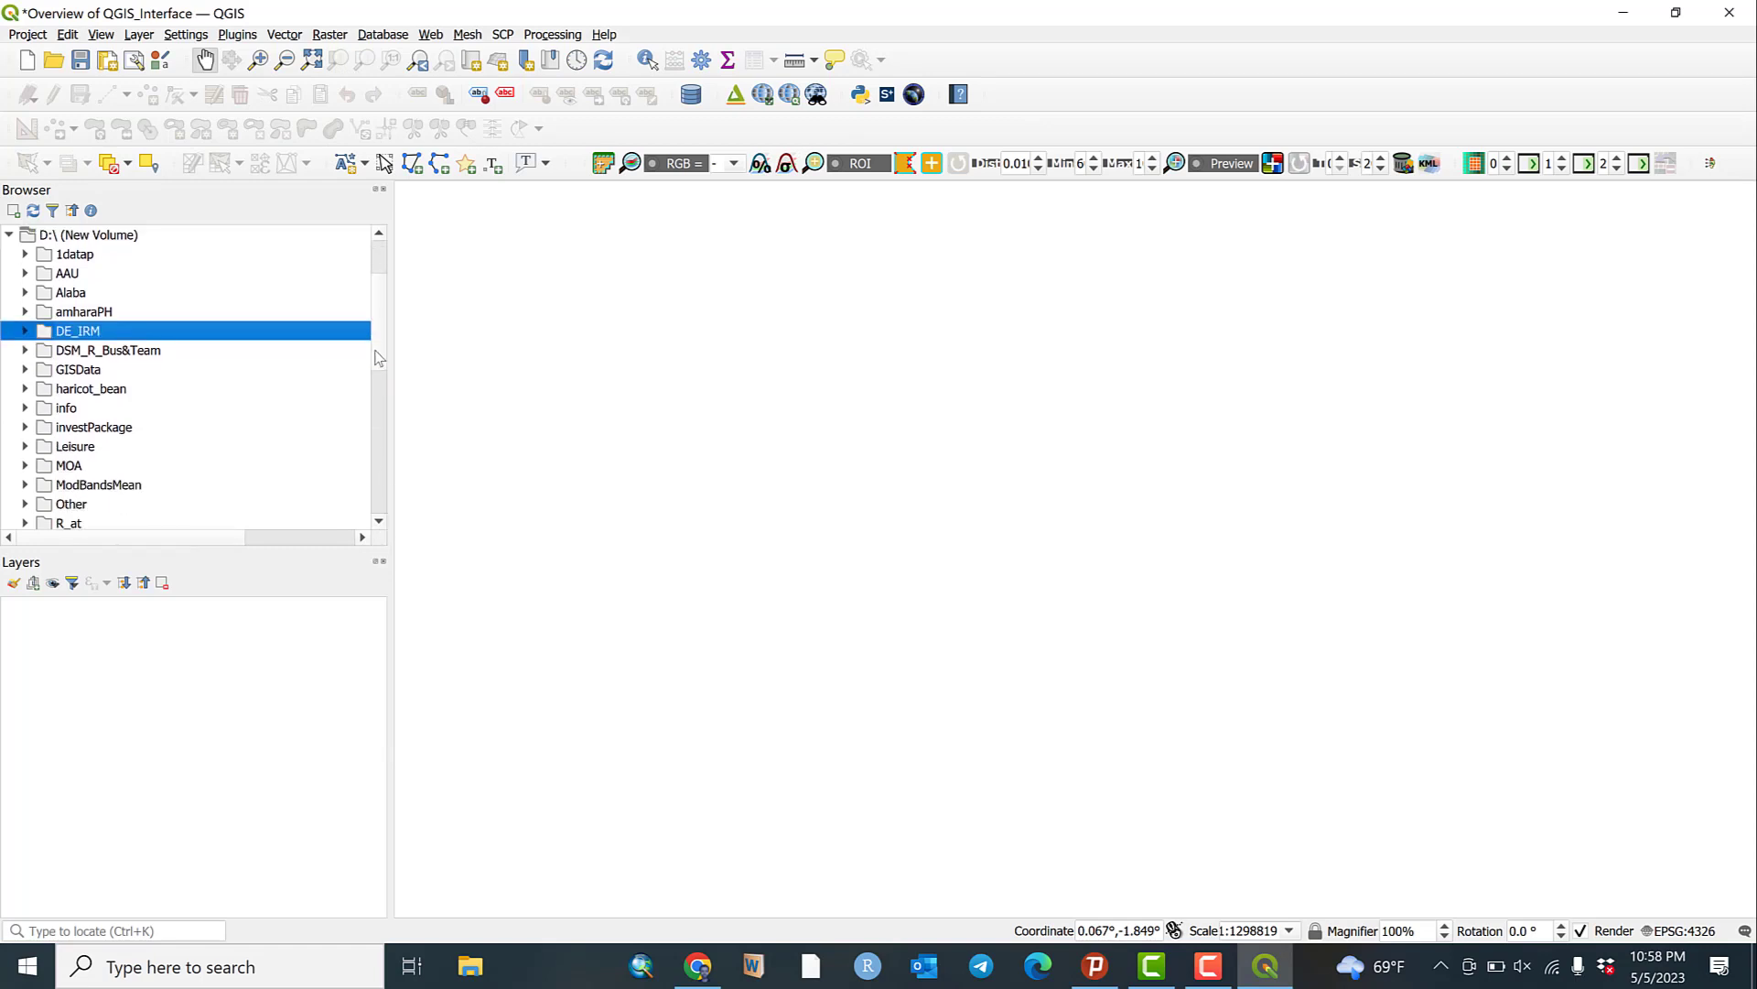
scroll(380, 357, "down", 7)
scroll(380, 409, "up", 3)
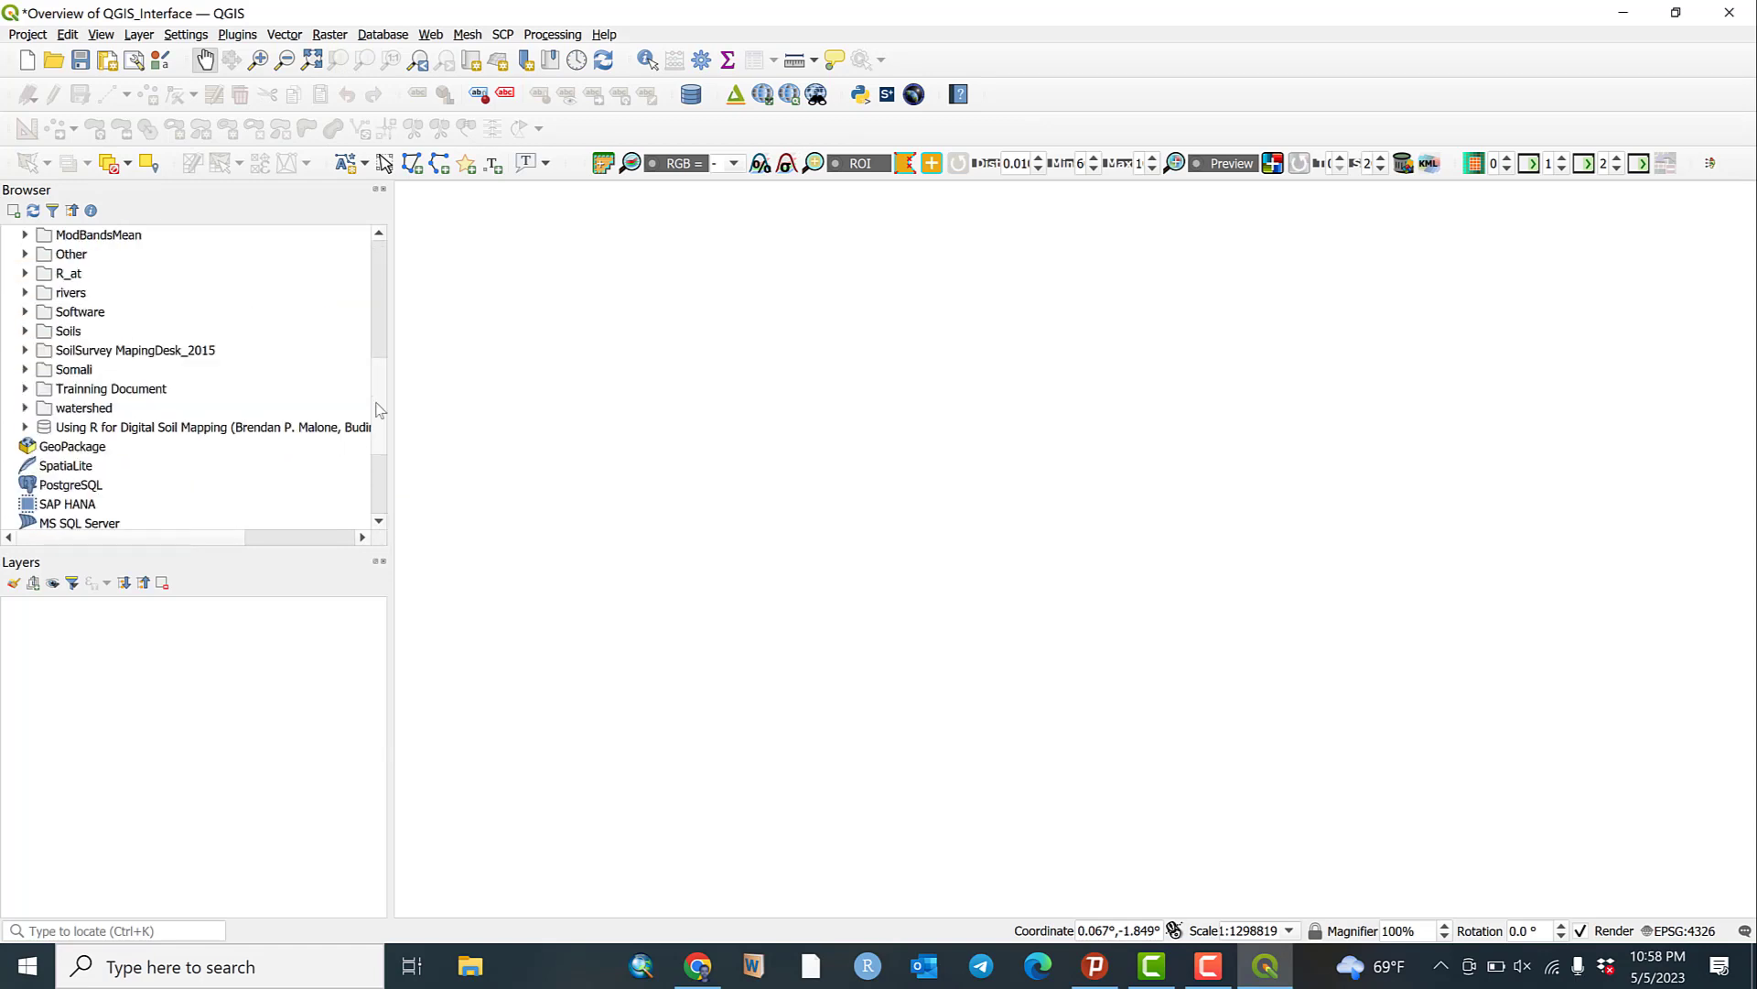
scroll(380, 410, "up", 7)
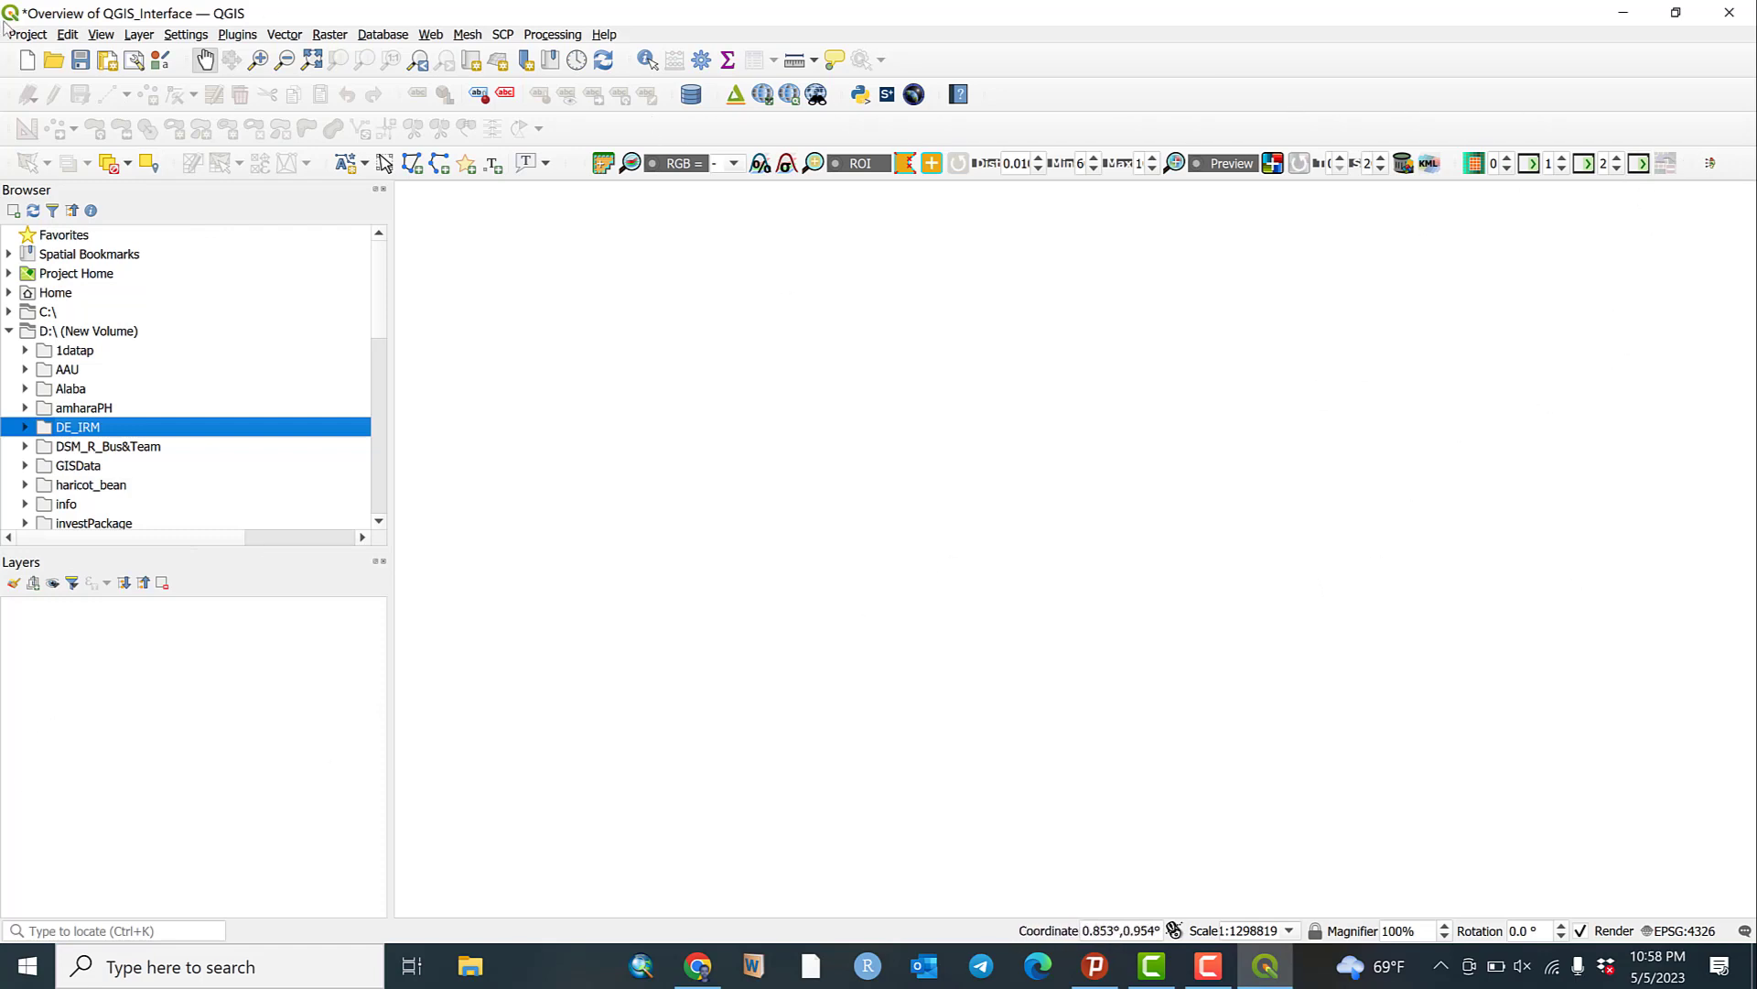
Step: Show the Processing Toolbox panel
left_click(96, 36)
mouse_move(139, 537)
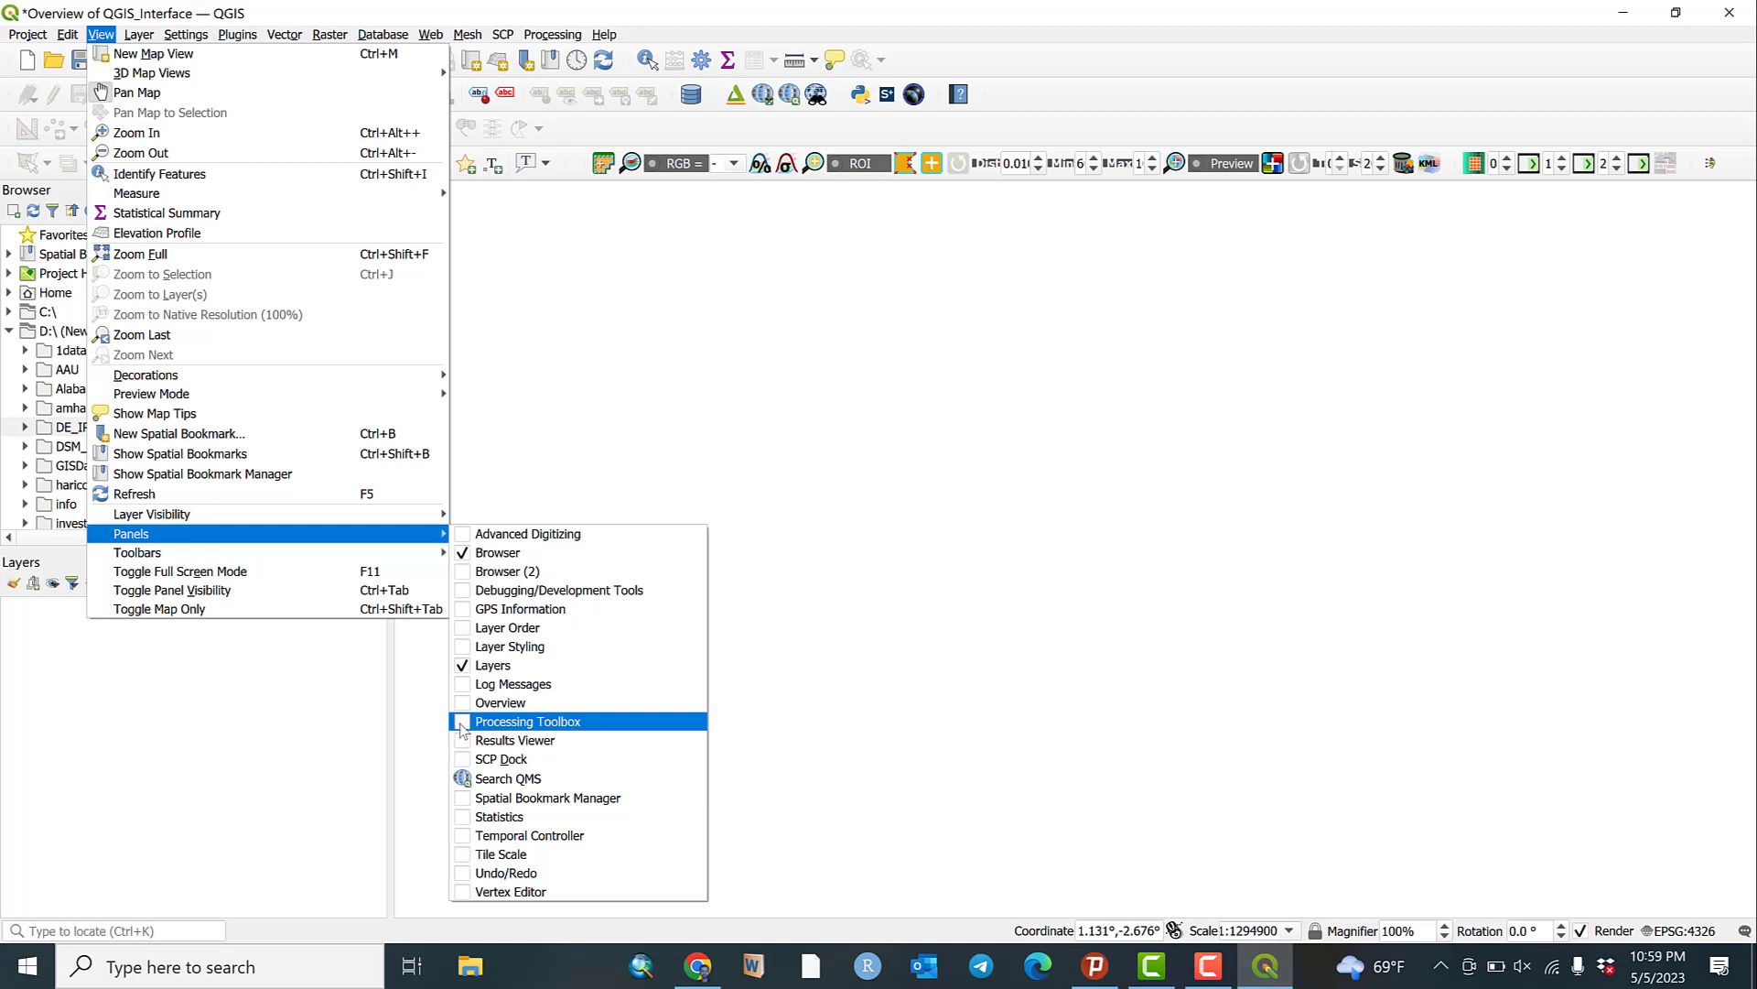
left_click(528, 722)
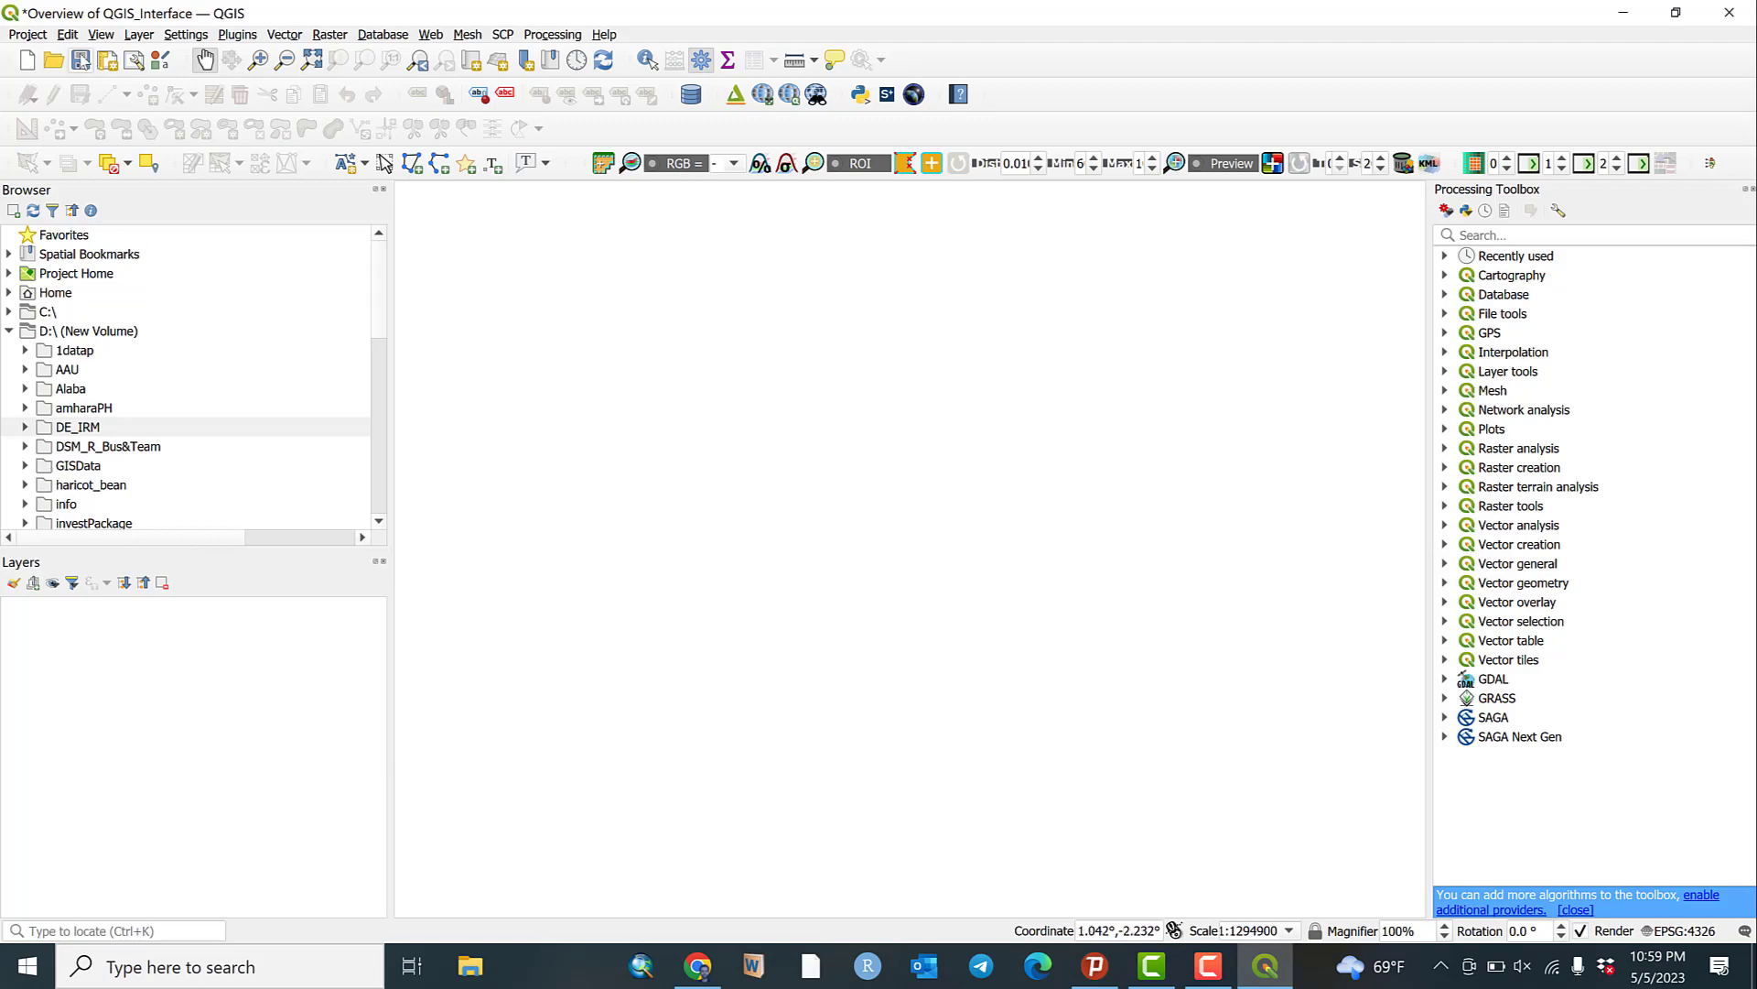
Step: Show the Advanced Digitizing panel and close it again
left_click(101, 34)
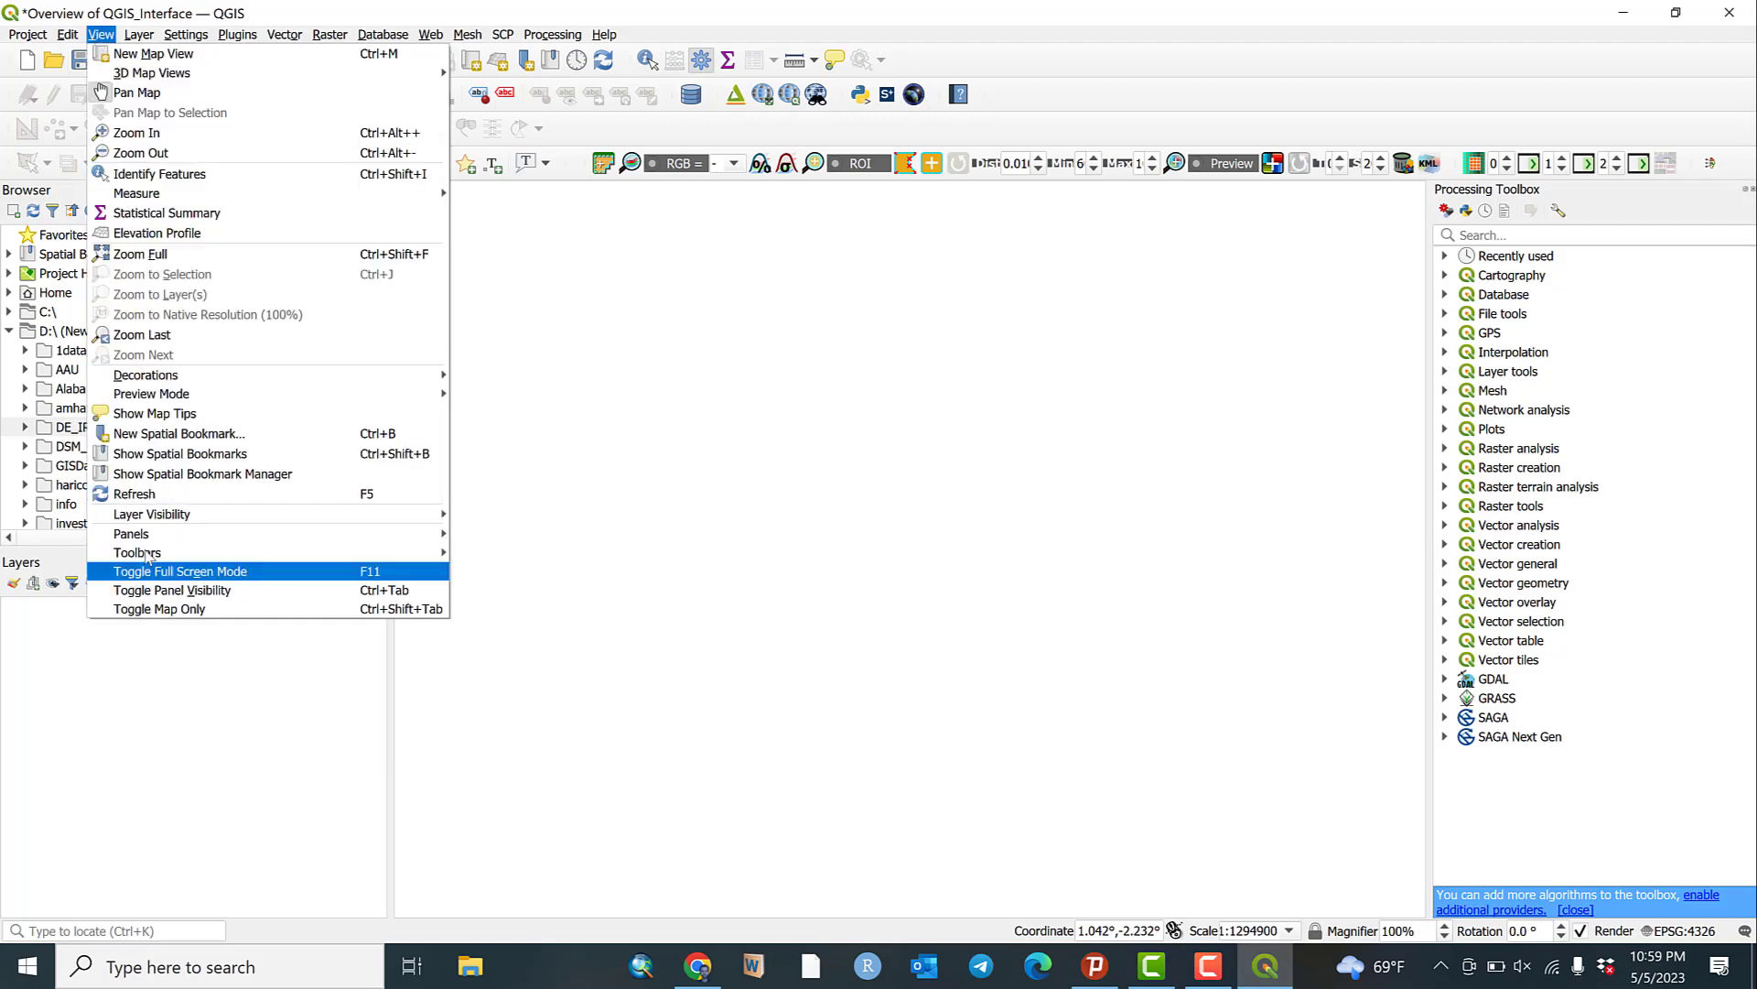
mouse_move(151, 540)
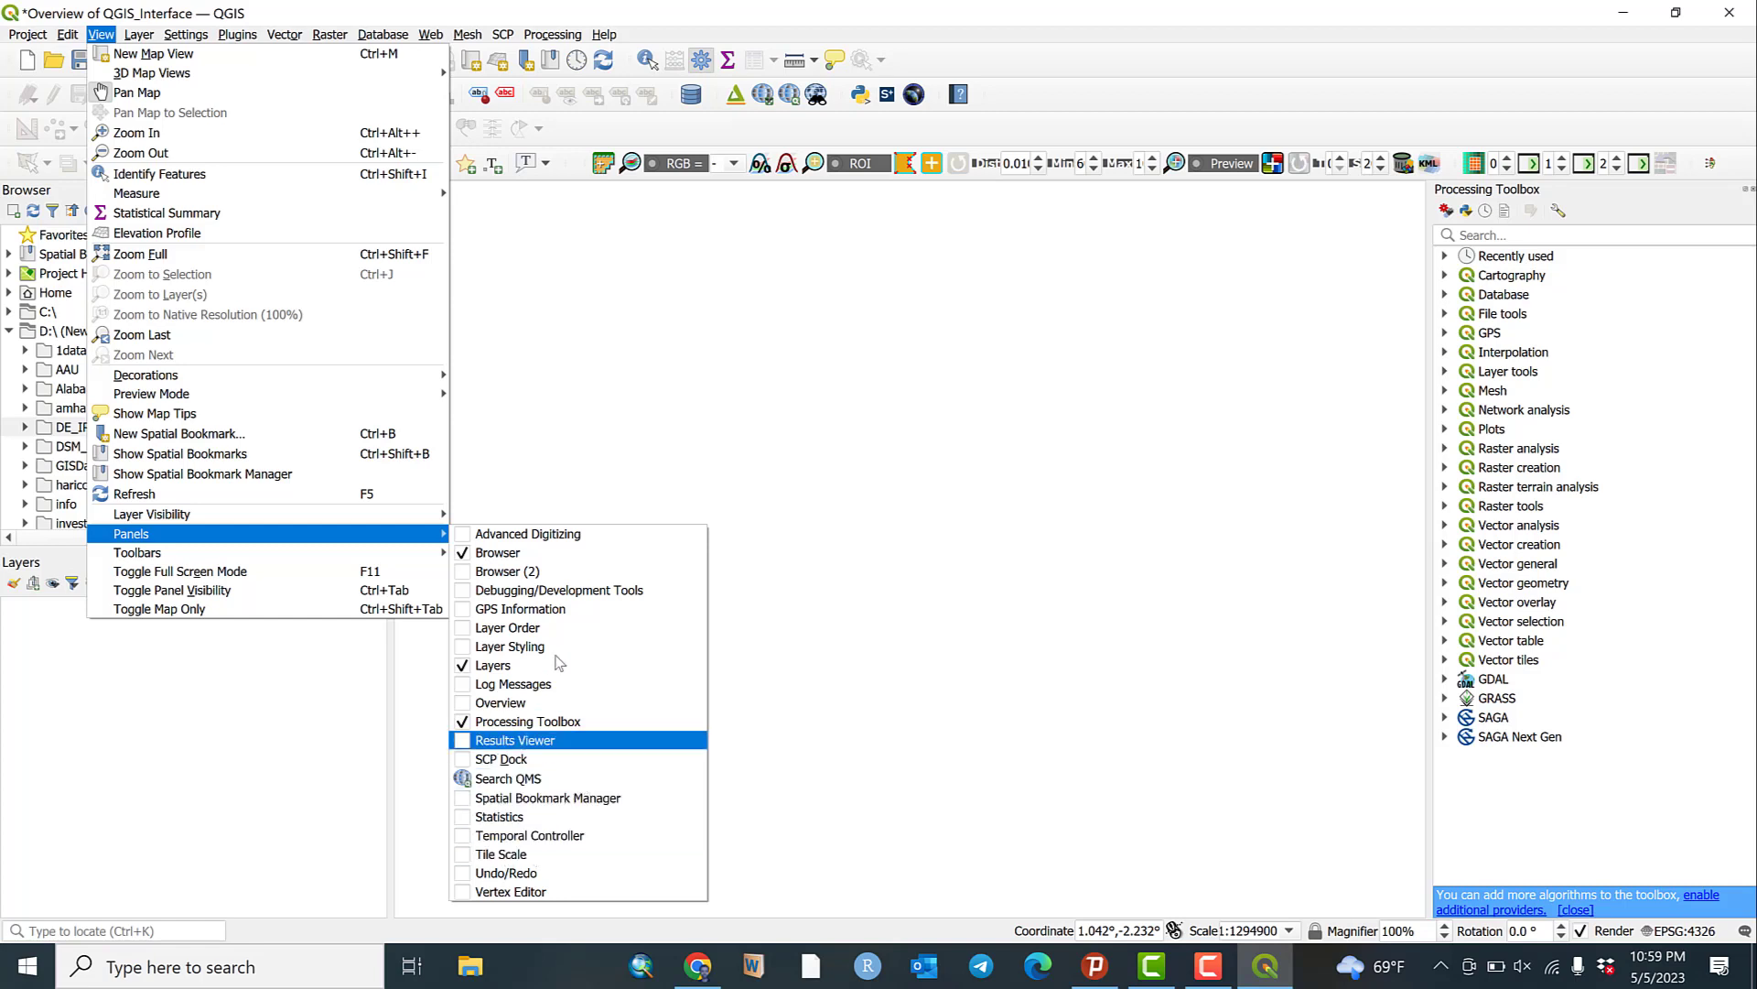
left_click(466, 535)
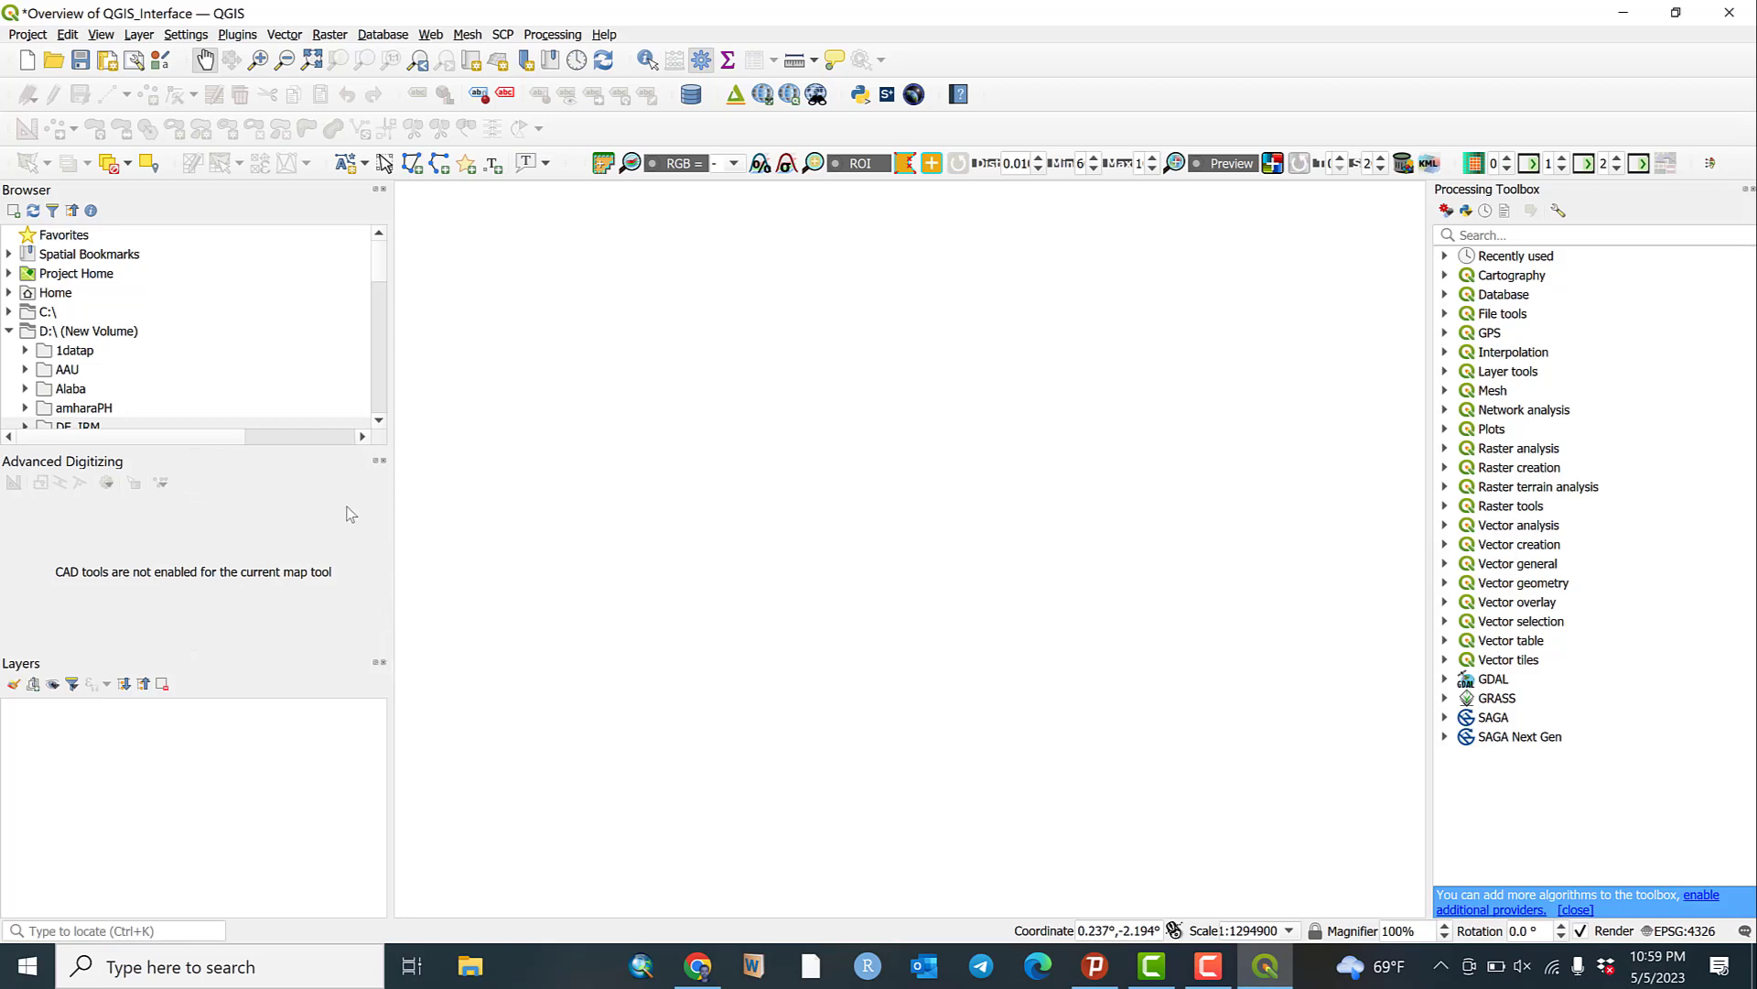
left_click(384, 461)
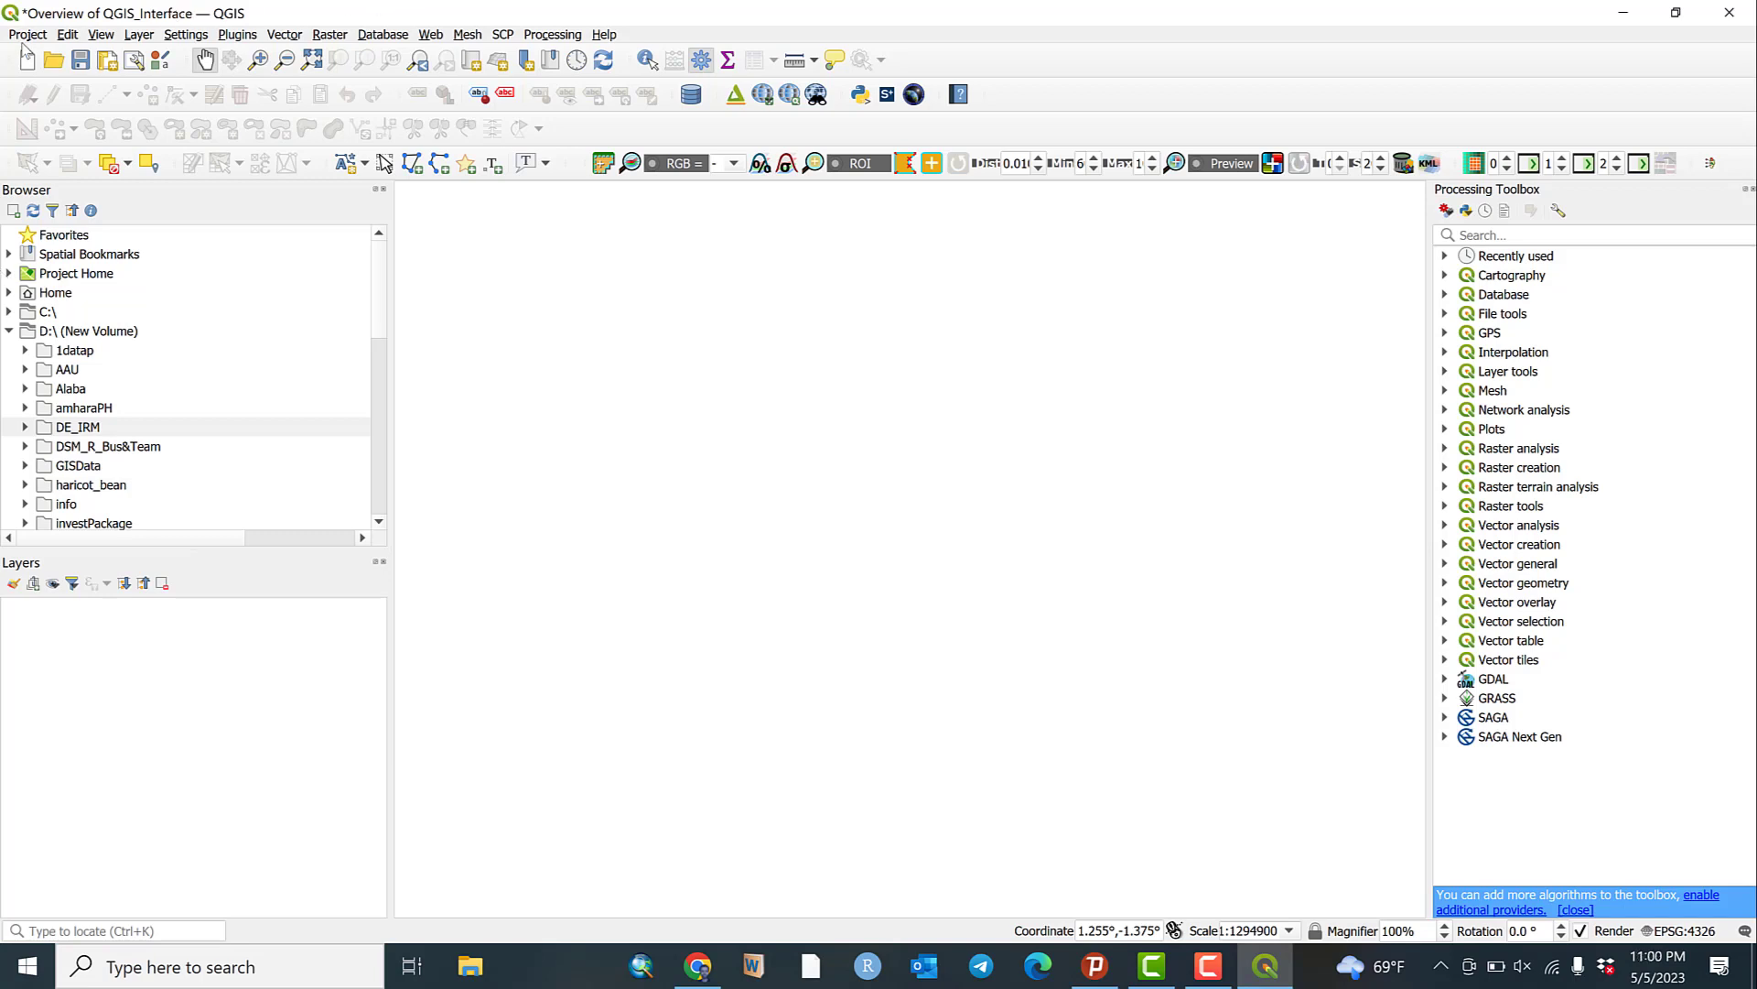
Step: Look over the project and editing commands, and turn on the Data Source Manager Toolbar
left_click(26, 39)
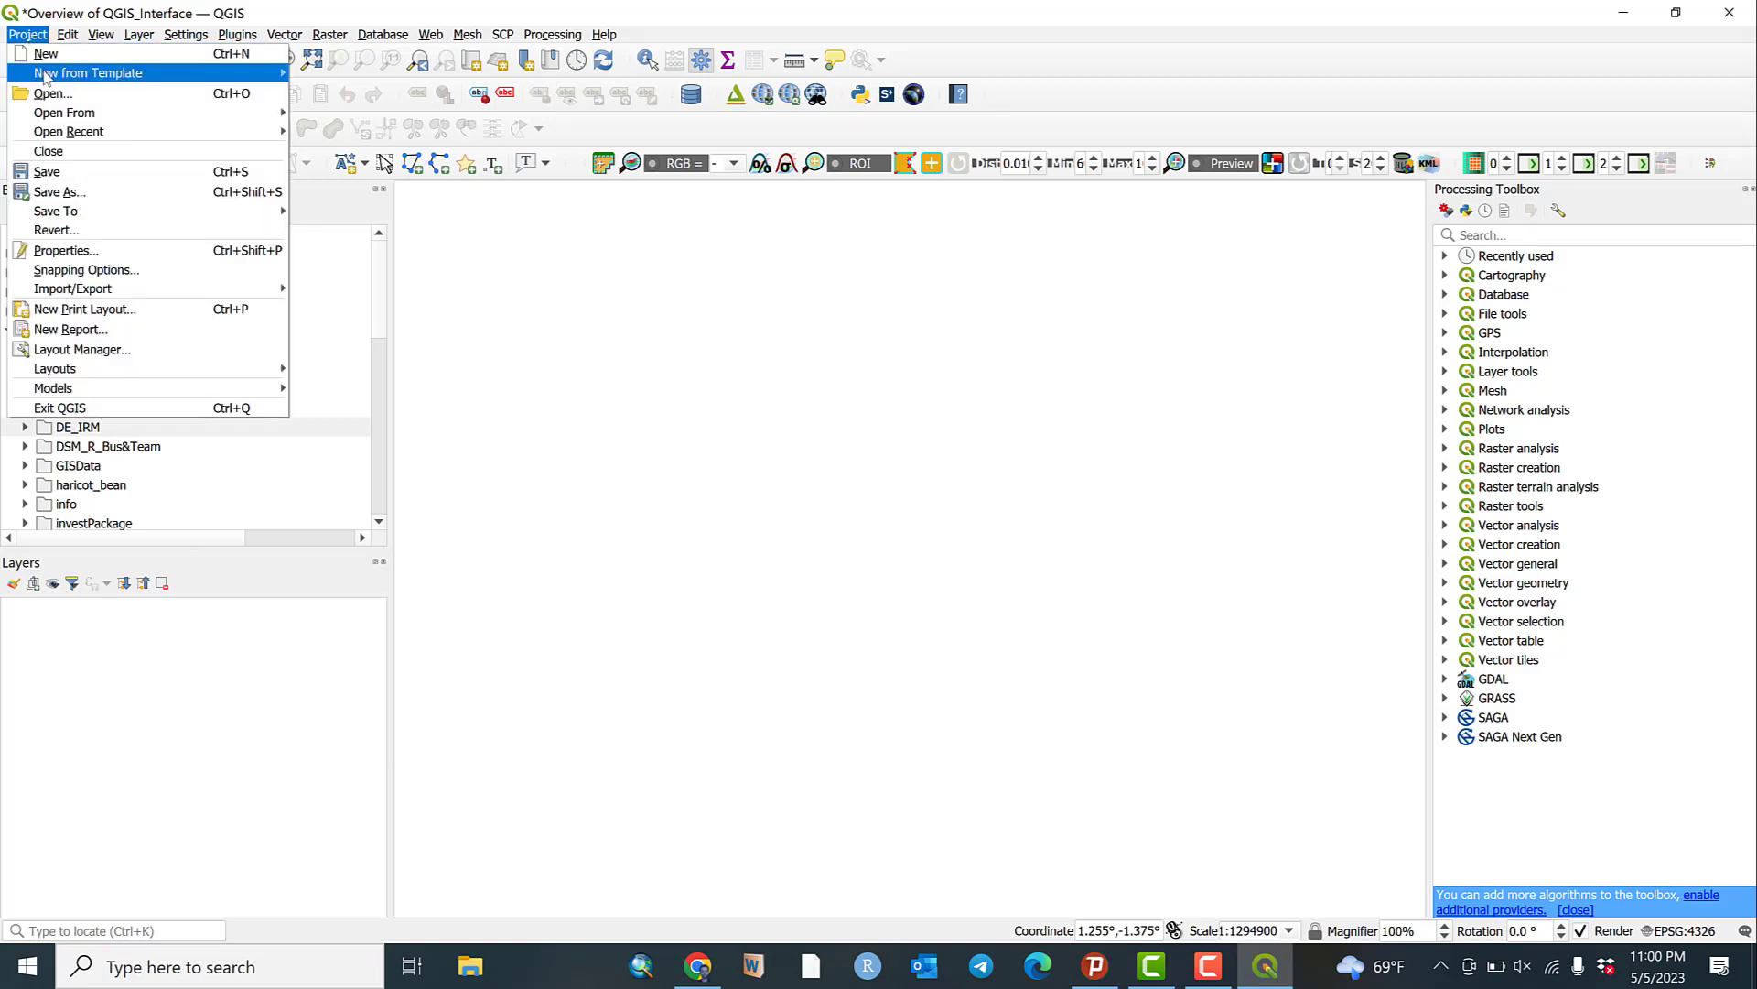
mouse_move(67, 37)
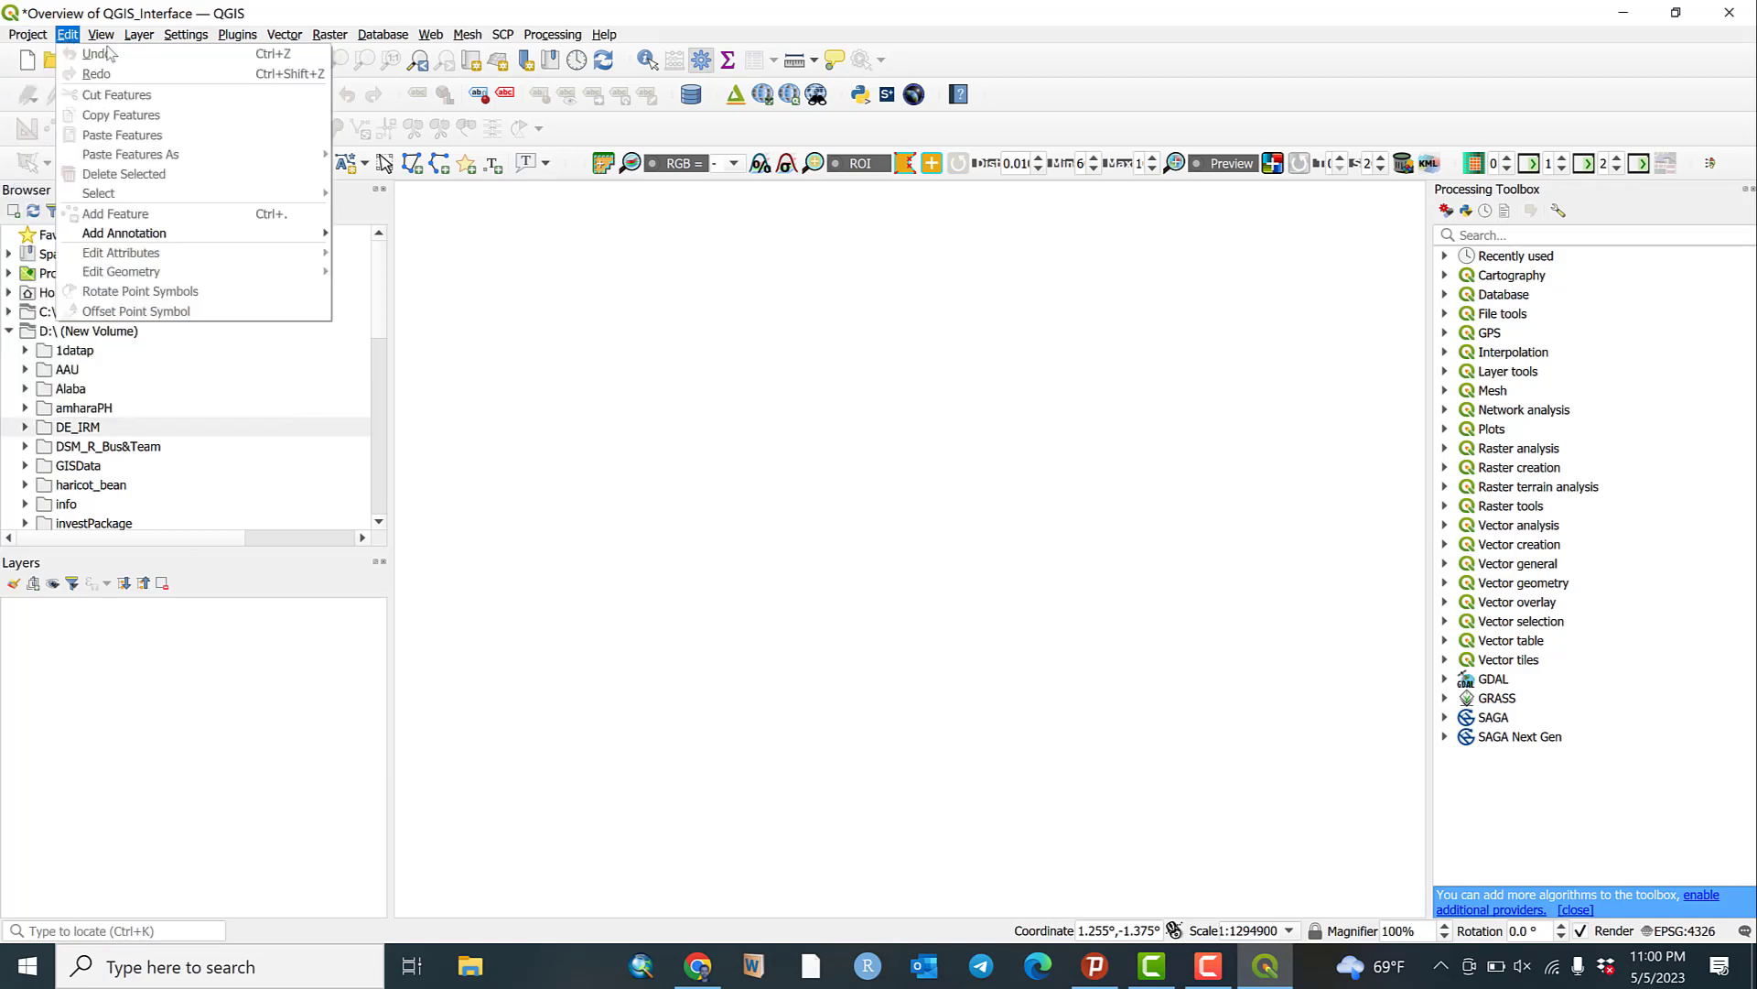
mouse_move(116, 78)
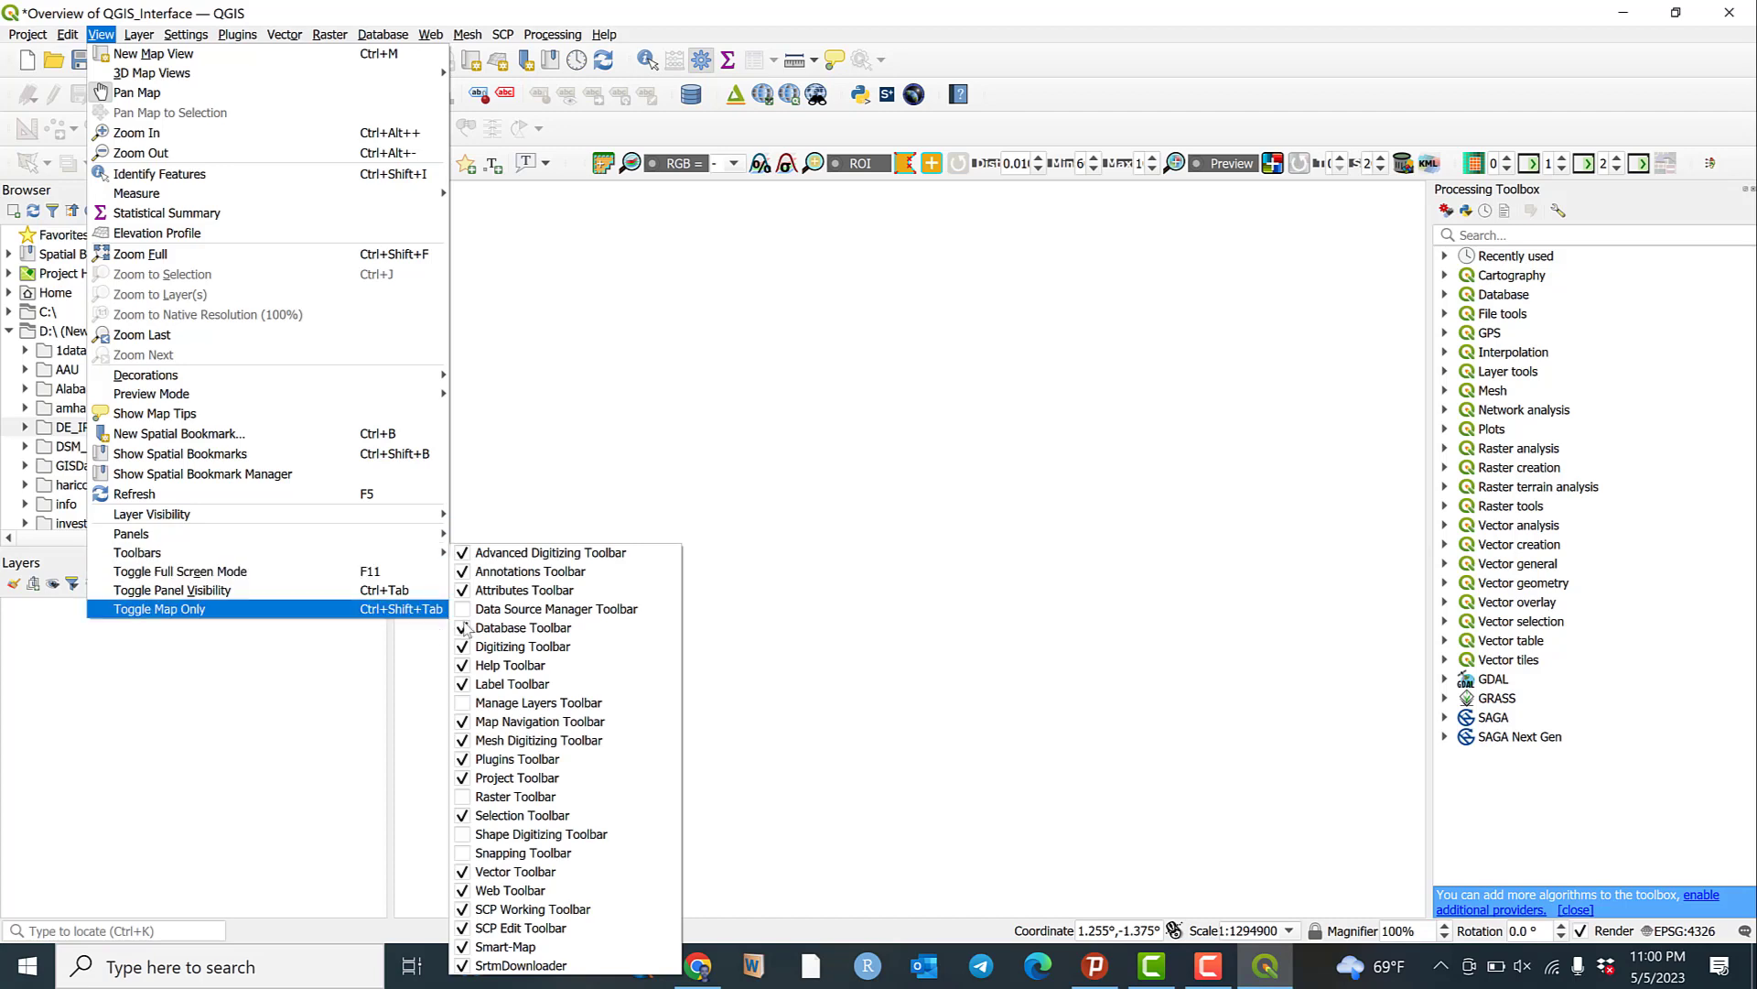
left_click(464, 608)
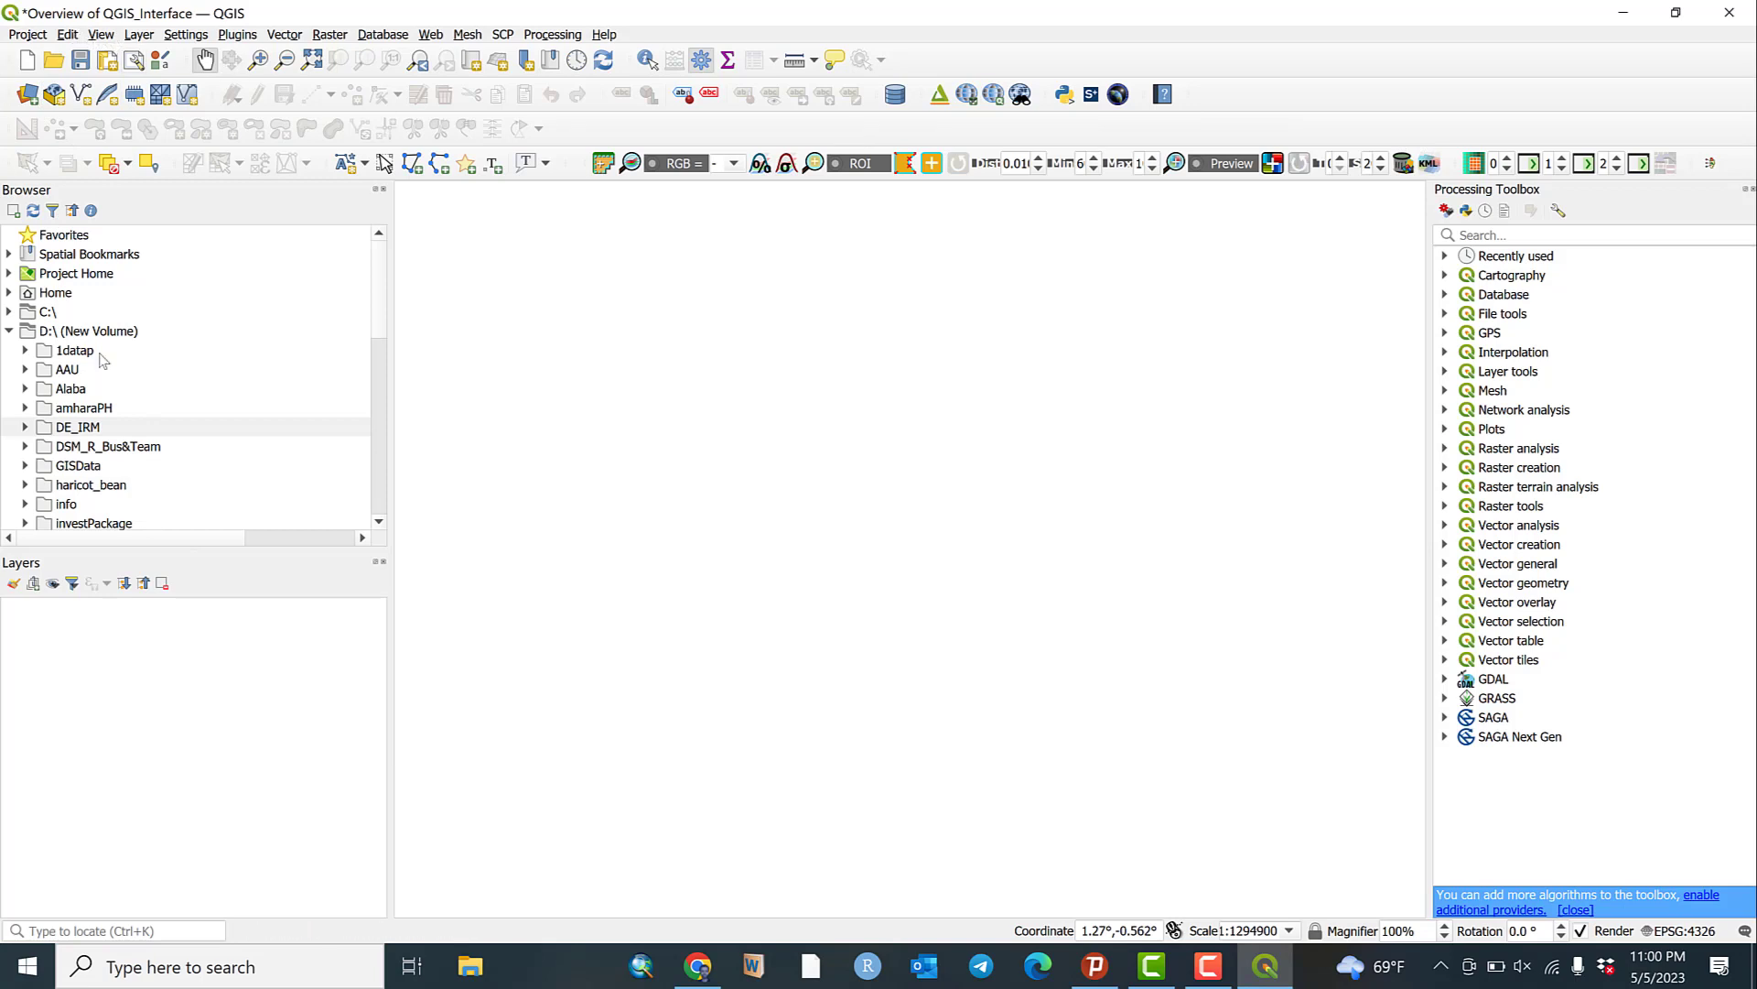
Step: Select the D:\ drive in the Browser and look through its folders
left_click(44, 335)
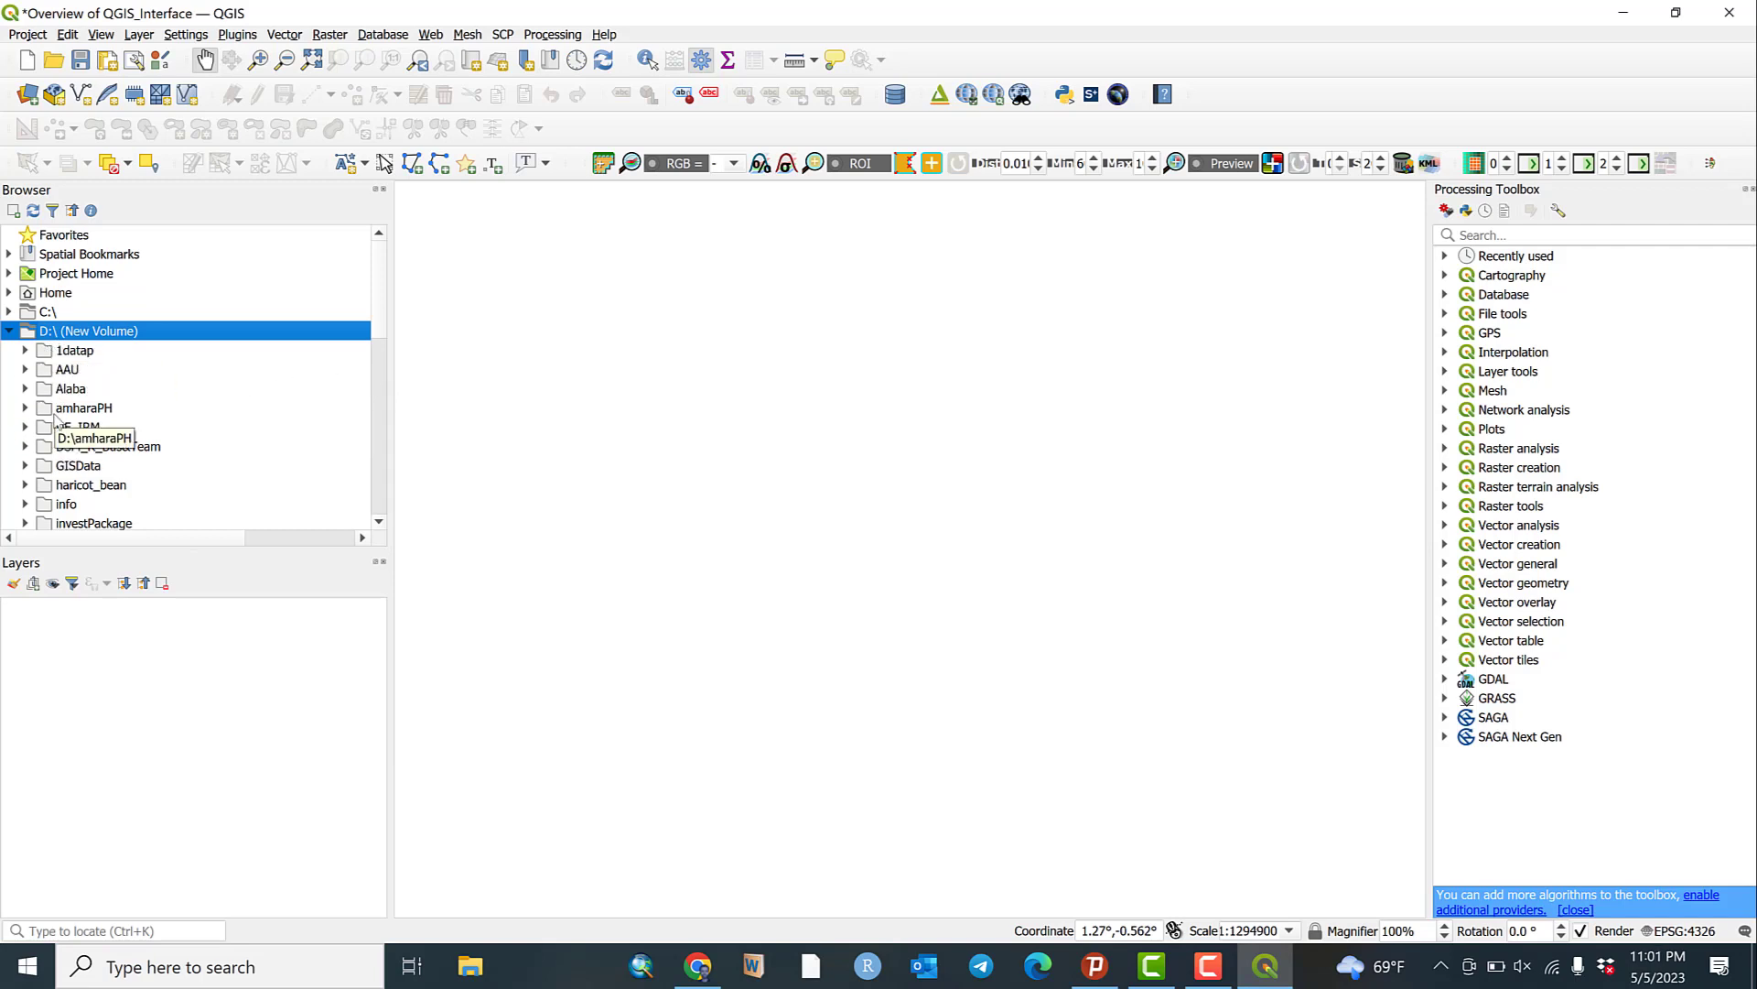
scroll(25, 394, "down", 7)
scroll(32, 404, "up", 5)
scroll(44, 396, "up", 2)
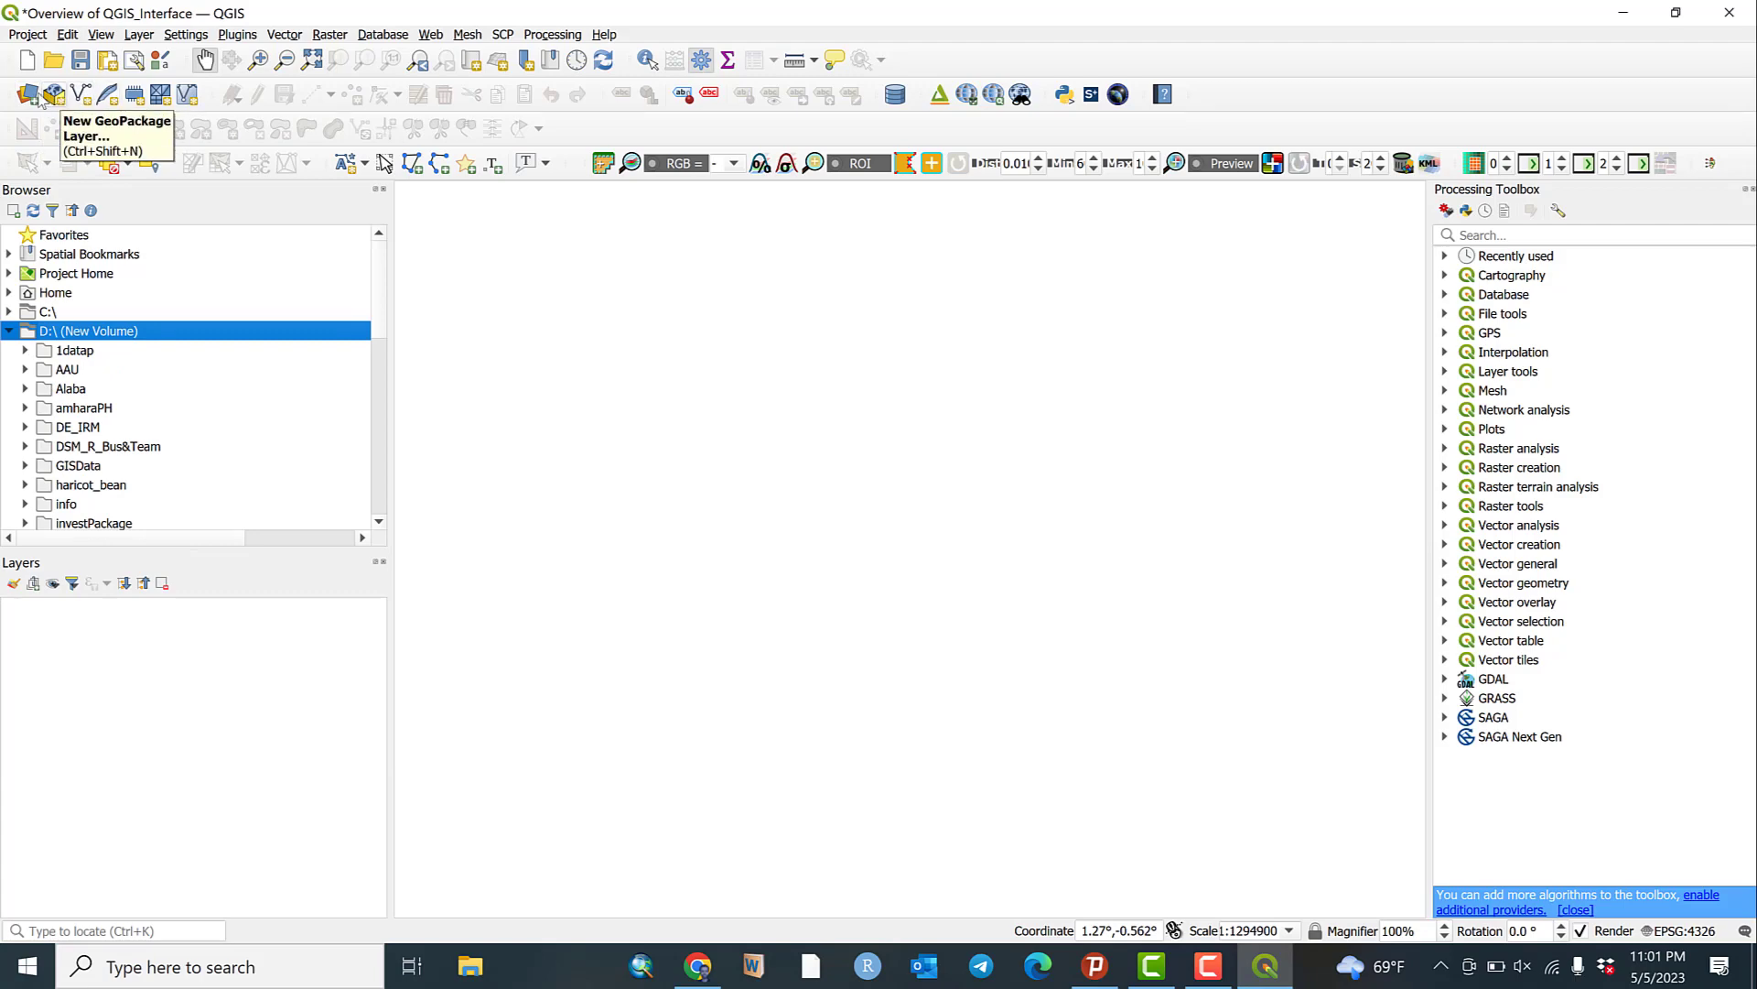
Step: Open the Data Source Manager's Vector source, browse the D: and C: drives for a dataset, and cancel the file selection
left_click(30, 97)
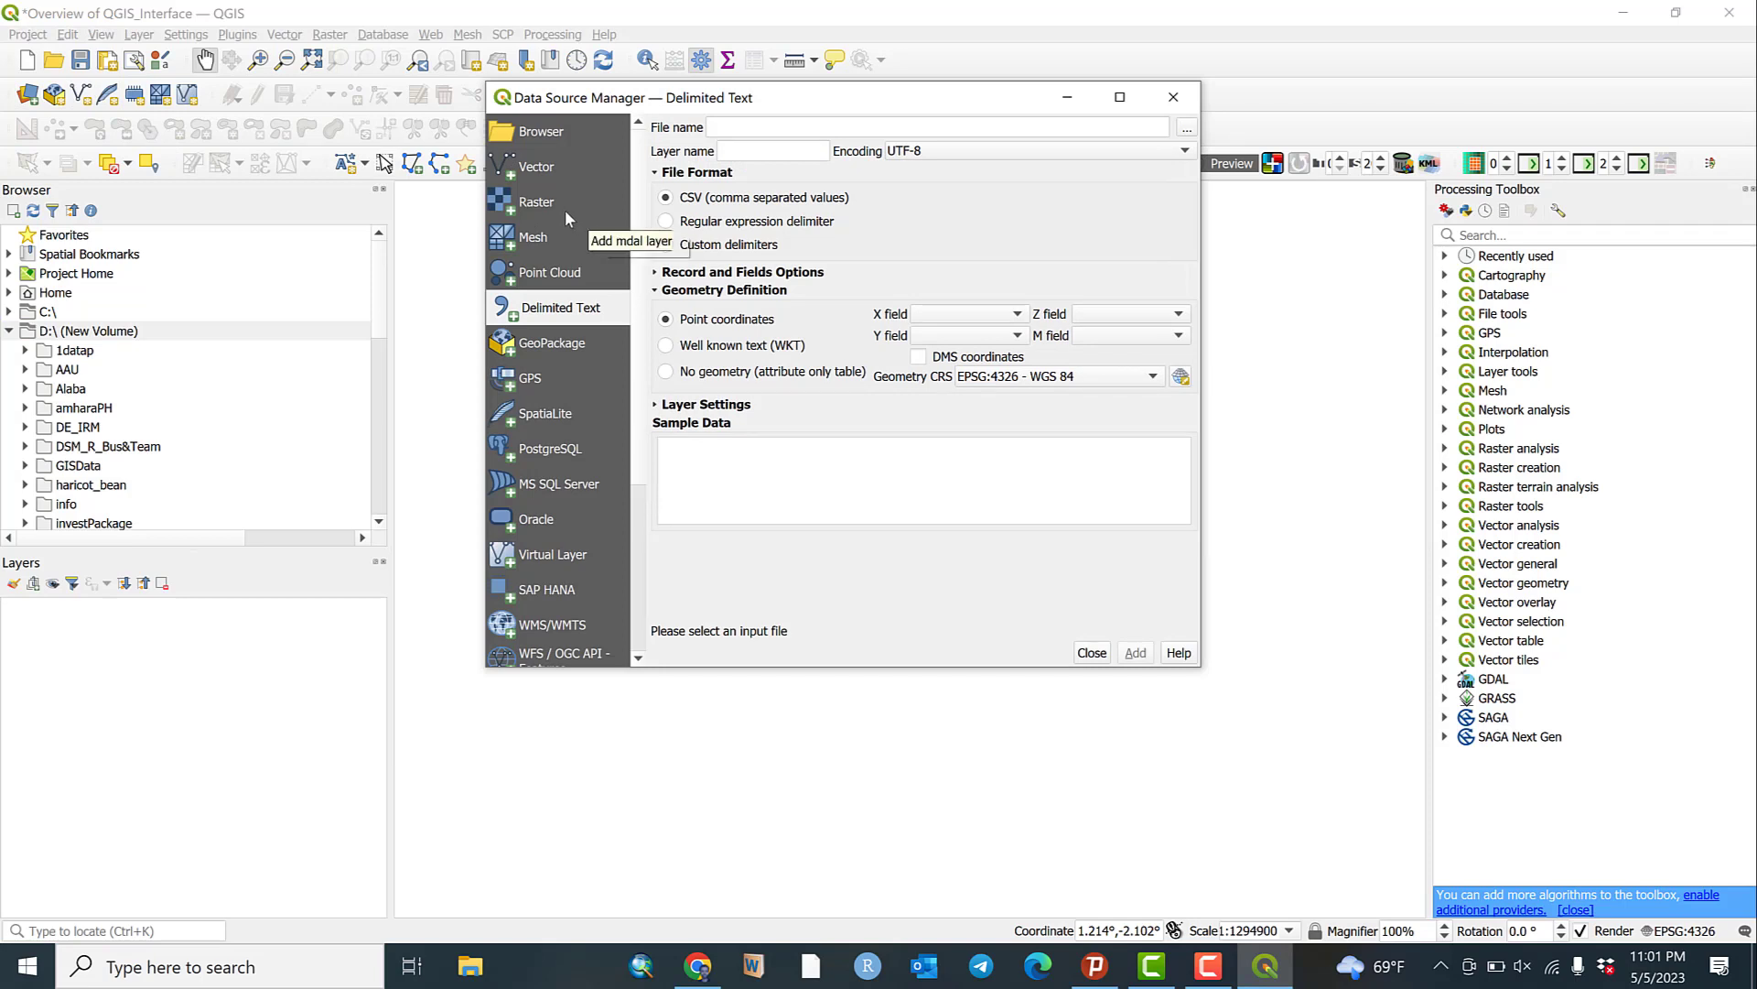
left_click(544, 167)
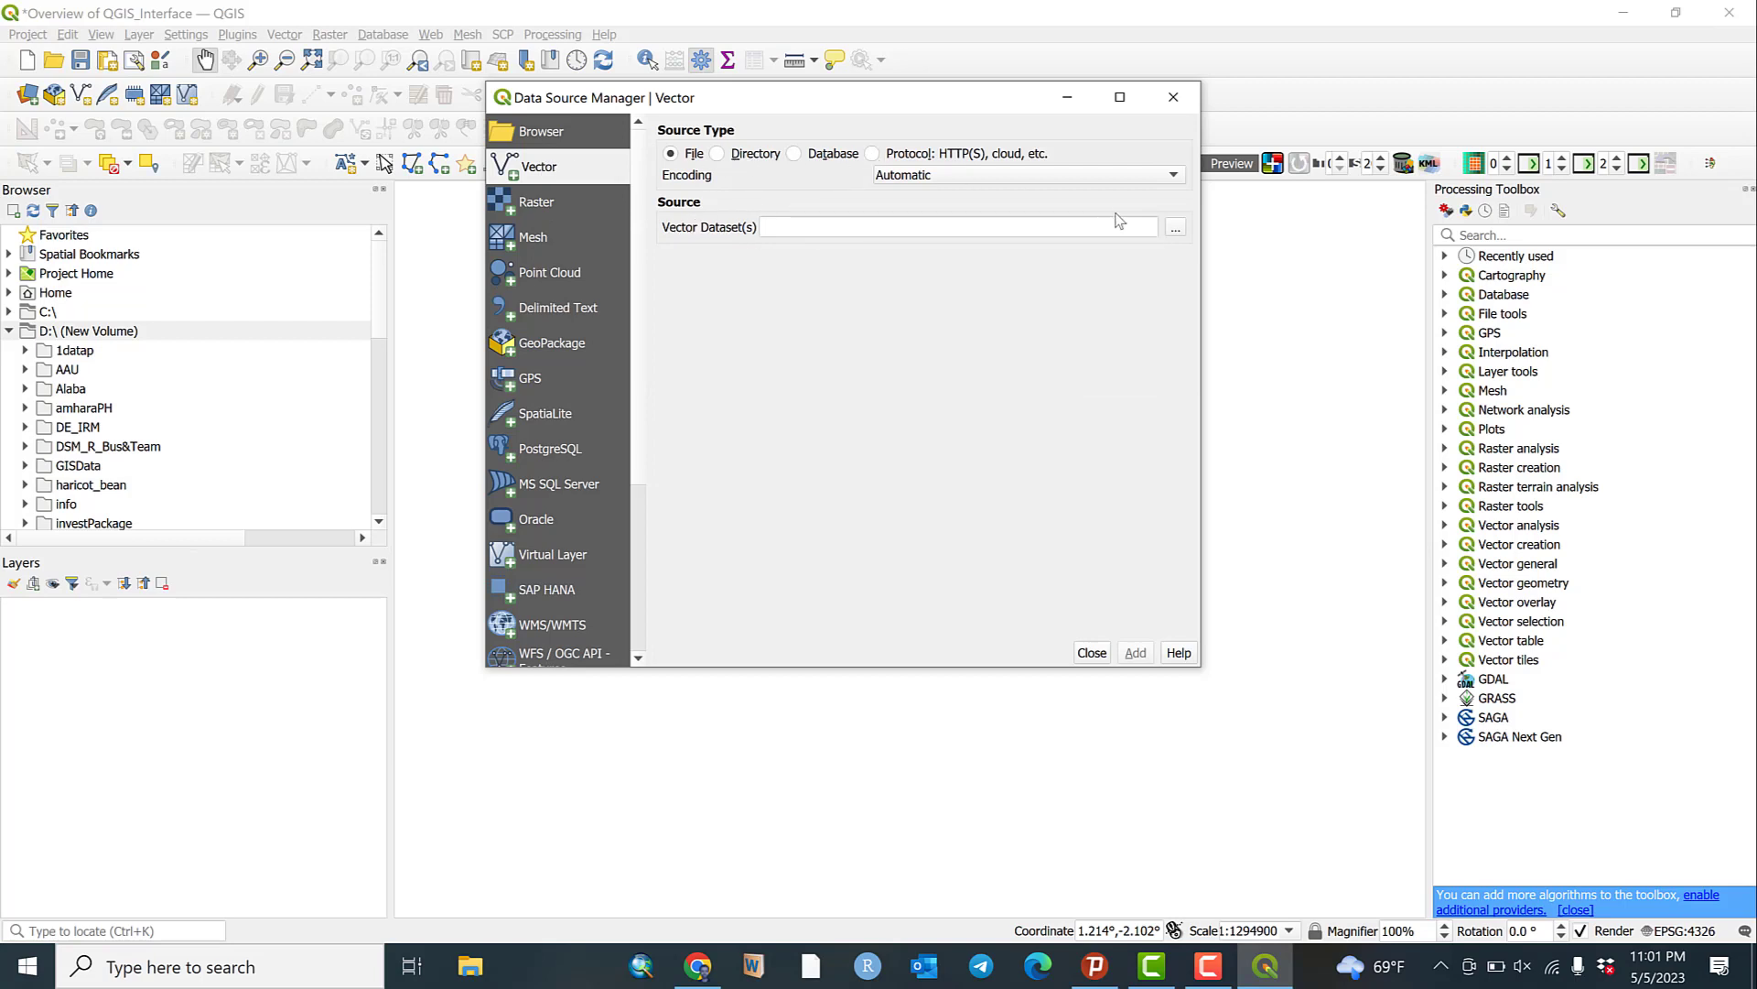
left_click(1178, 228)
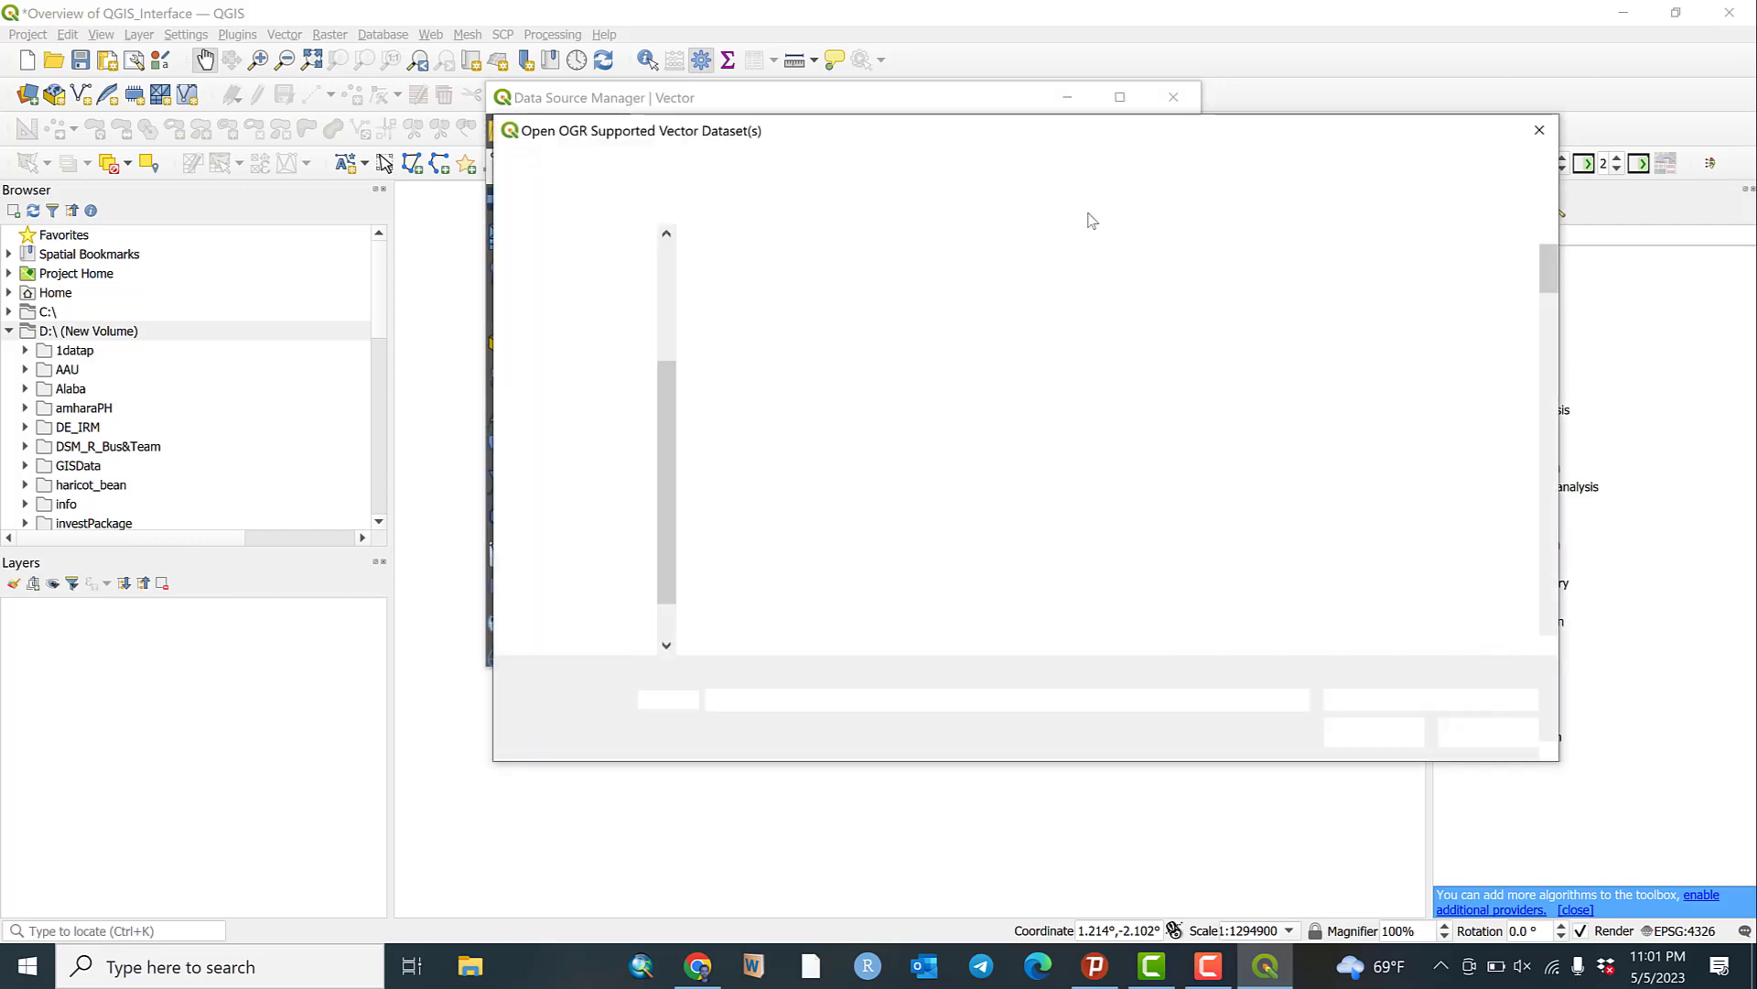
scroll(564, 584, "down", 1)
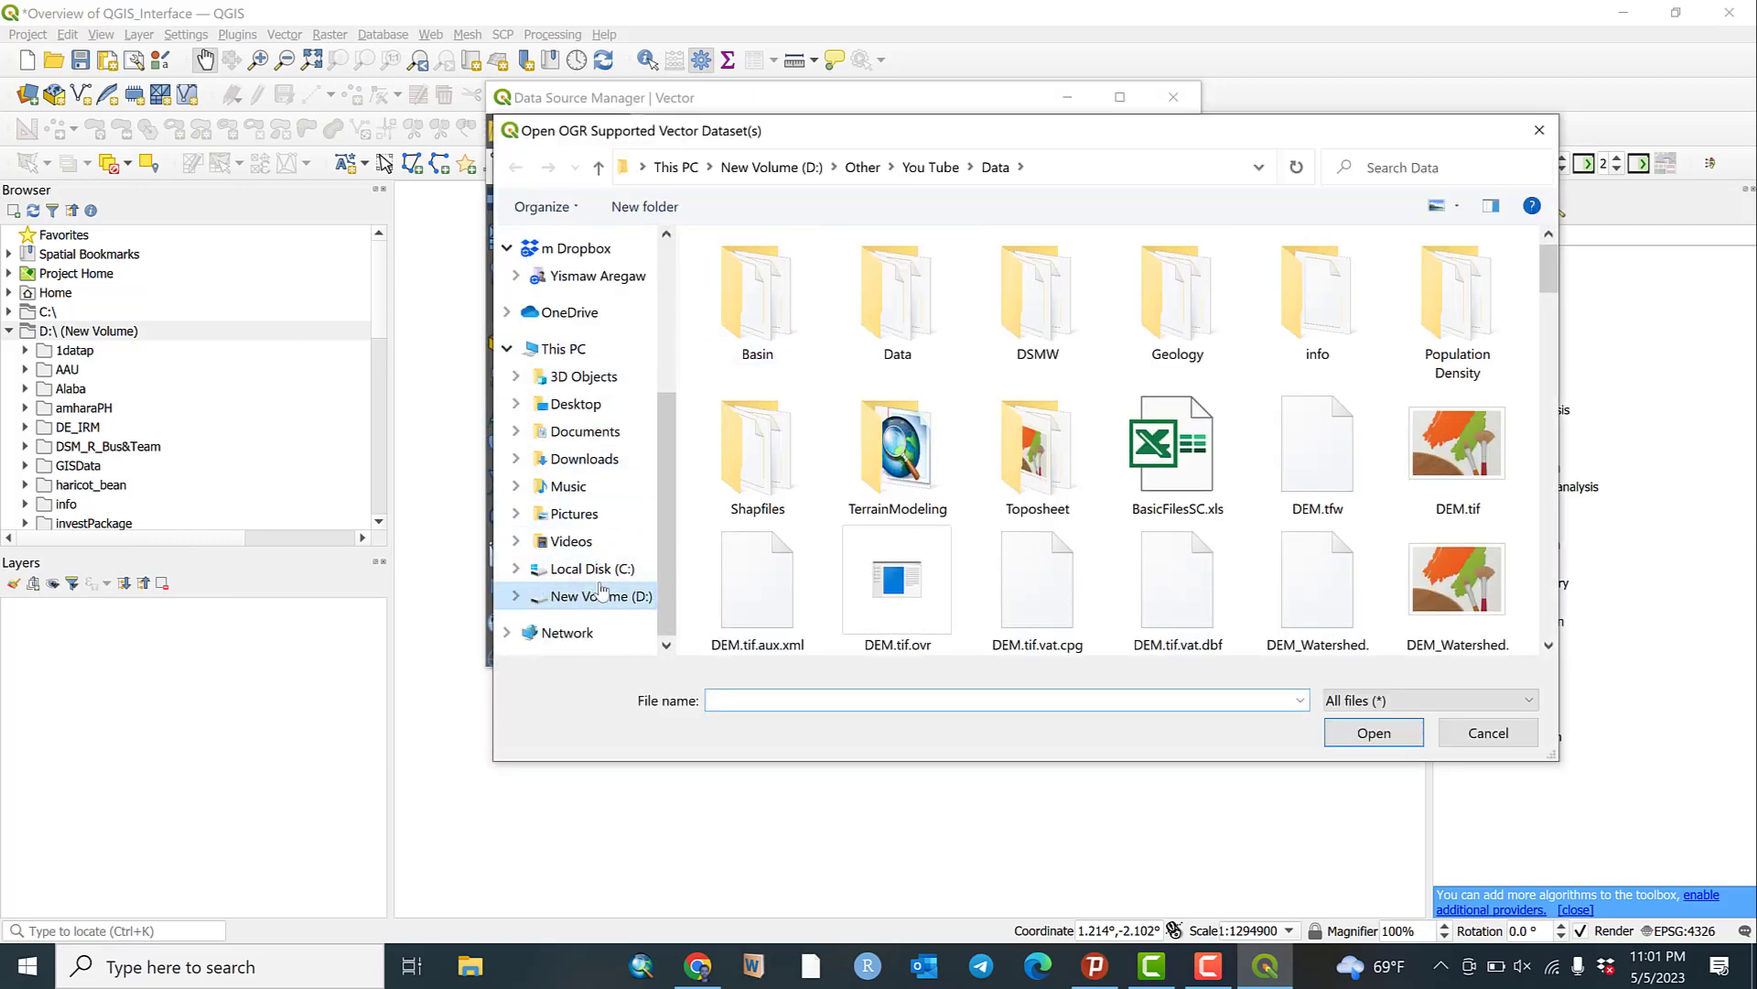
left_click(601, 595)
left_click(595, 568)
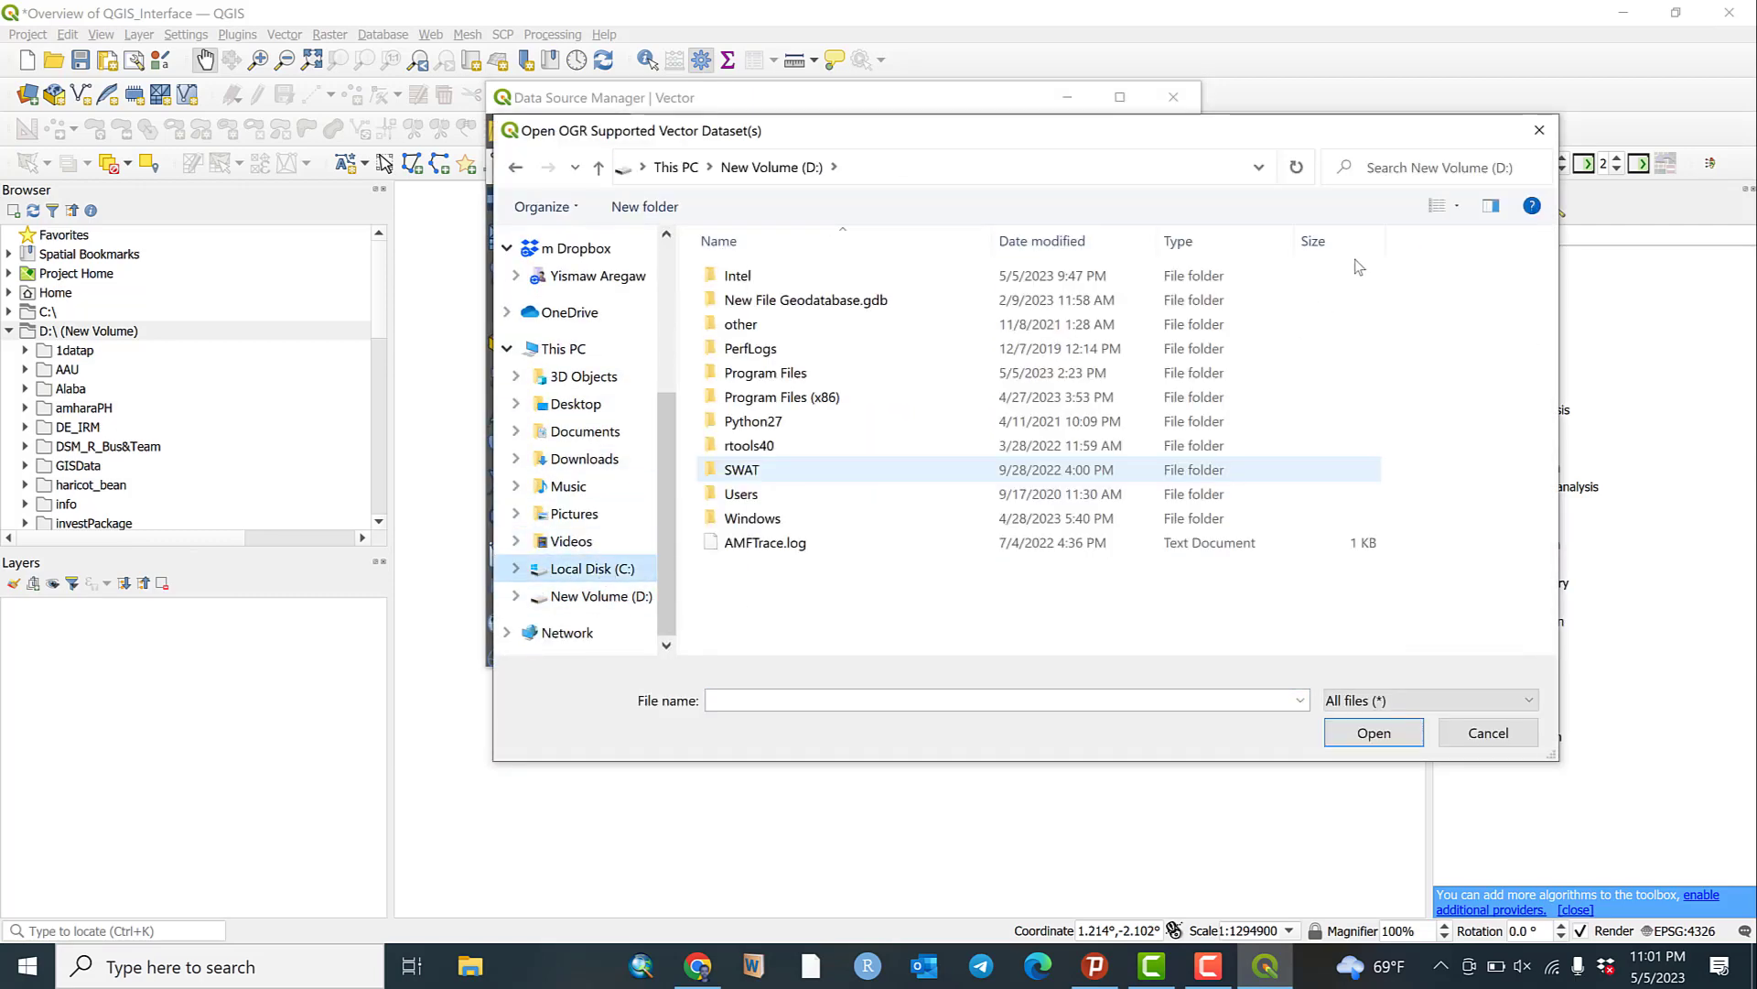
left_click(1540, 130)
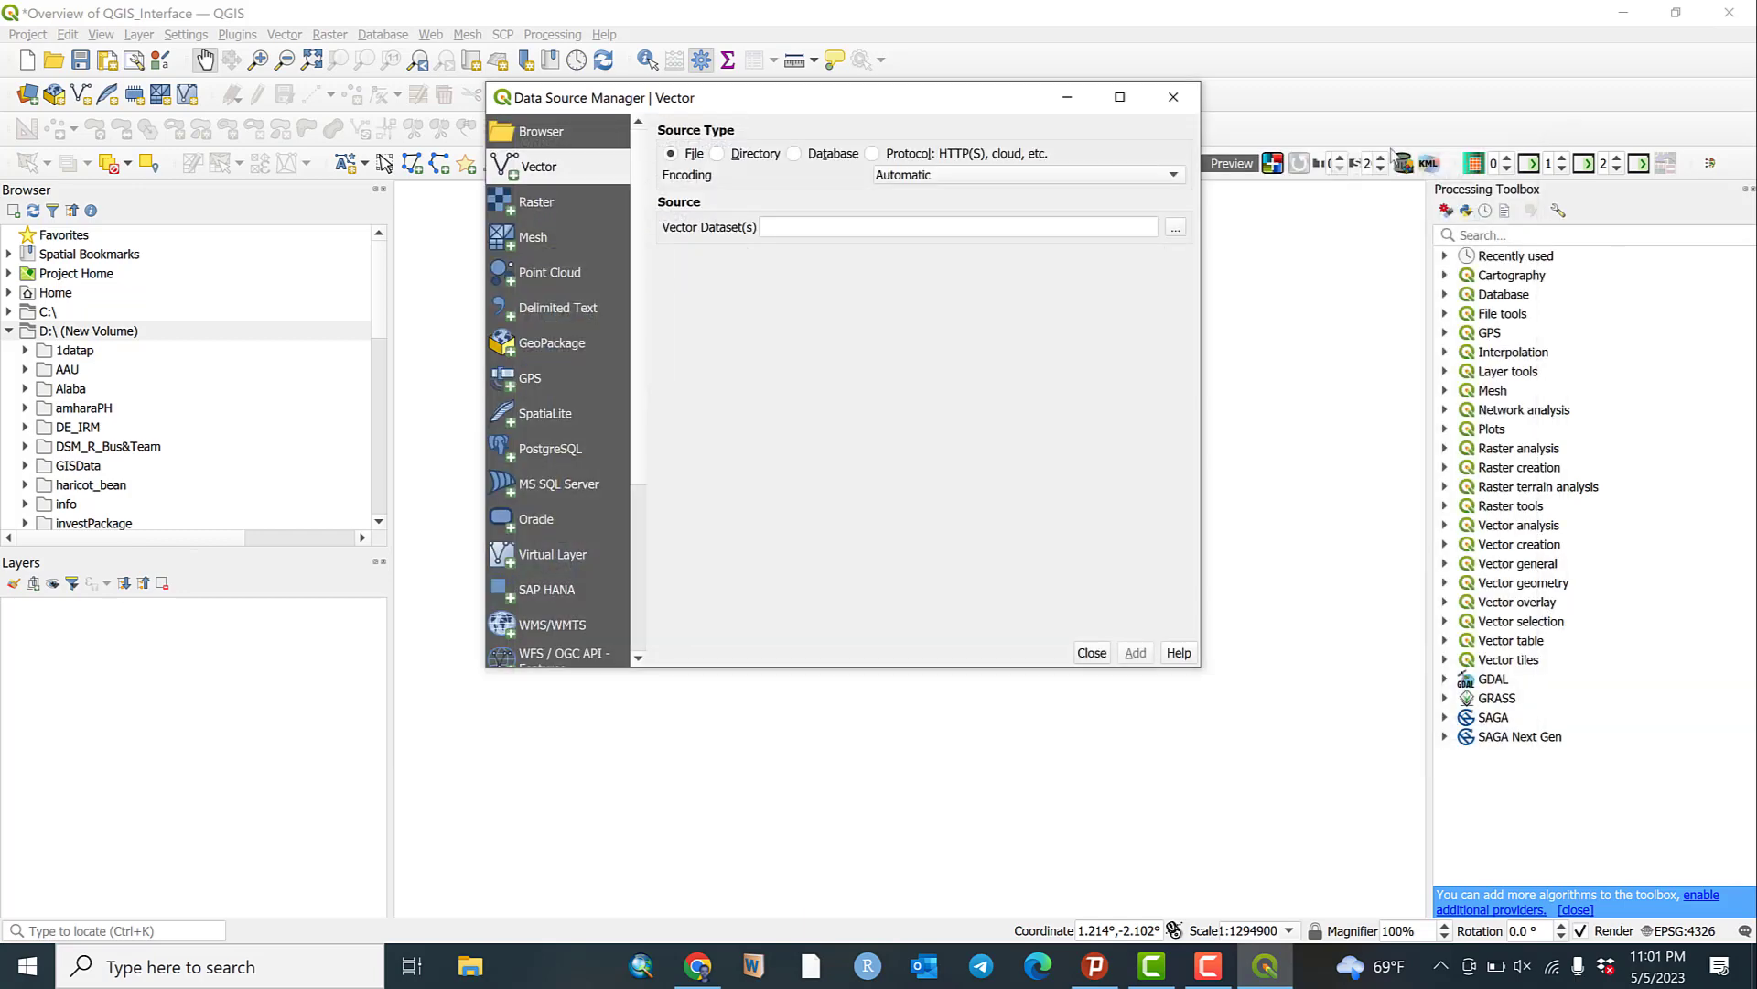
Step: View the Raster, MS SQL Server, PostgreSQL and SpatiaLite source options in the Data Source Manager
left_click(543, 210)
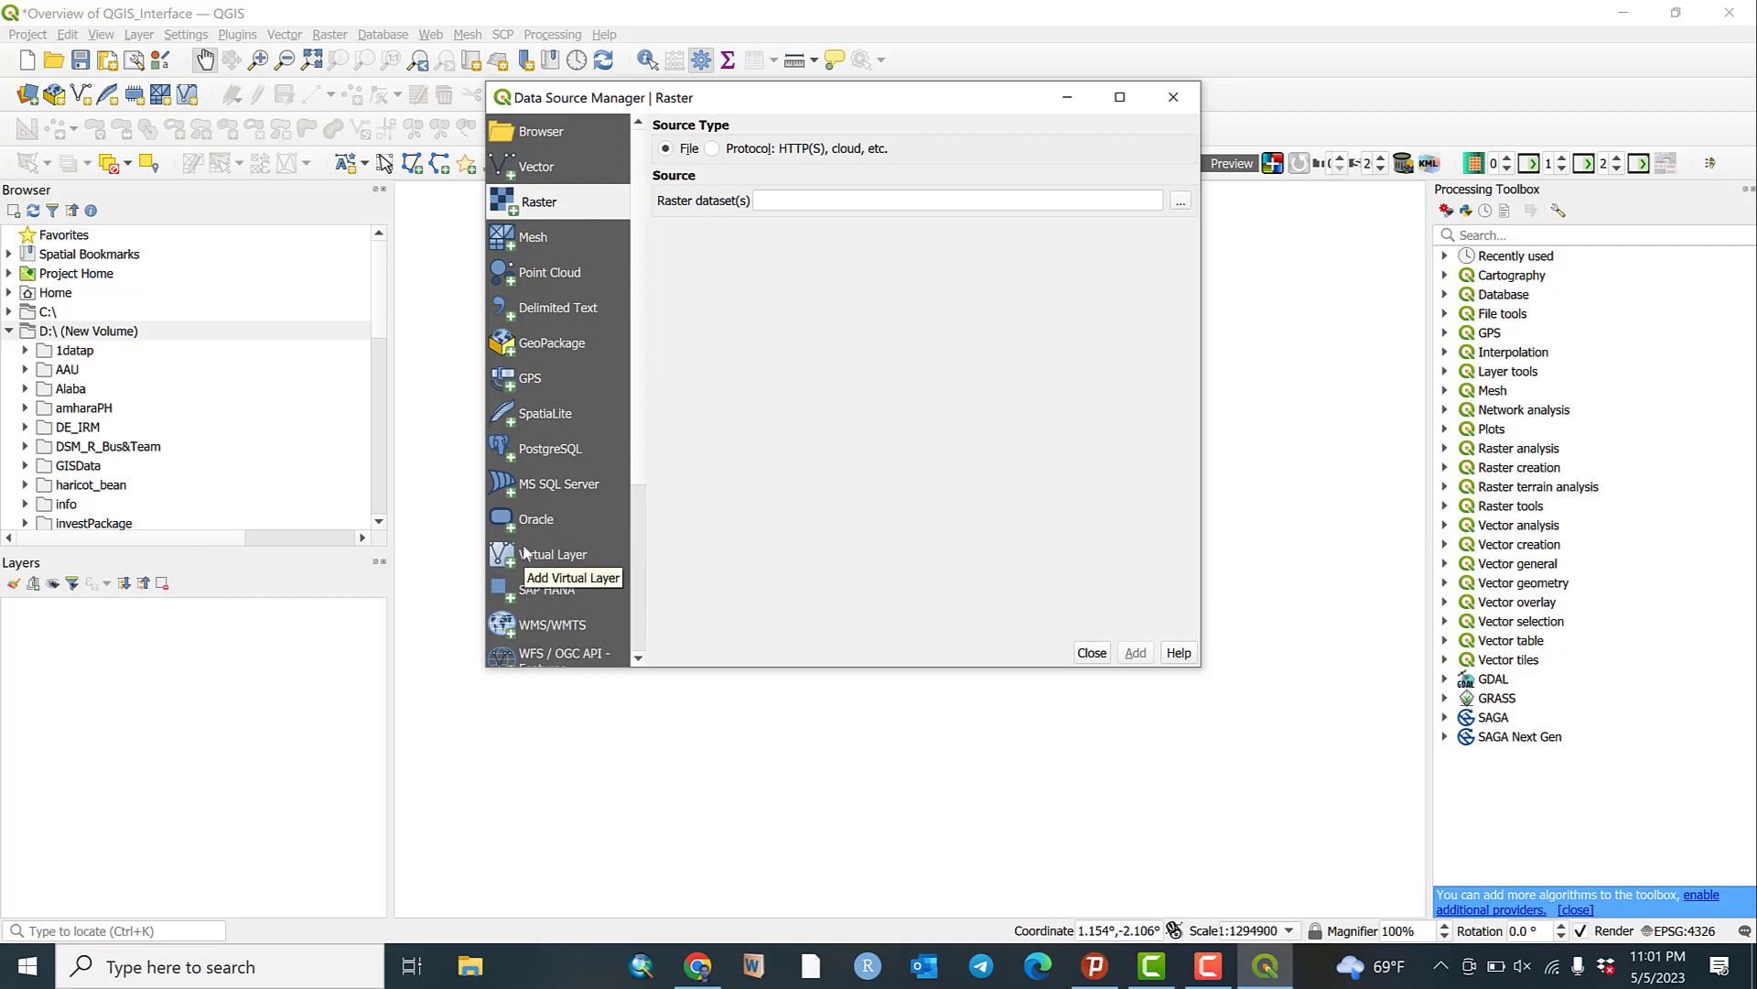
left_click(560, 487)
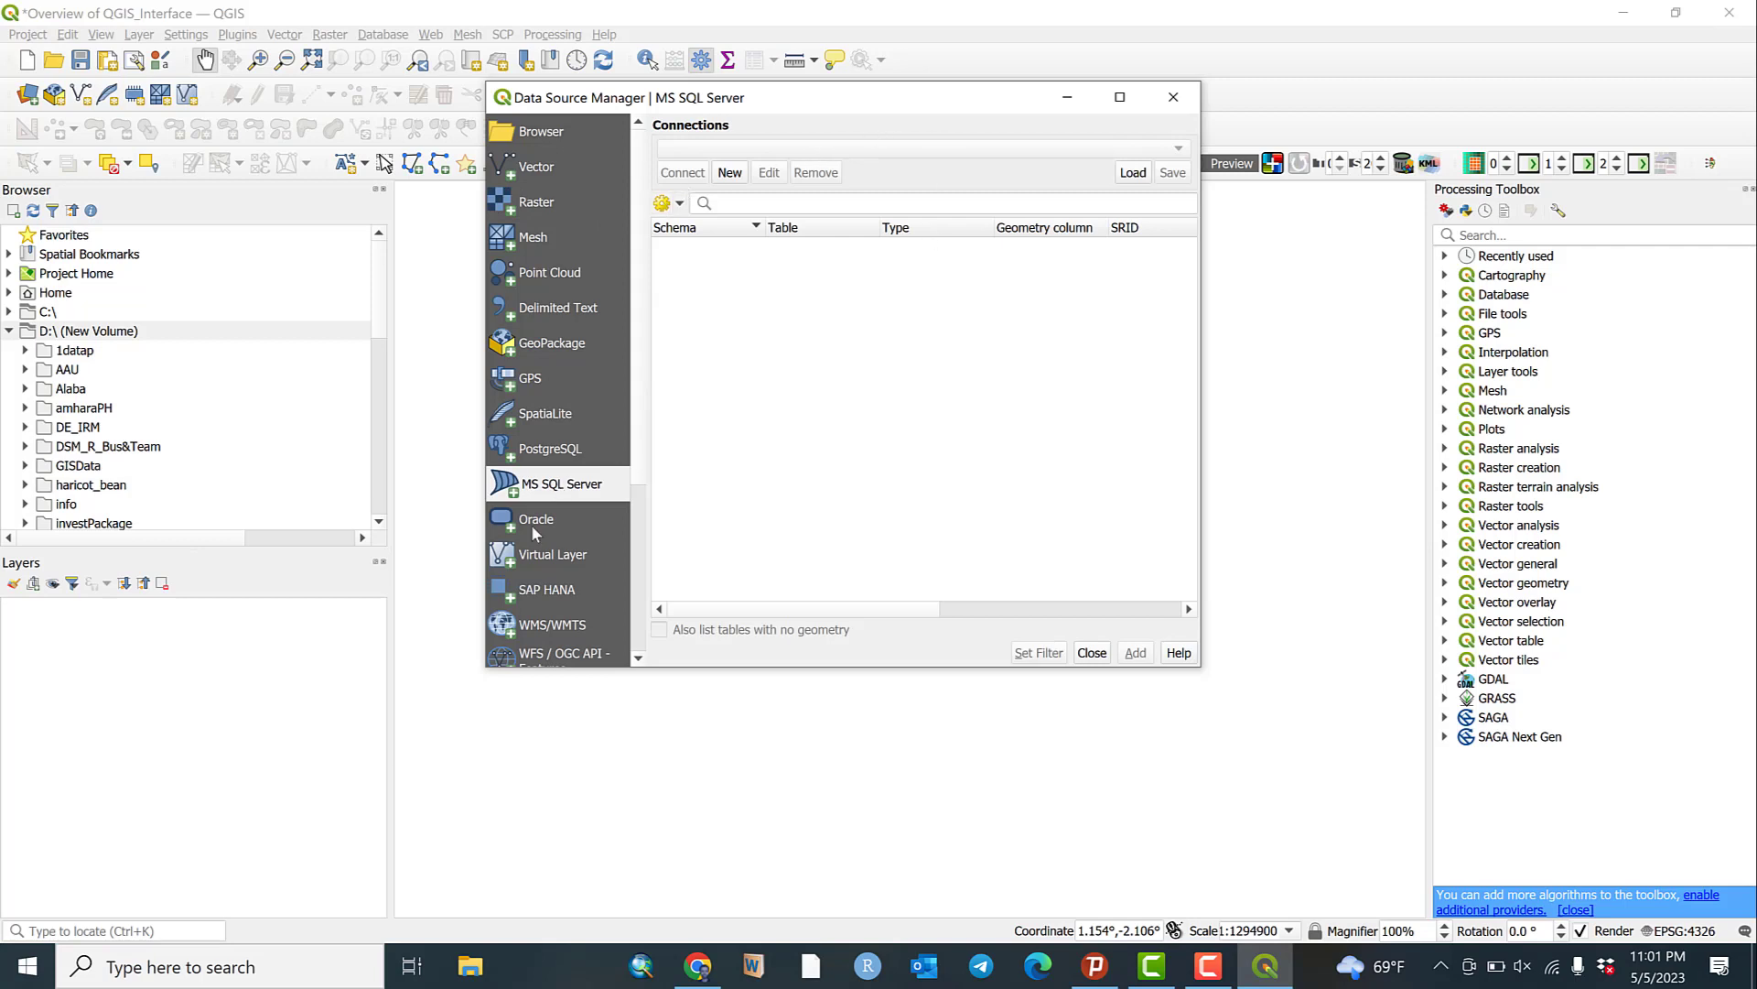
left_click(553, 457)
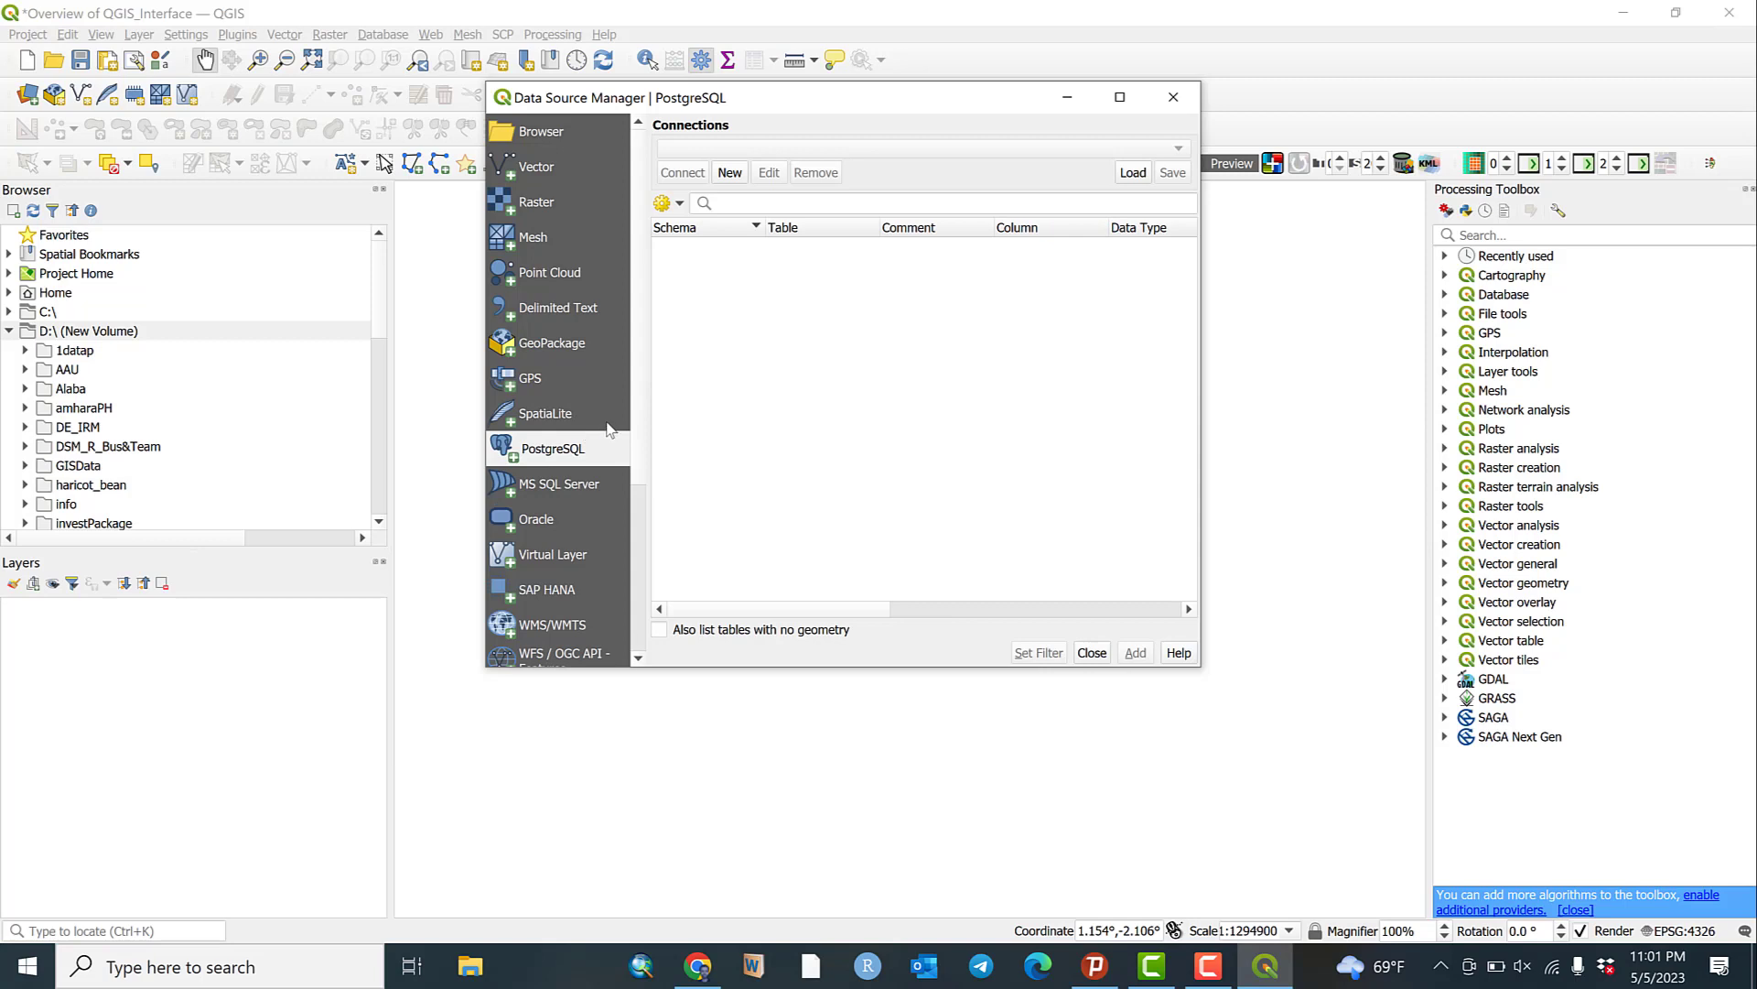
left_click(562, 415)
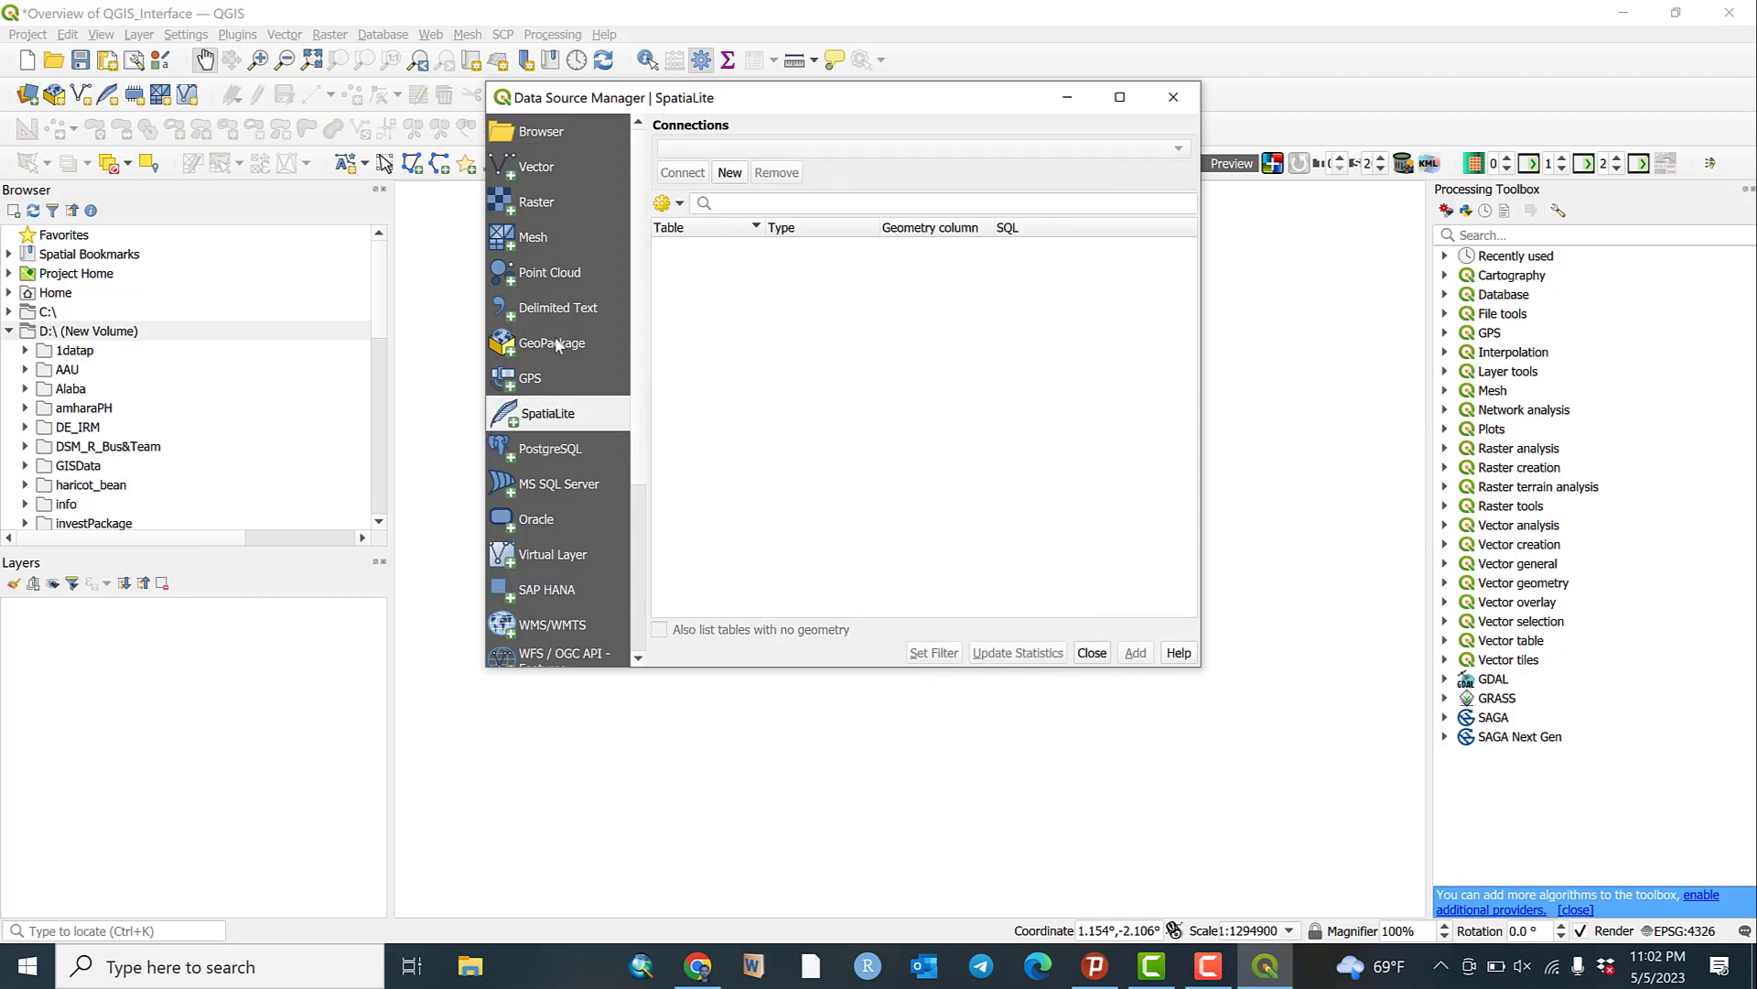
Step: View the GPS, GeoPackage, Delimited Text and Point Cloud source options in the Data Source Manager and skim the full list of sources
left_click(534, 382)
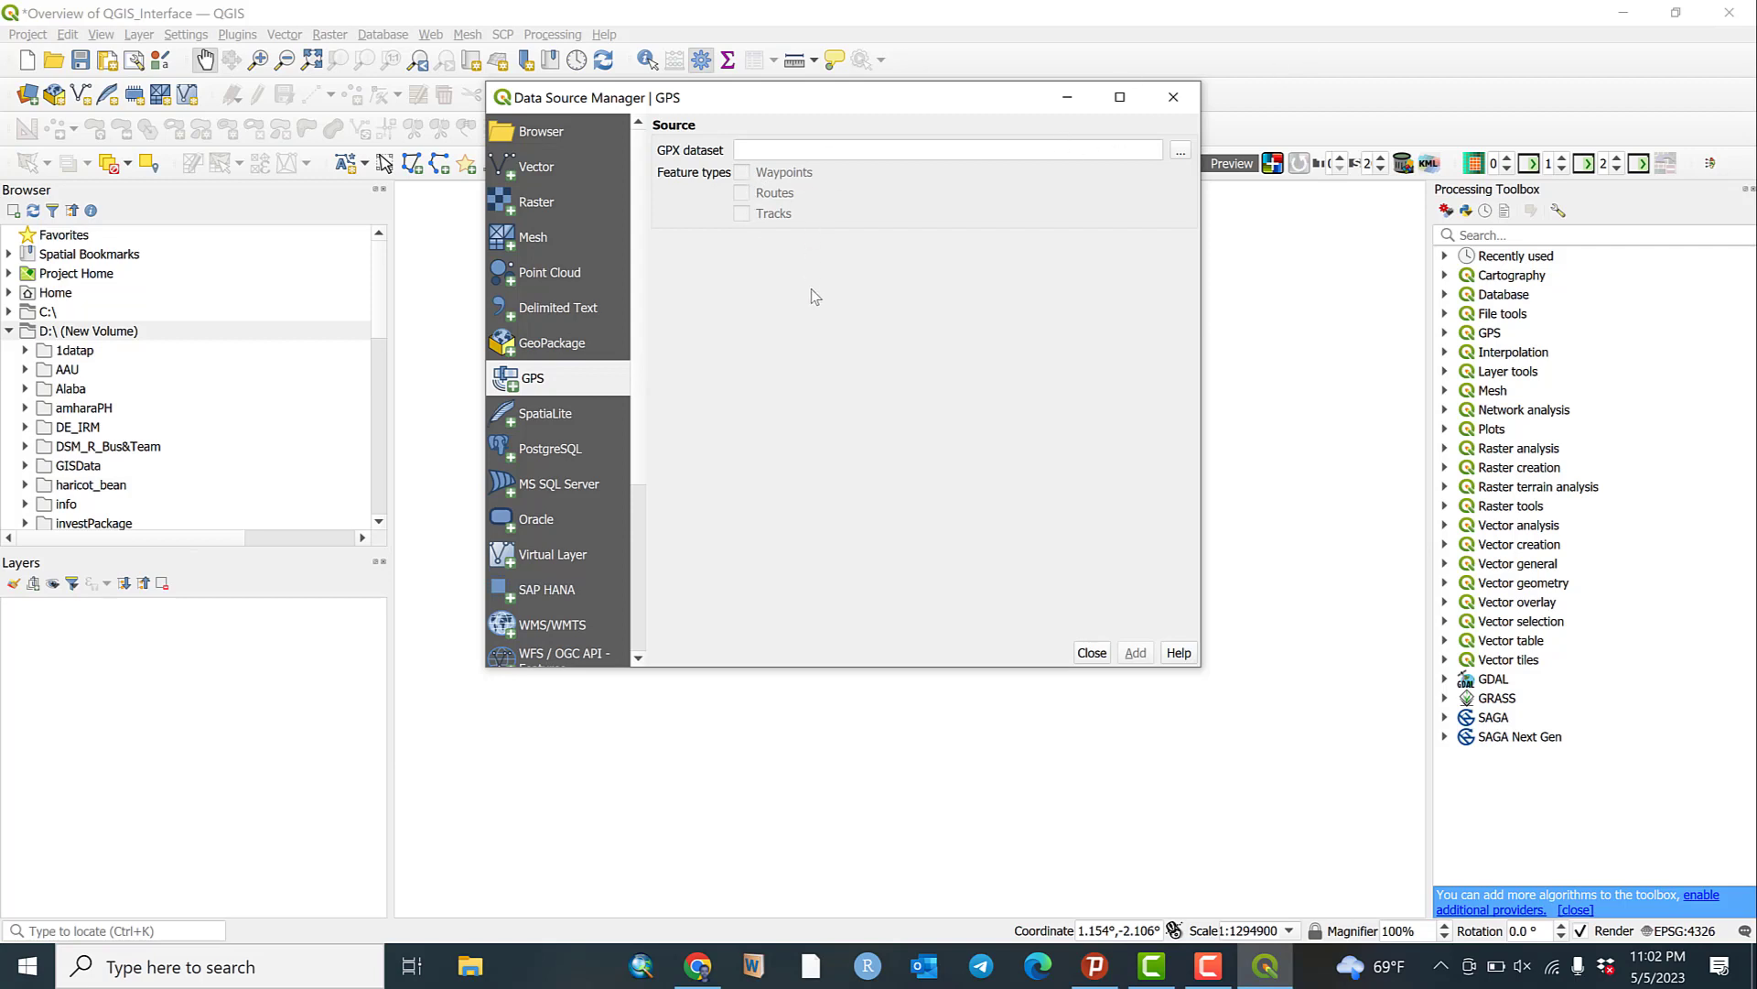
left_click(555, 352)
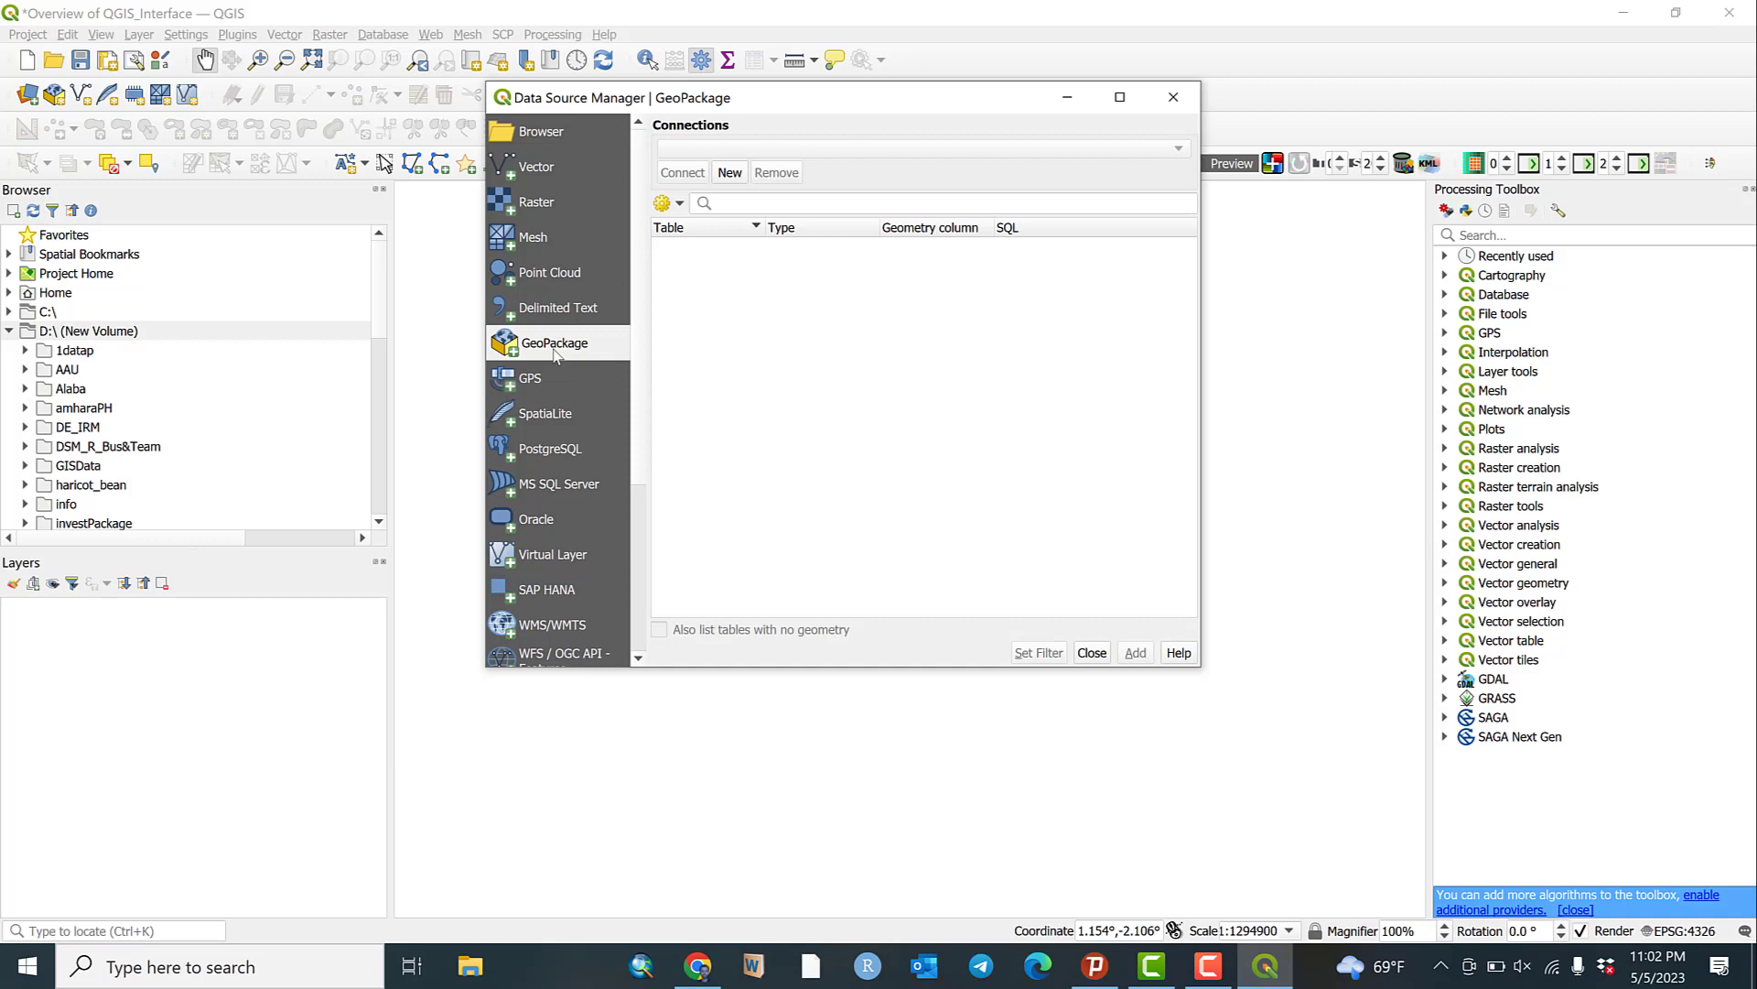
left_click(557, 314)
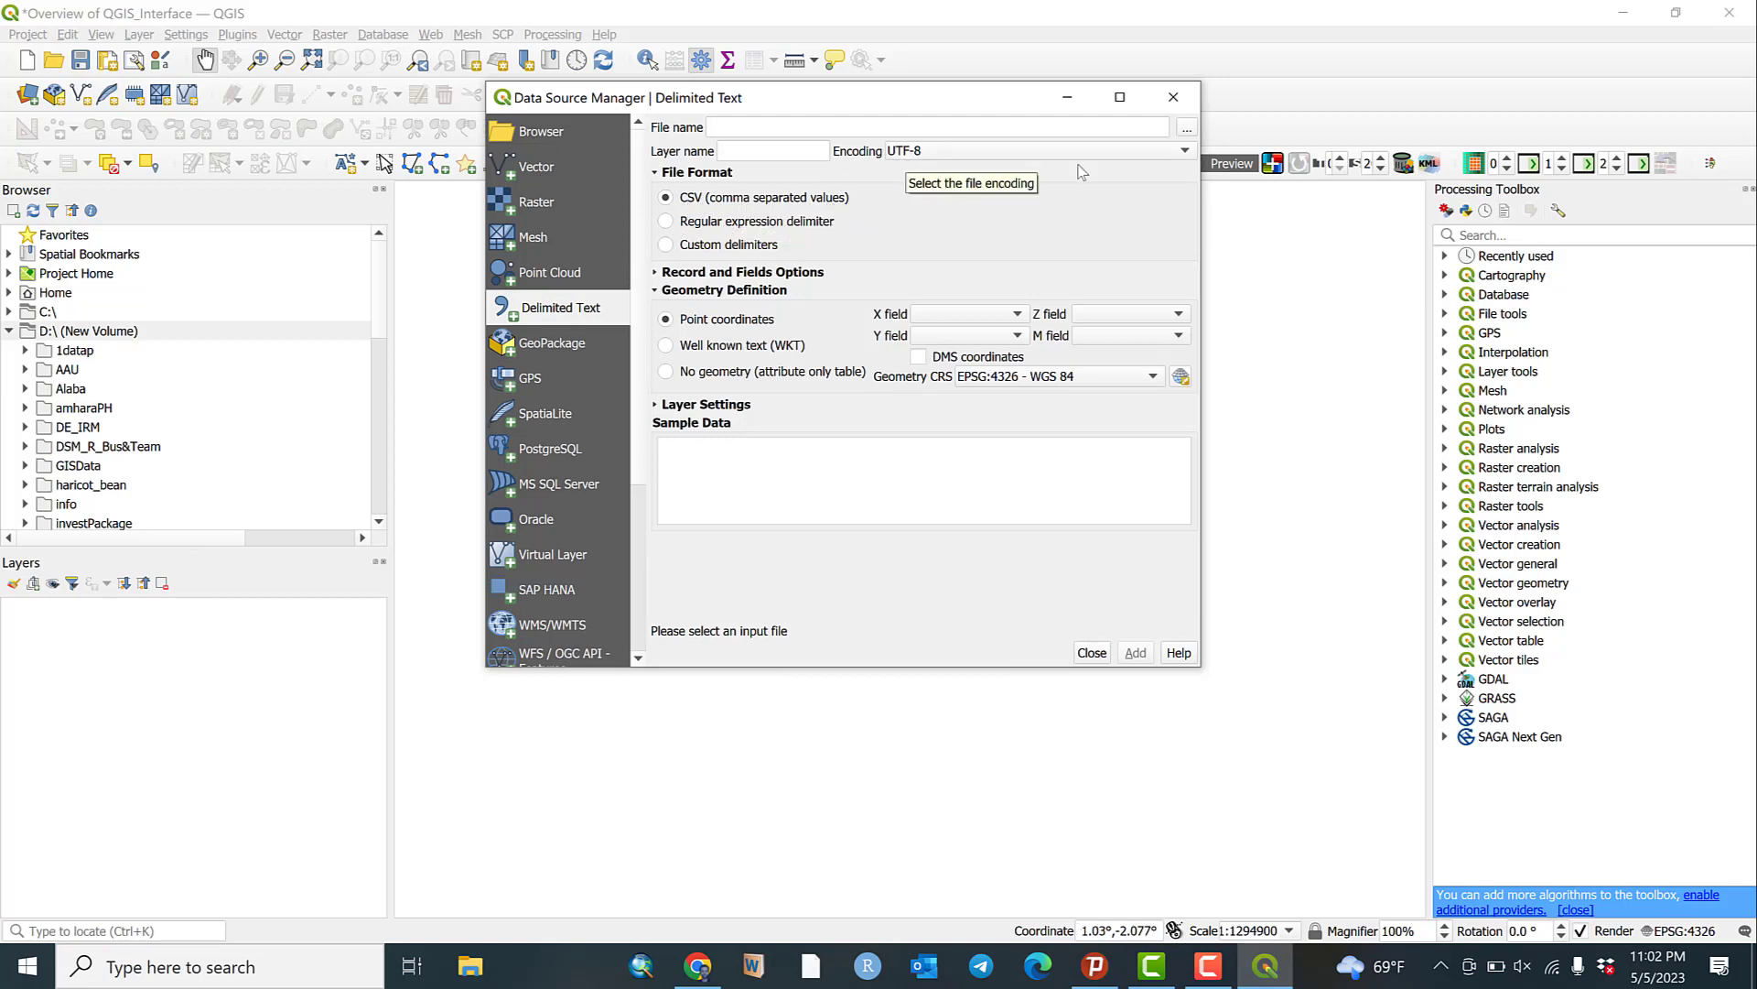
left_click(547, 276)
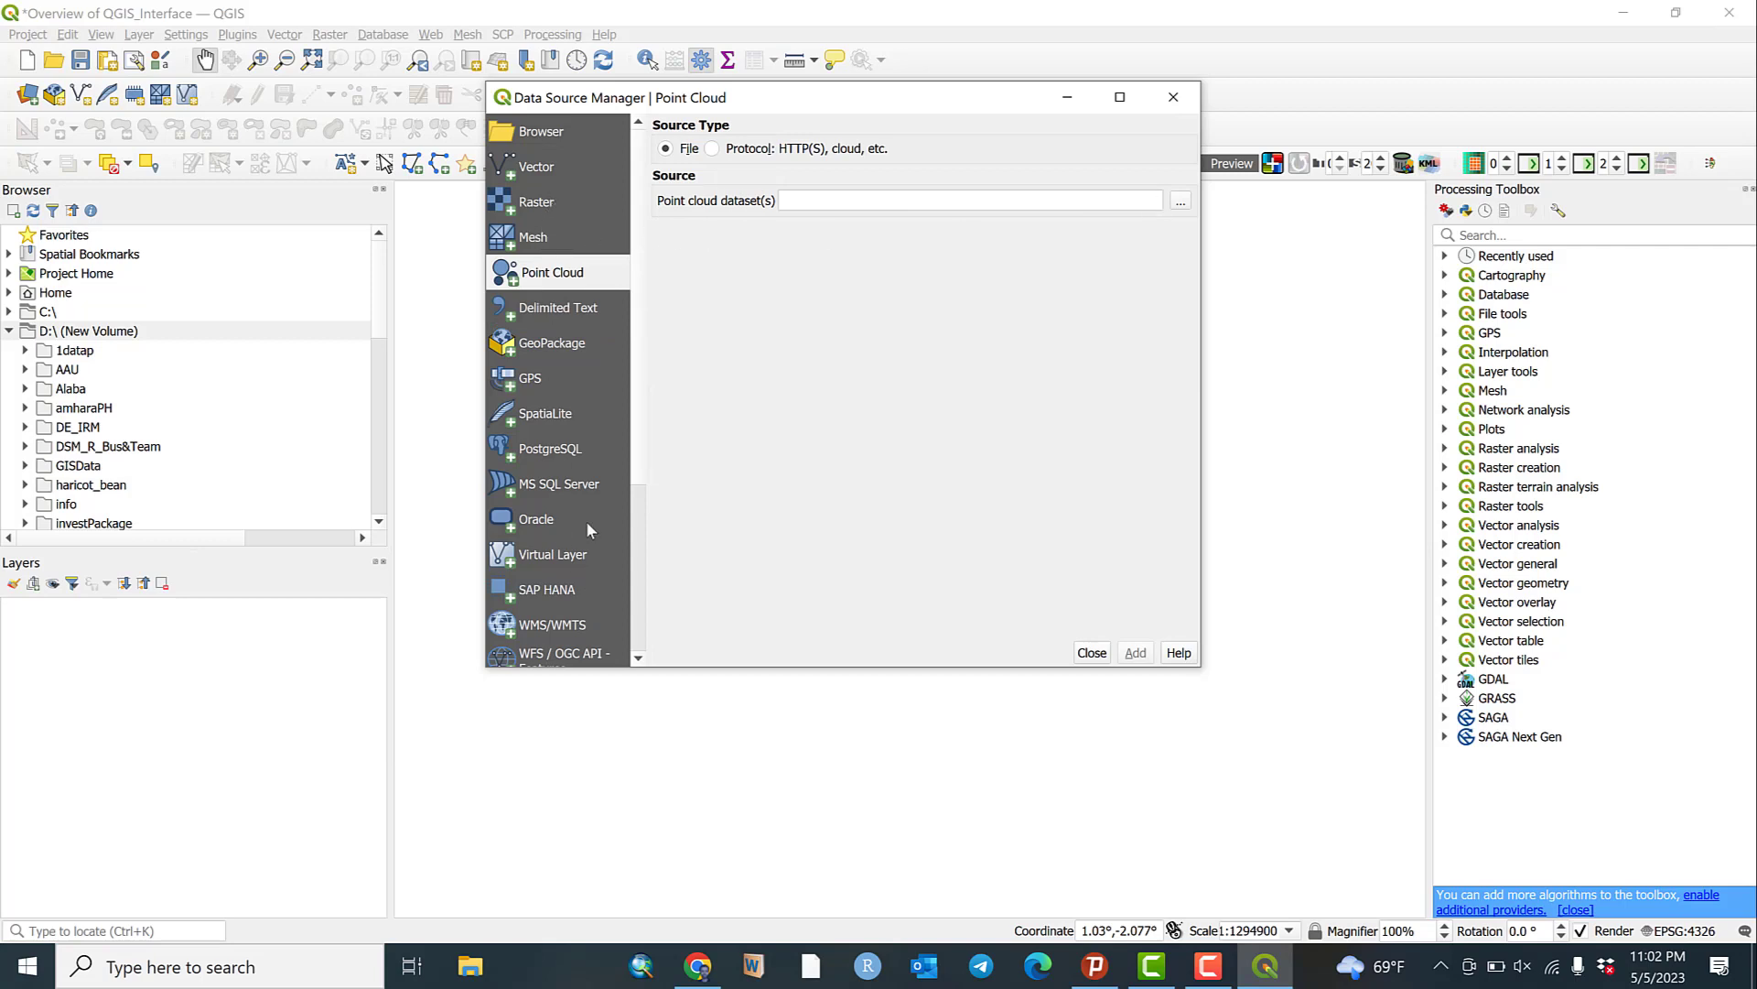
scroll(586, 520, "down", 3)
scroll(587, 529, "up", 3)
scroll(588, 528, "down", 3)
scroll(587, 527, "up", 3)
Step: Review the Vector, Raster and GPS source options again and look over the remaining source types down to Metadata Search
left_click(589, 165)
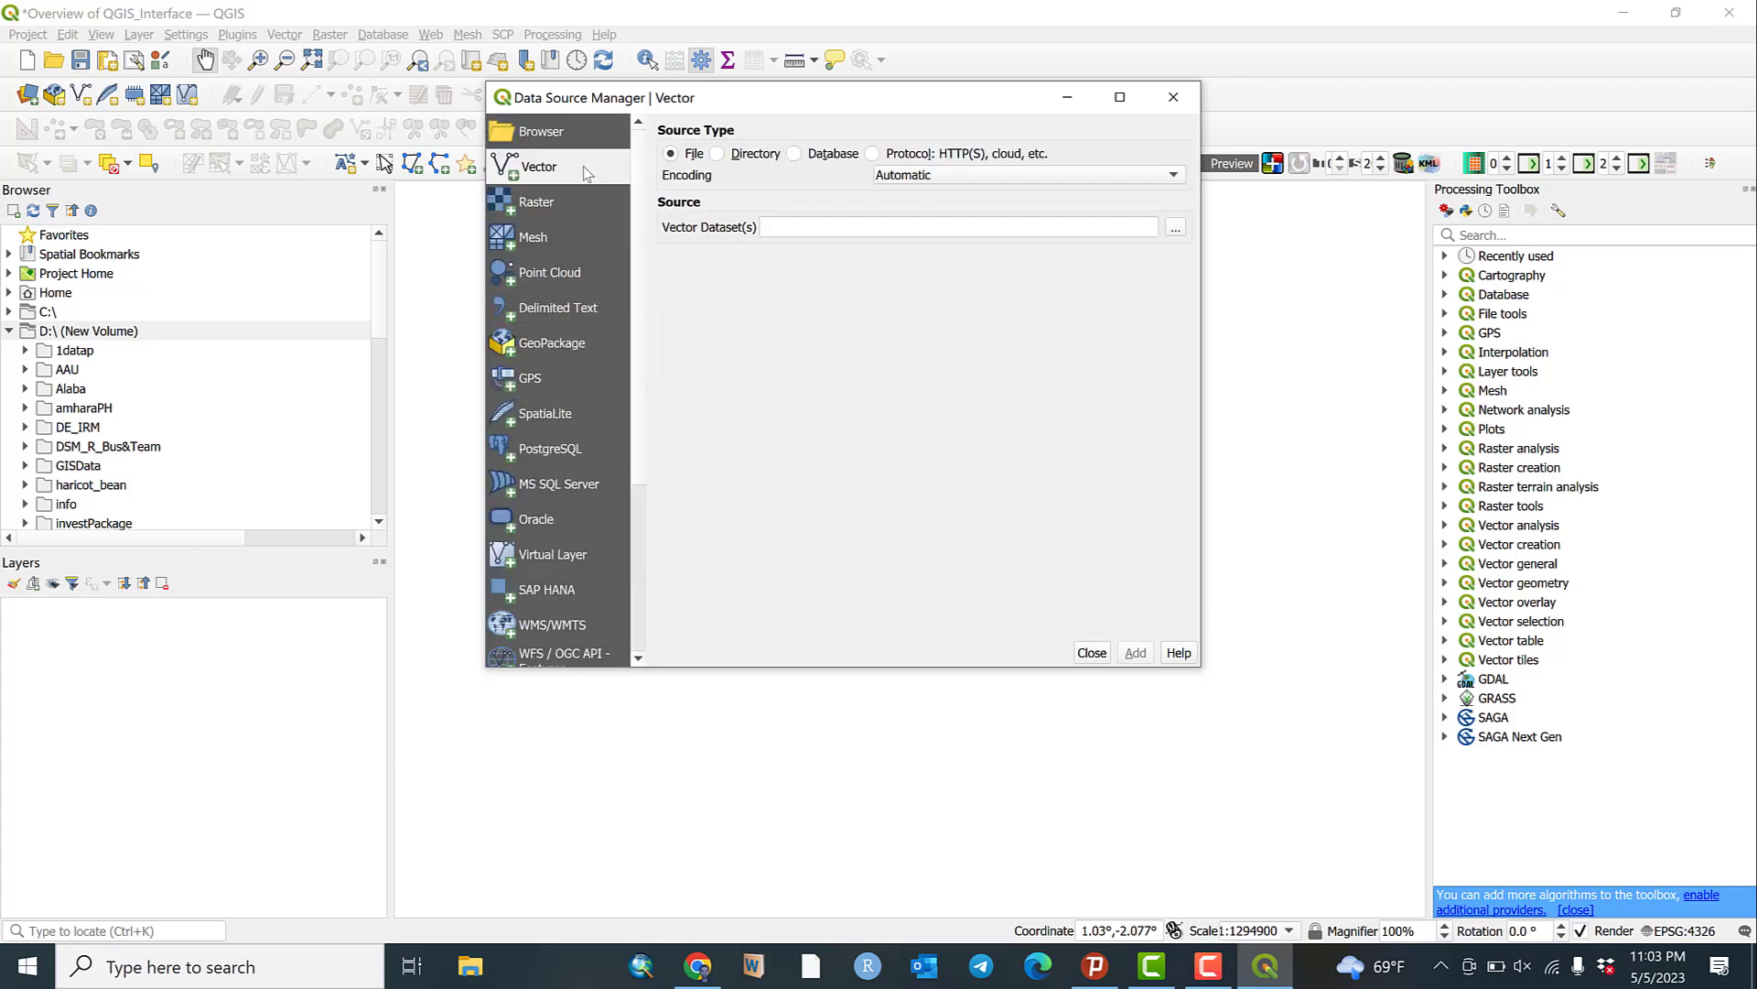
left_click(573, 204)
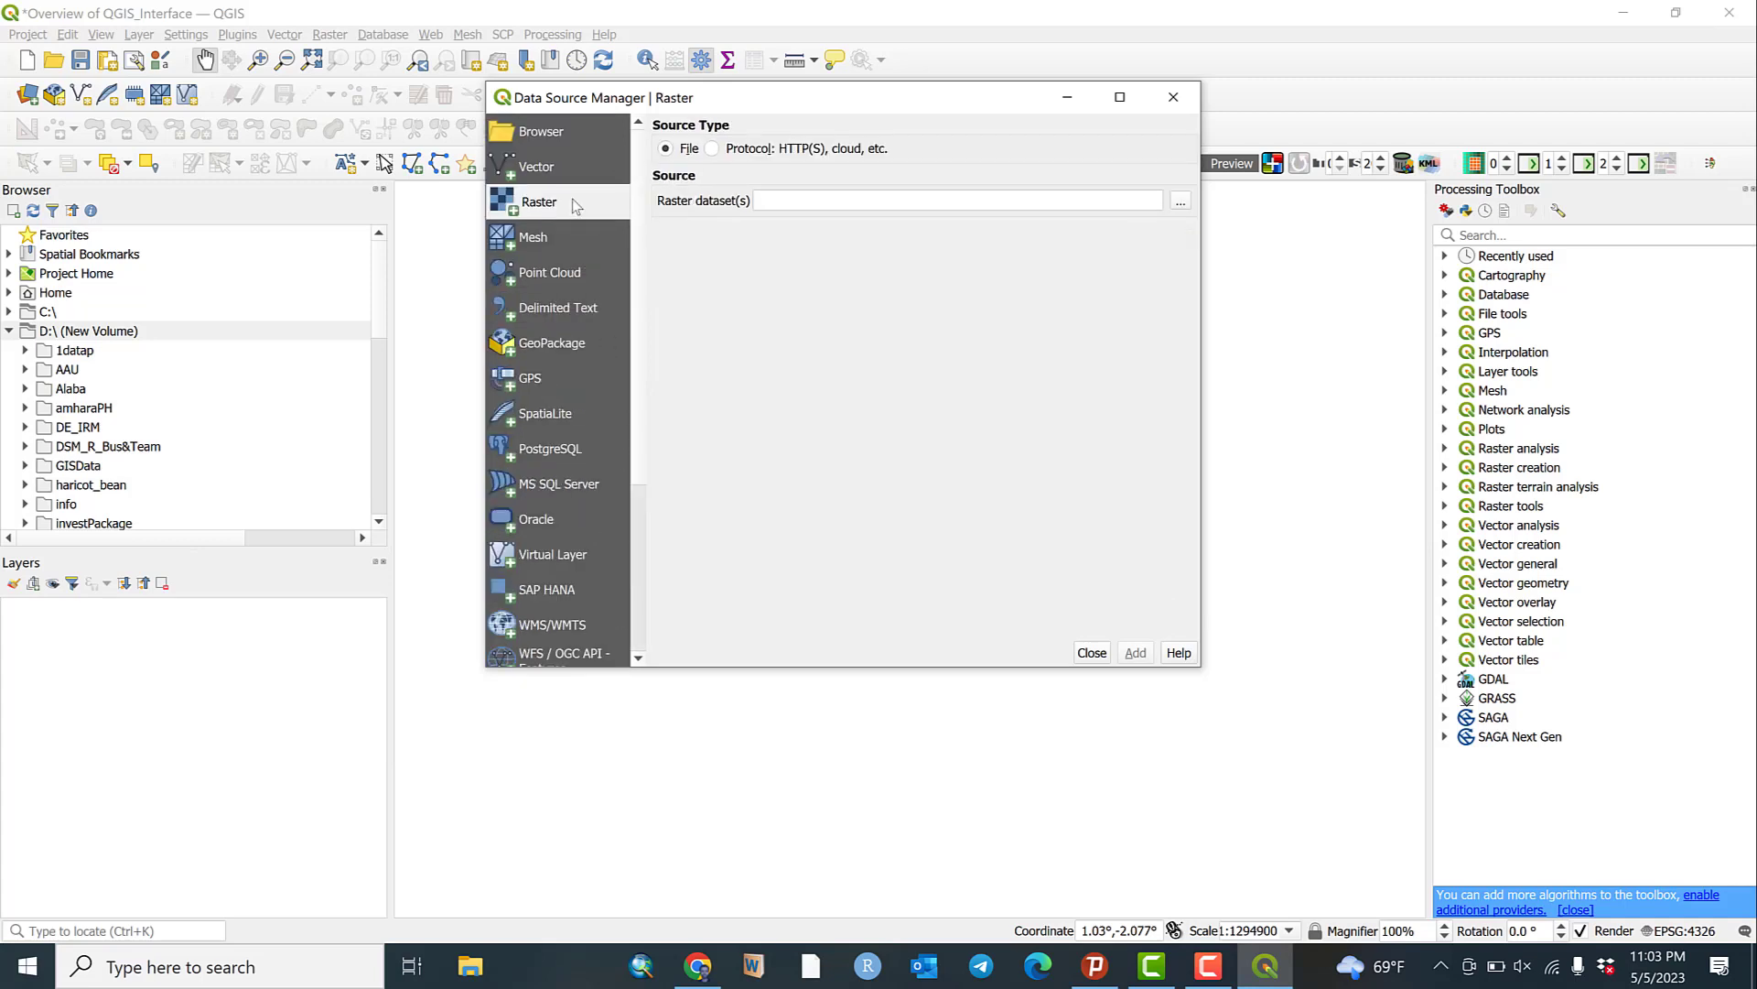
left_click(569, 381)
scroll(586, 496, "down", 3)
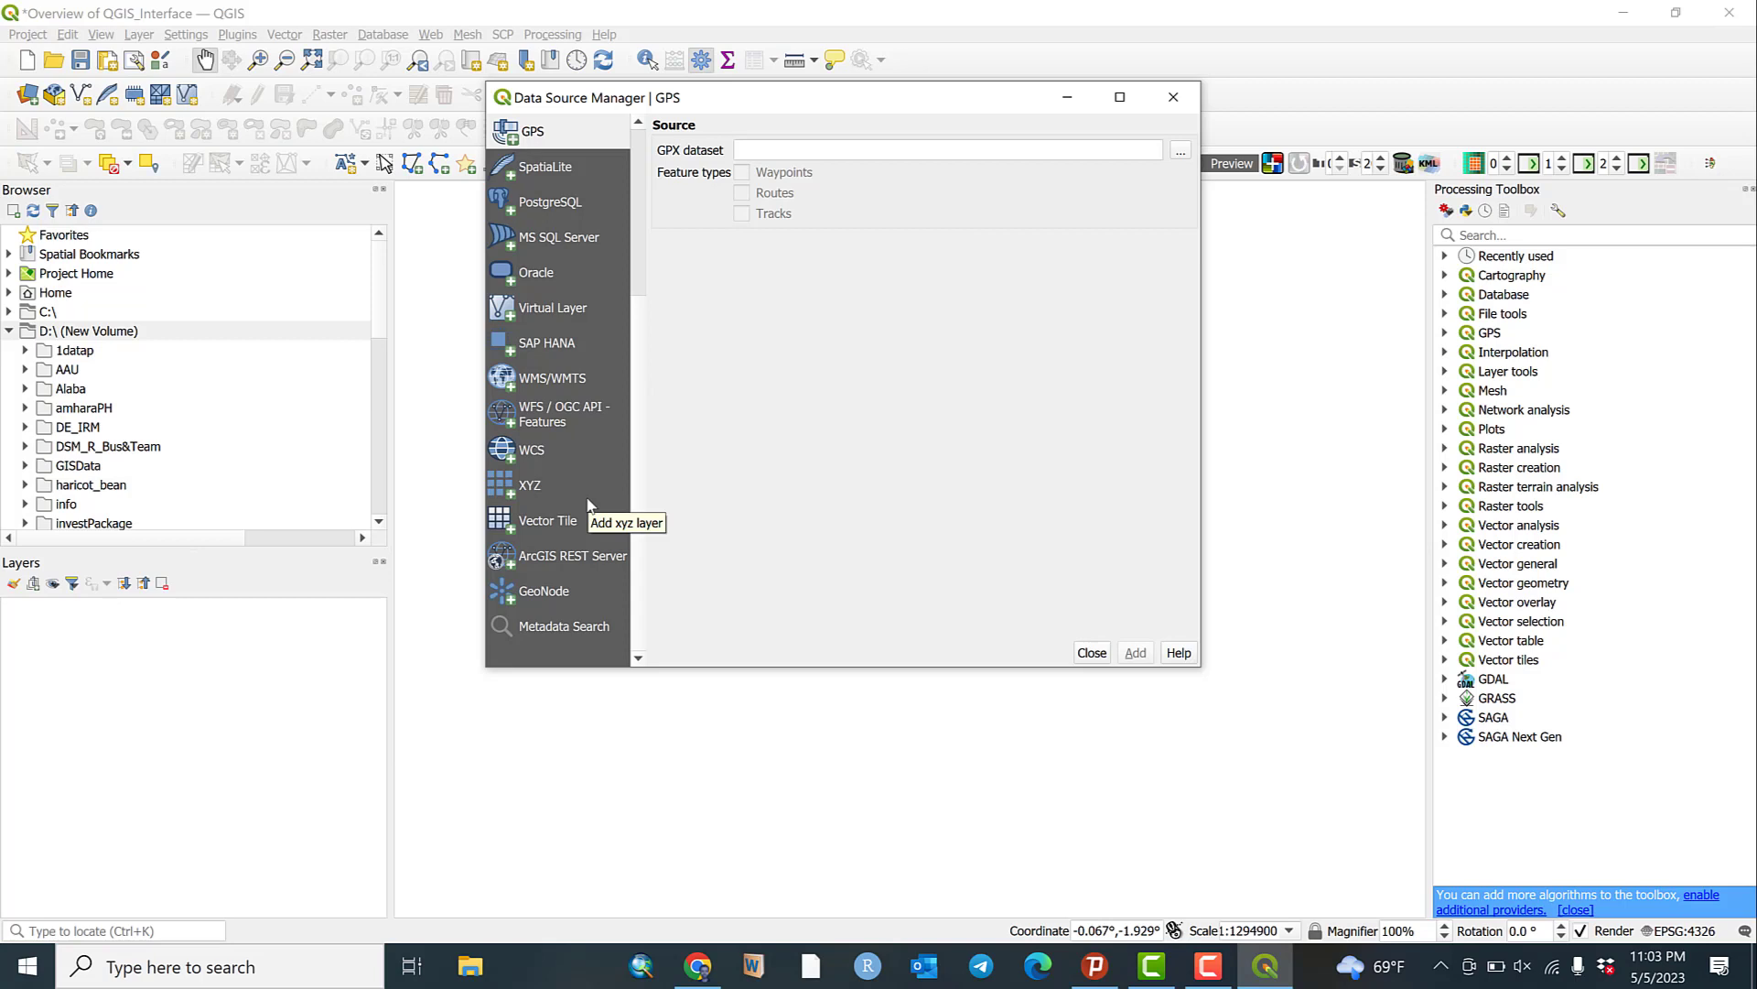
scroll(589, 505, "up", 3)
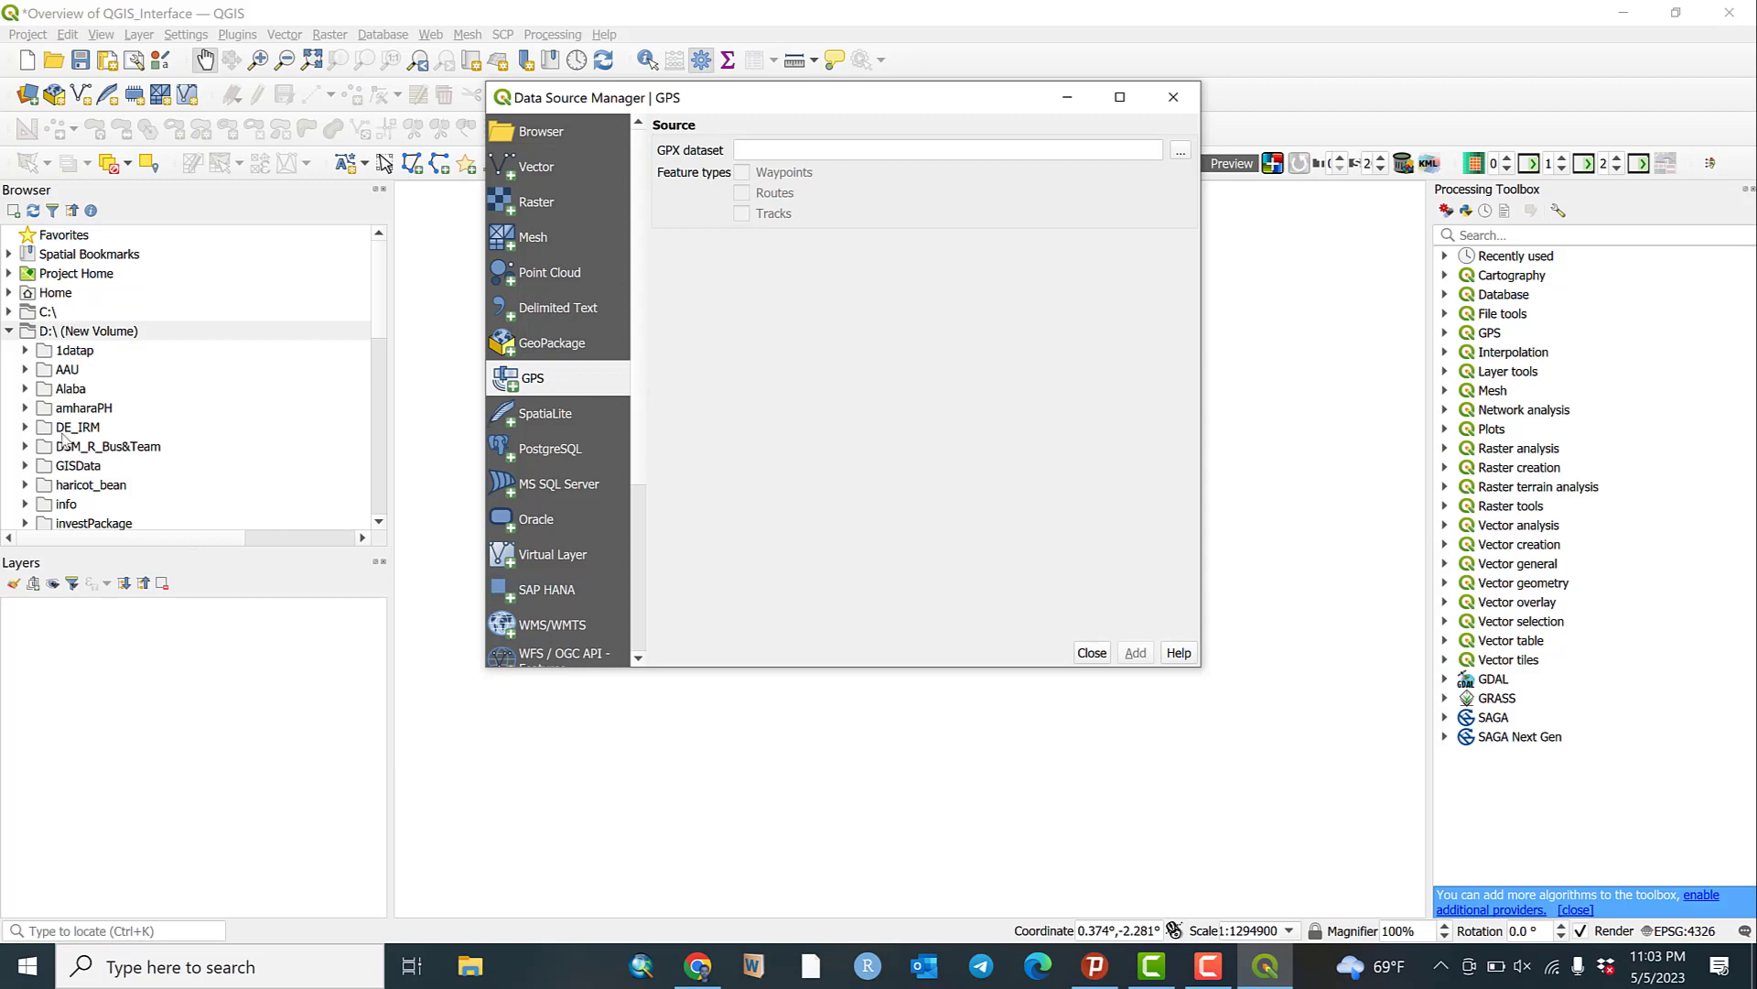
Step: Close the Data Source Manager, reopen it once, and close it again to return to the main window
left_click(1173, 97)
left_click(27, 94)
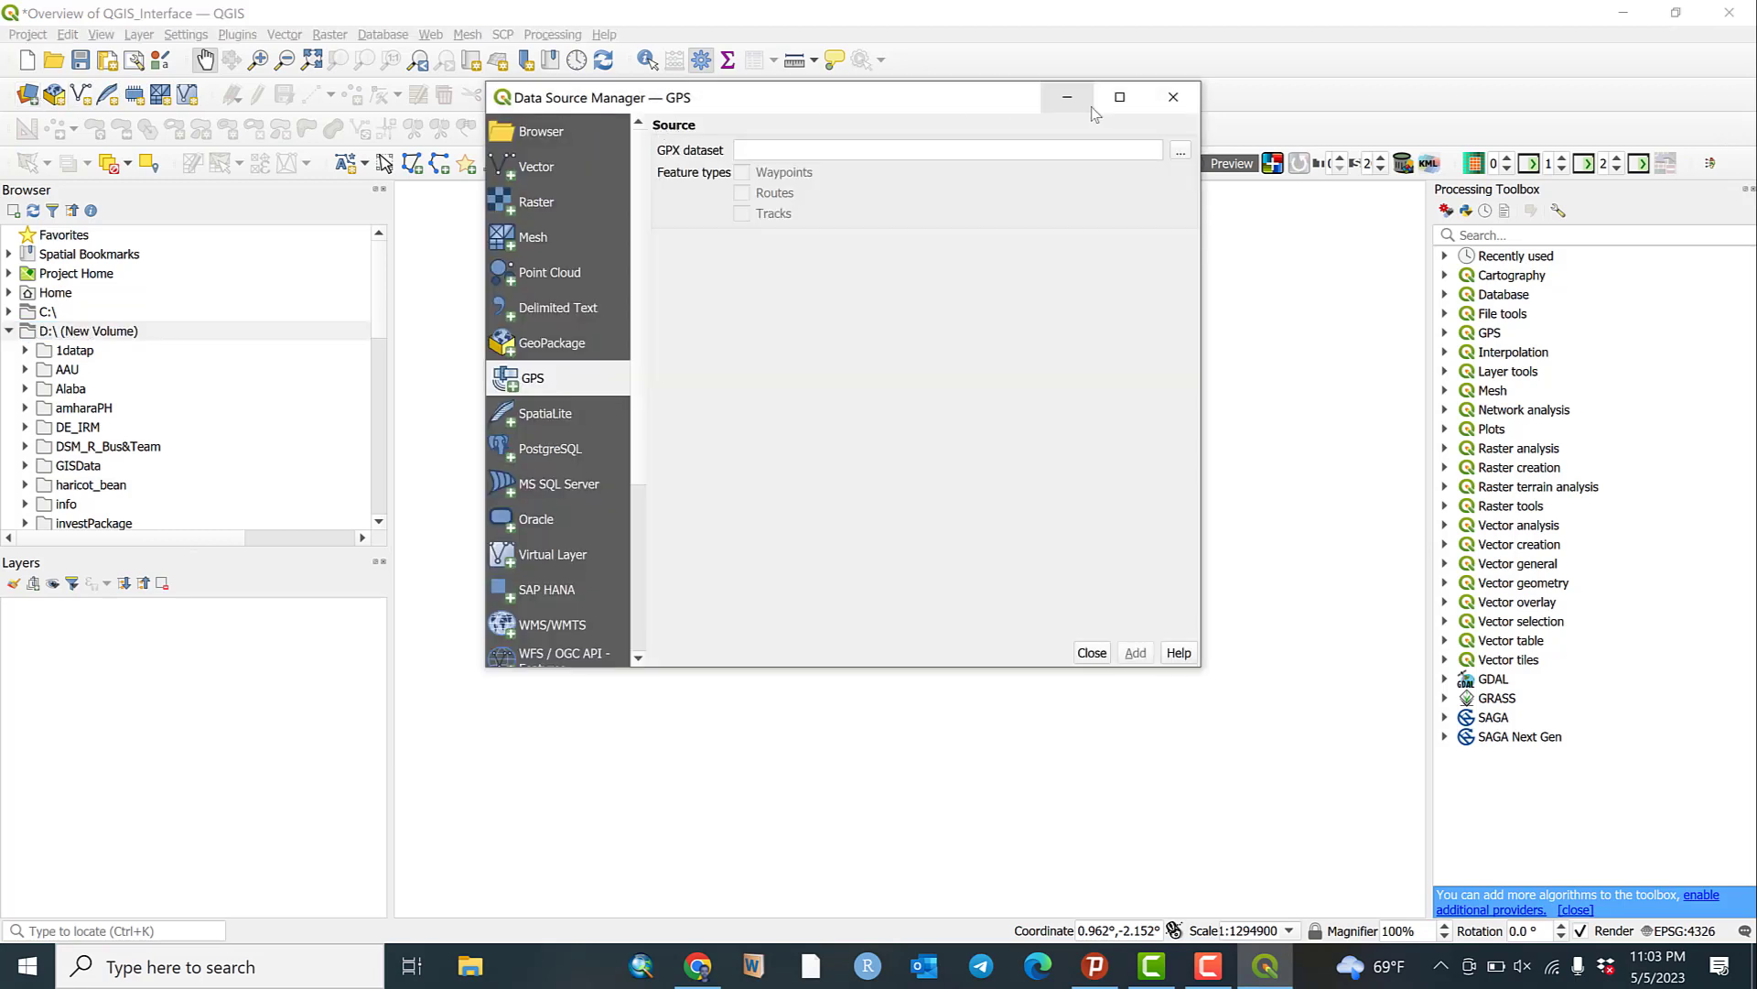
left_click(1173, 97)
Step: Look through the commands available from Vector to Processing and Help, and close the list without choosing any
left_click(284, 34)
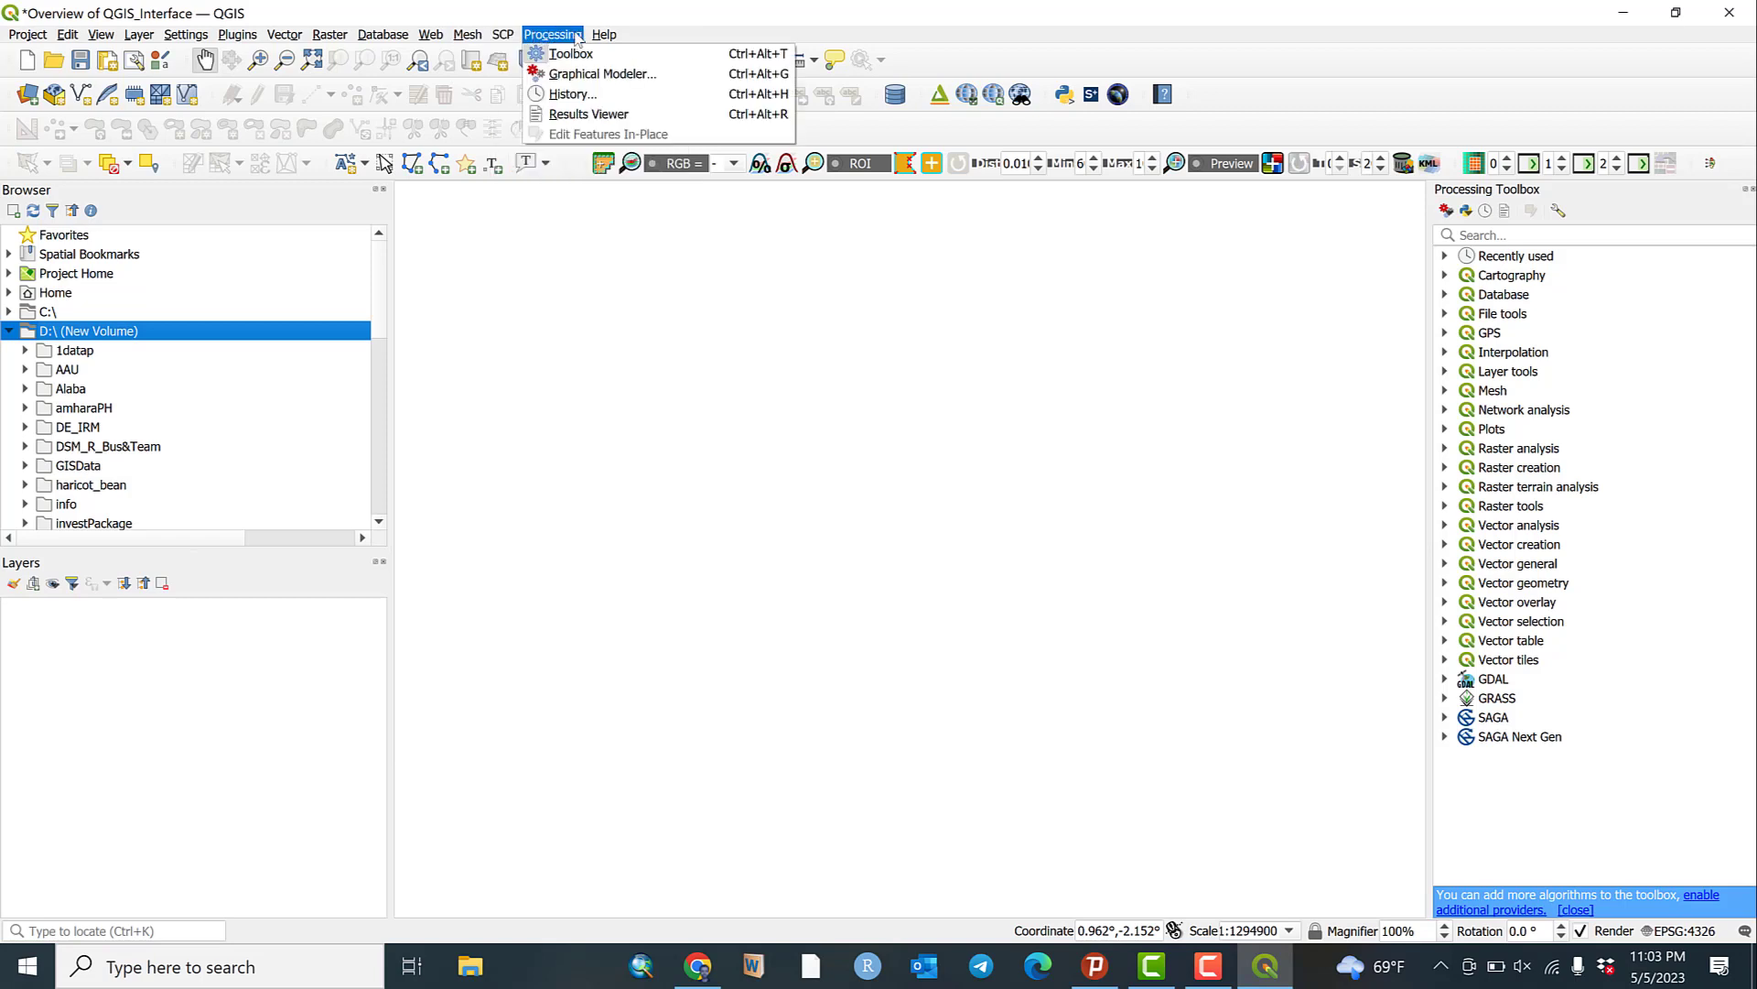
key("Escape")
left_click(531, 37)
mouse_move(606, 36)
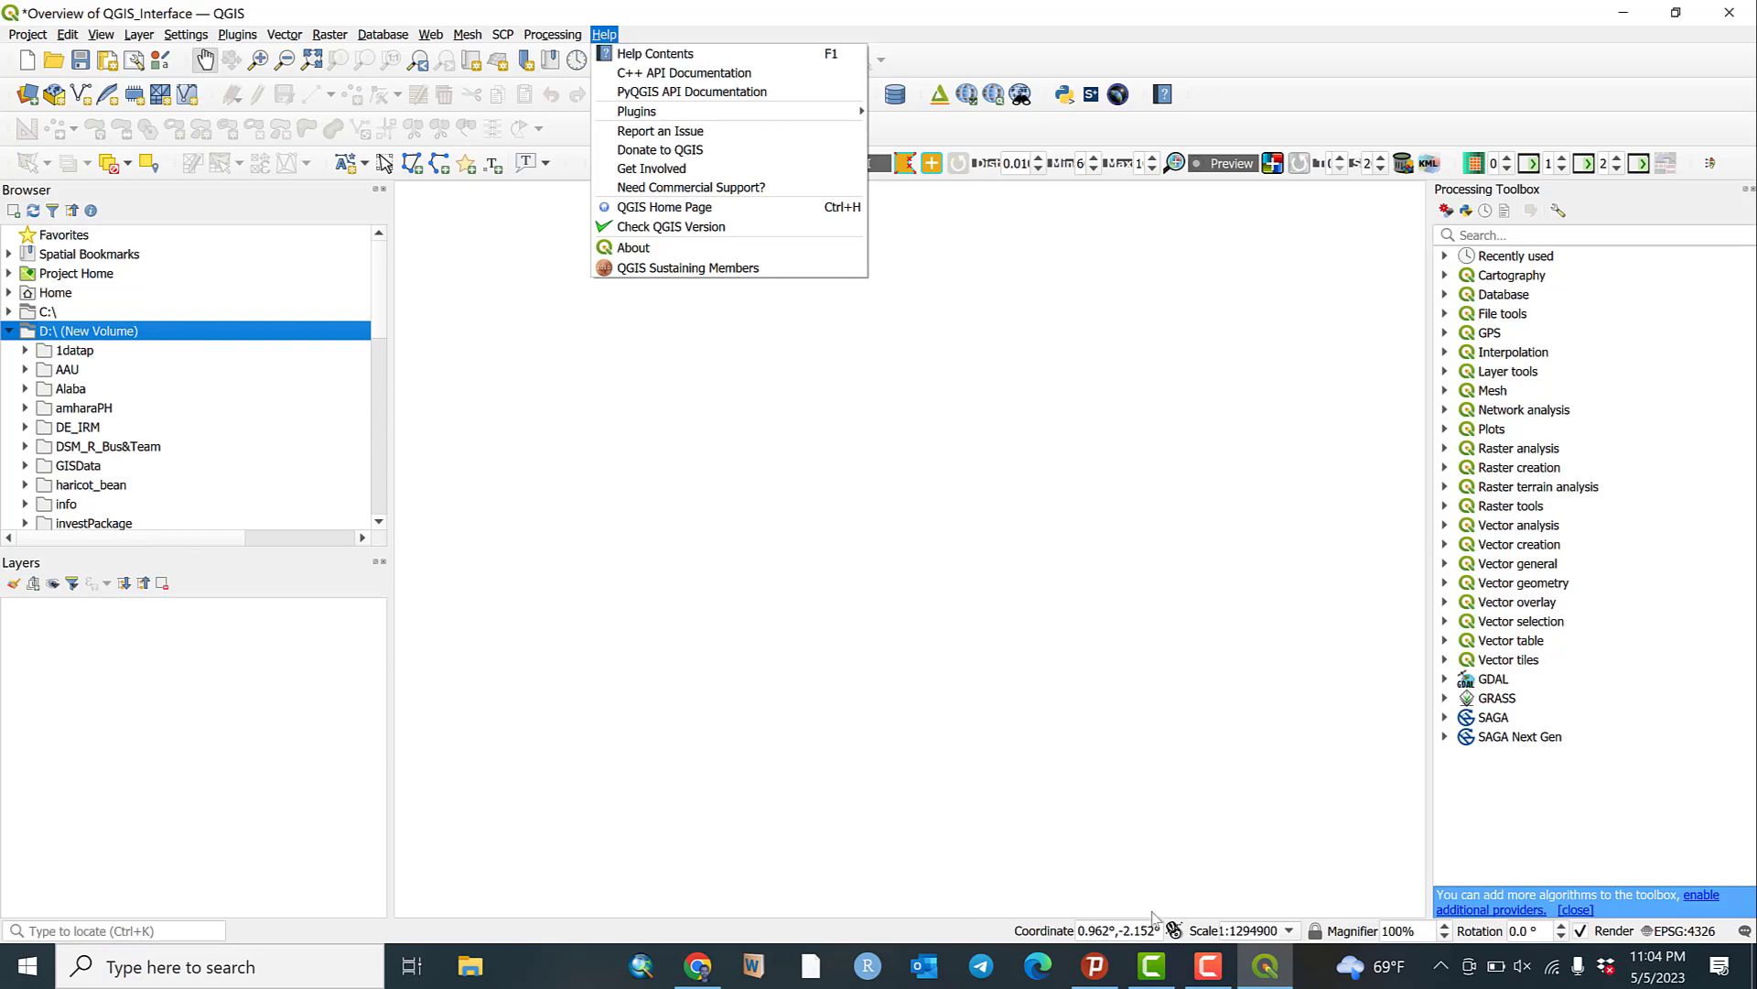
left_click(426, 165)
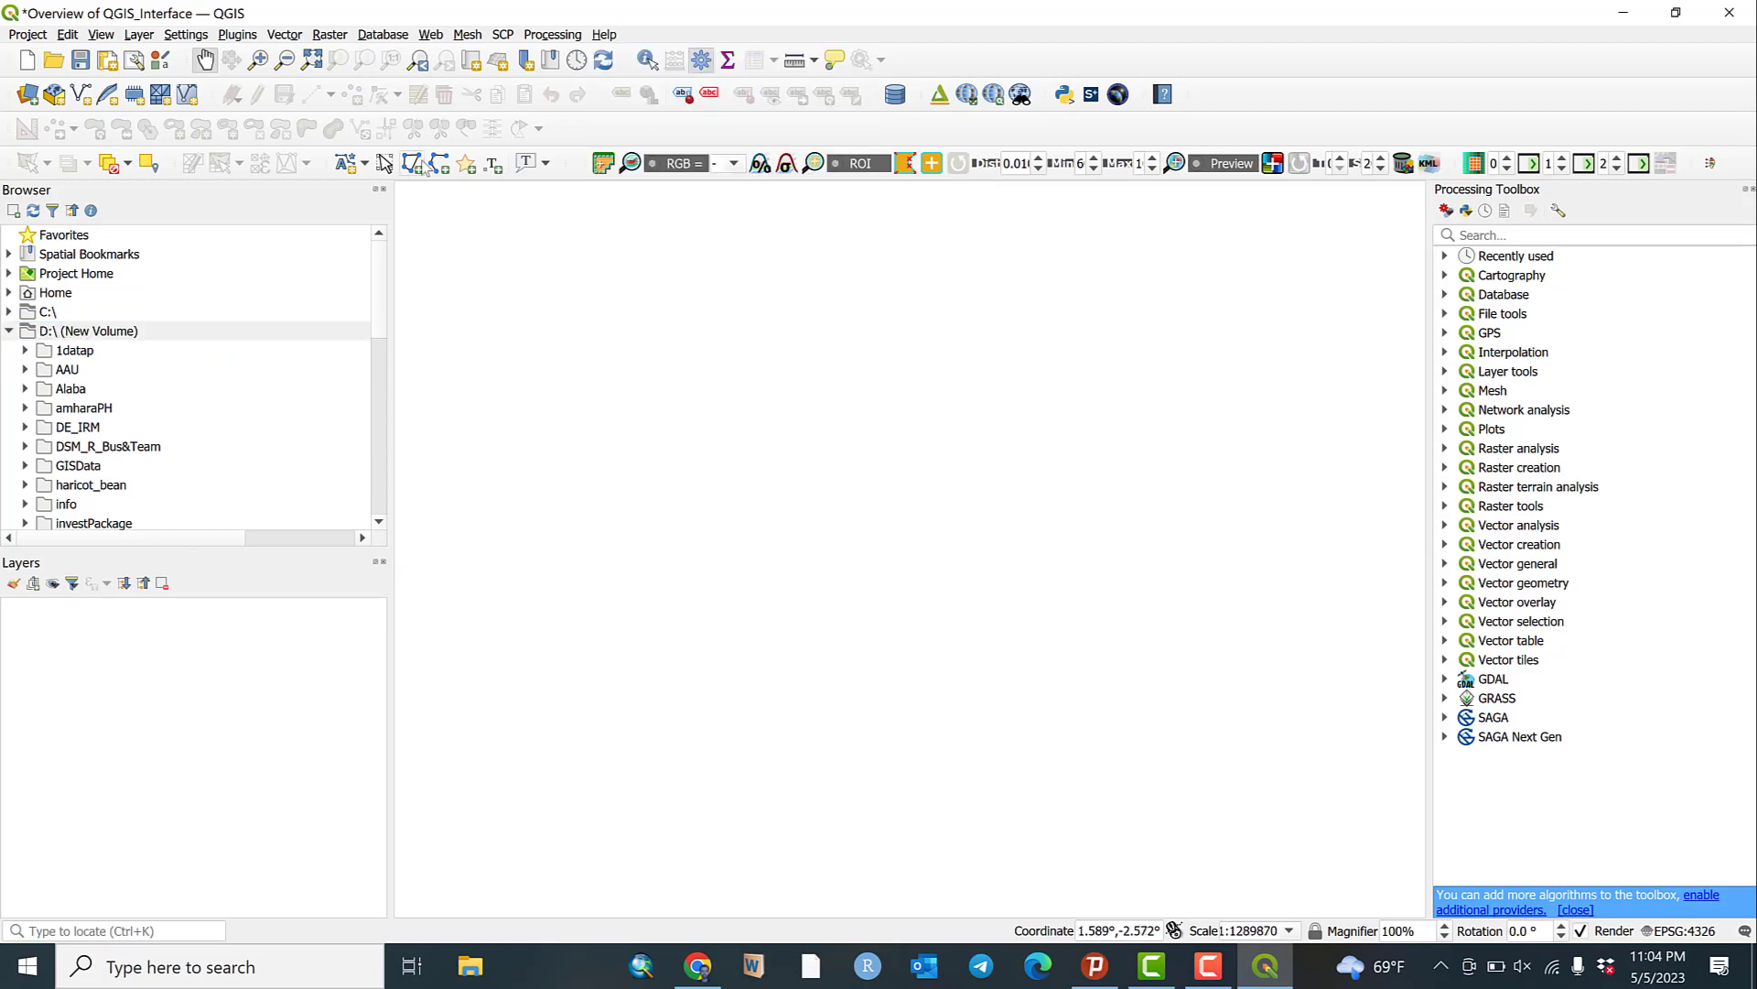